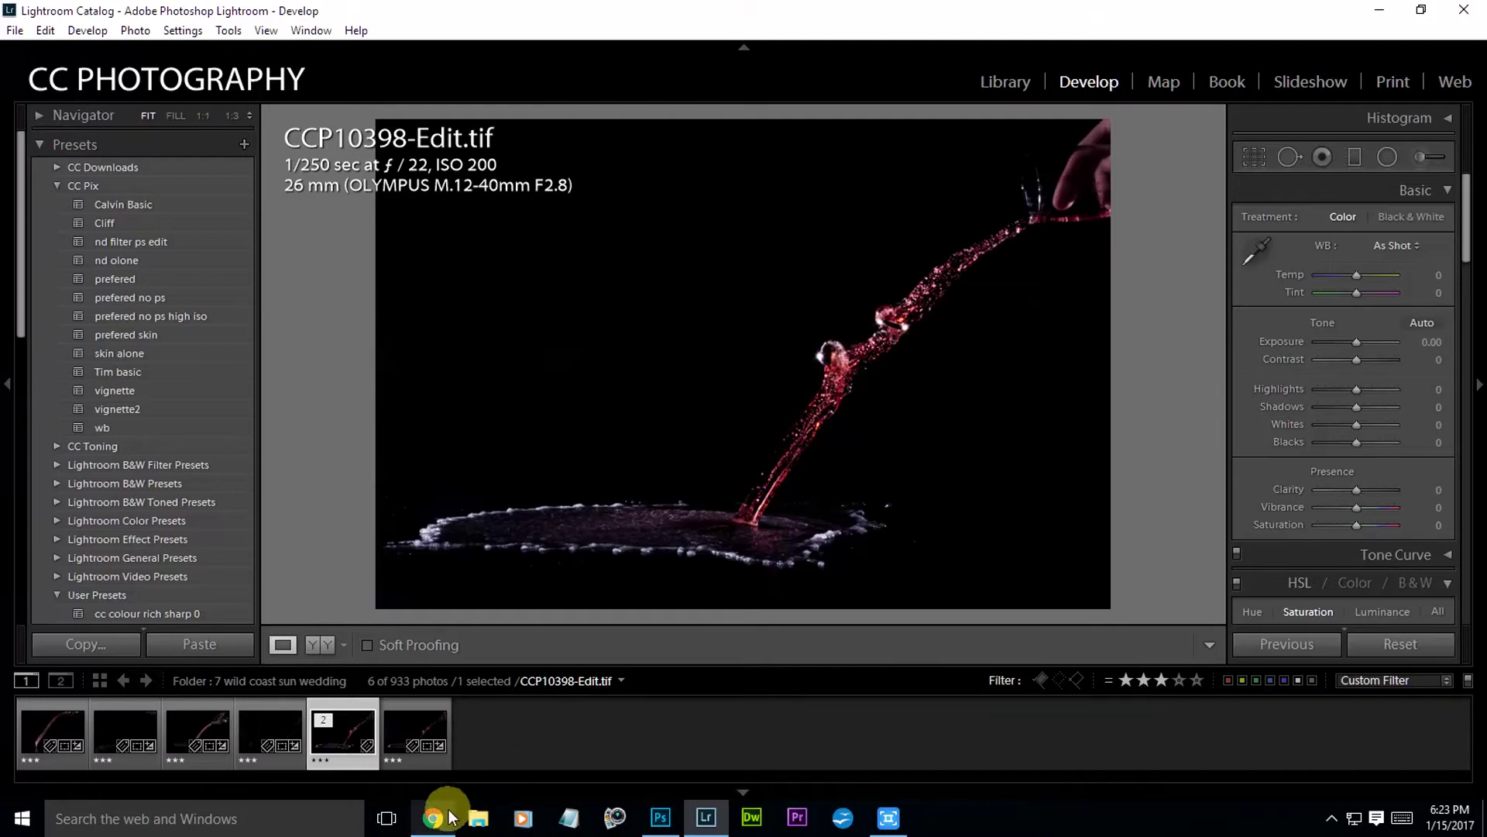
Browse the Photography Retouching Facebook group's shared files
left_click(435, 818)
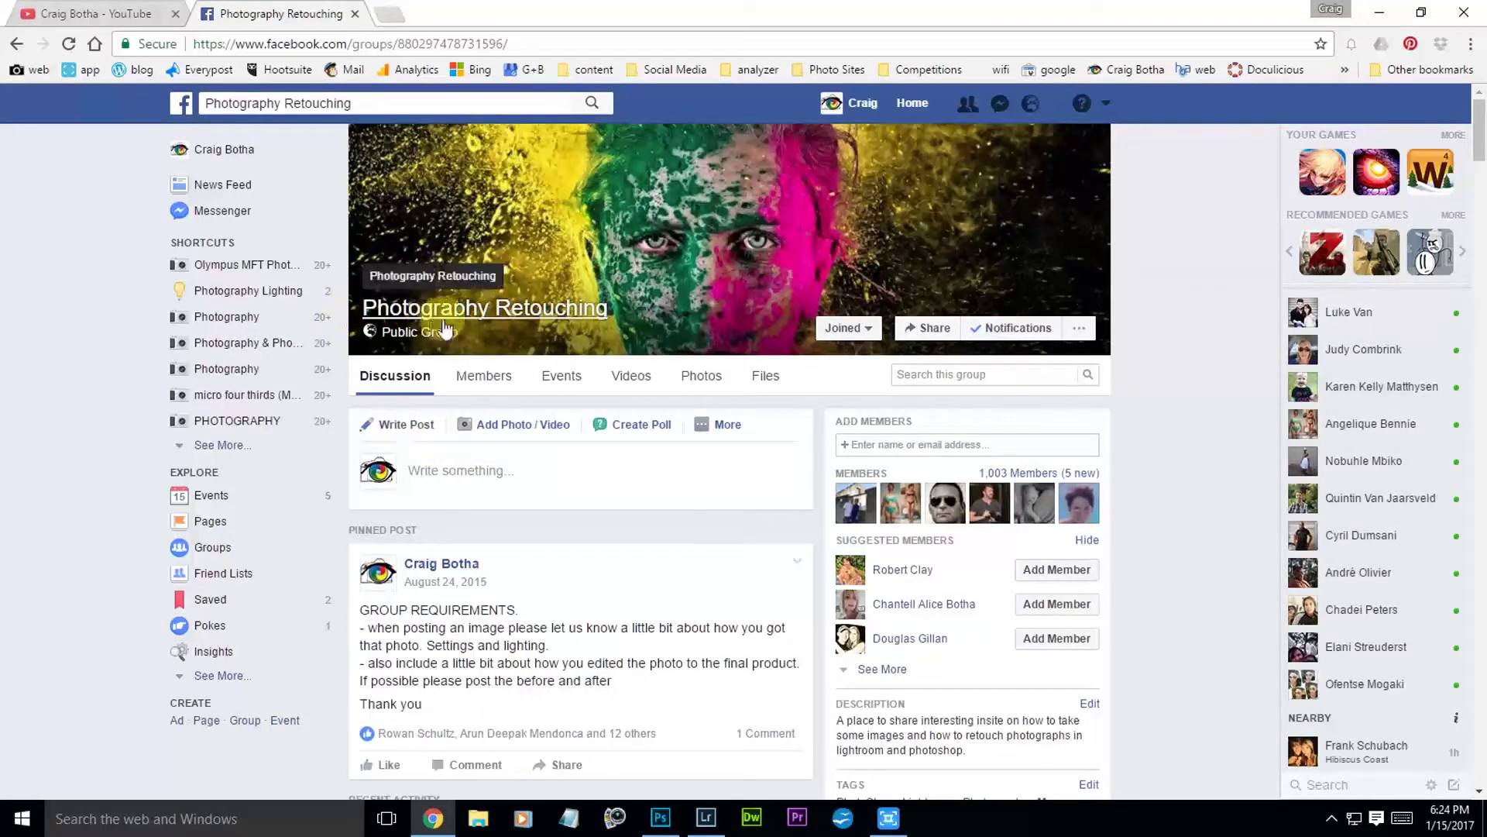
left_click(728, 424)
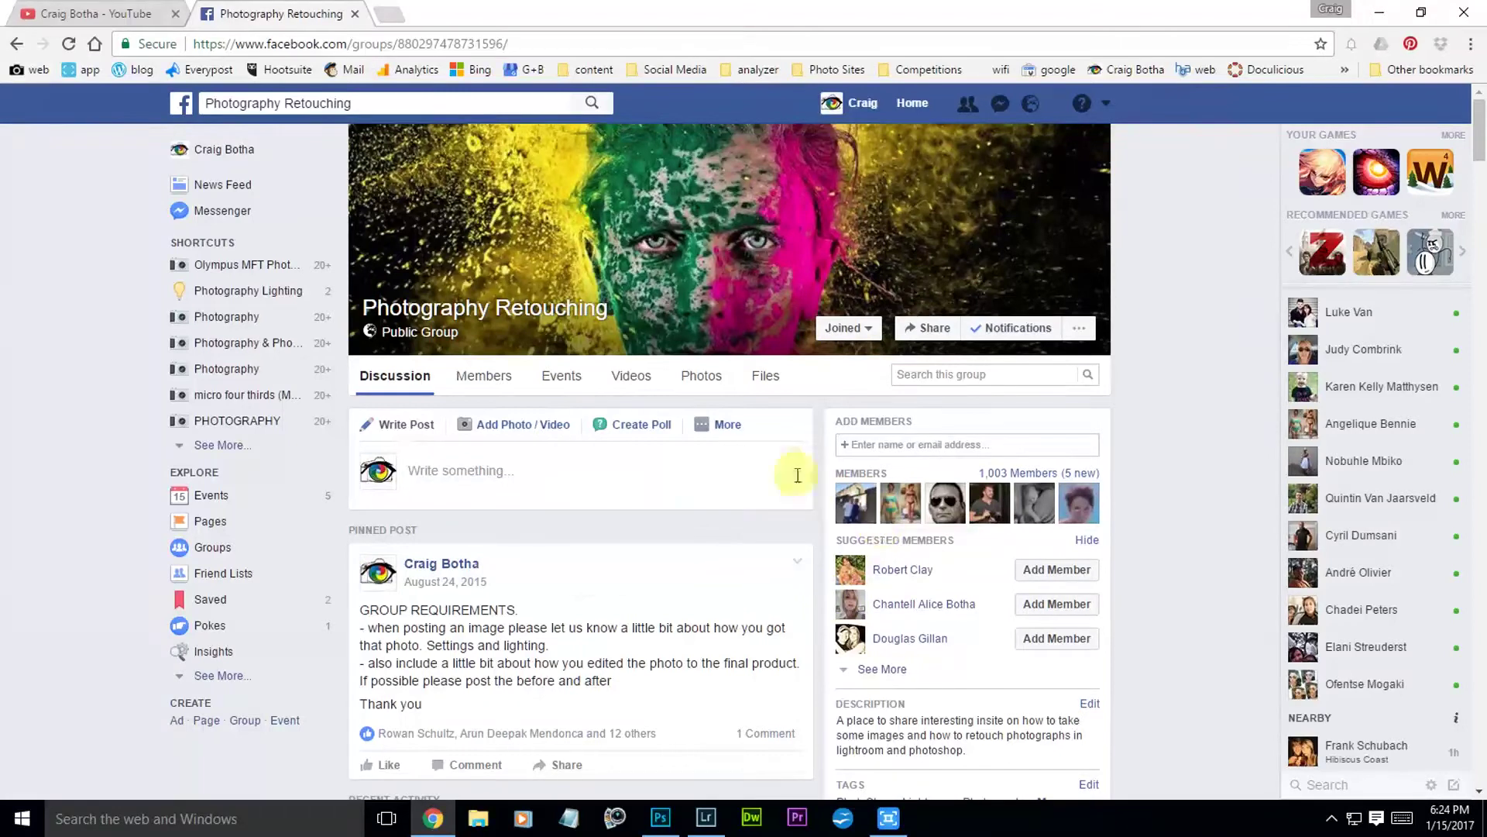
left_click(763, 375)
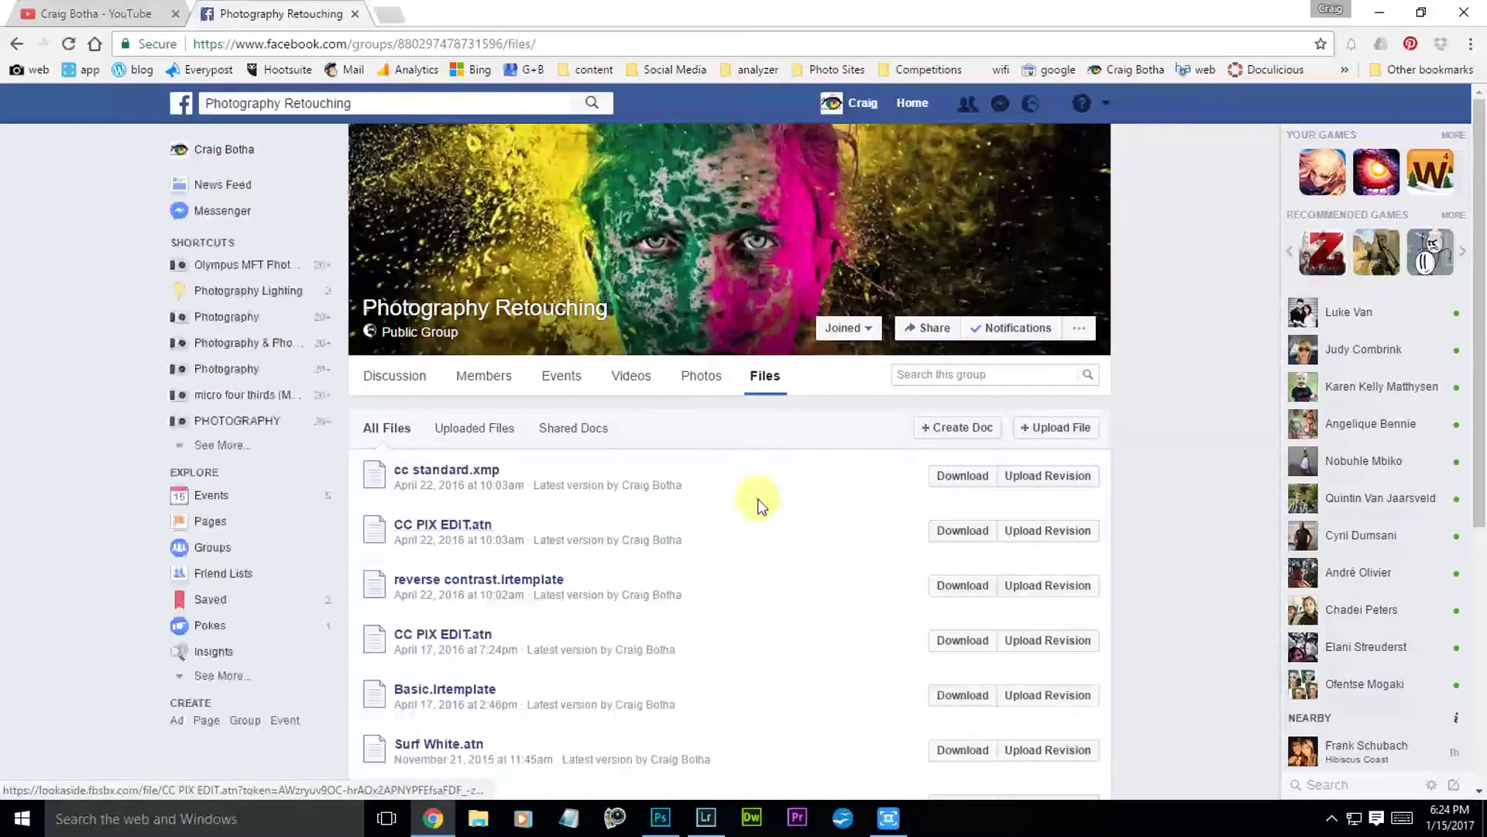
scroll(755, 500, "down", 5)
scroll(748, 505, "up", 5)
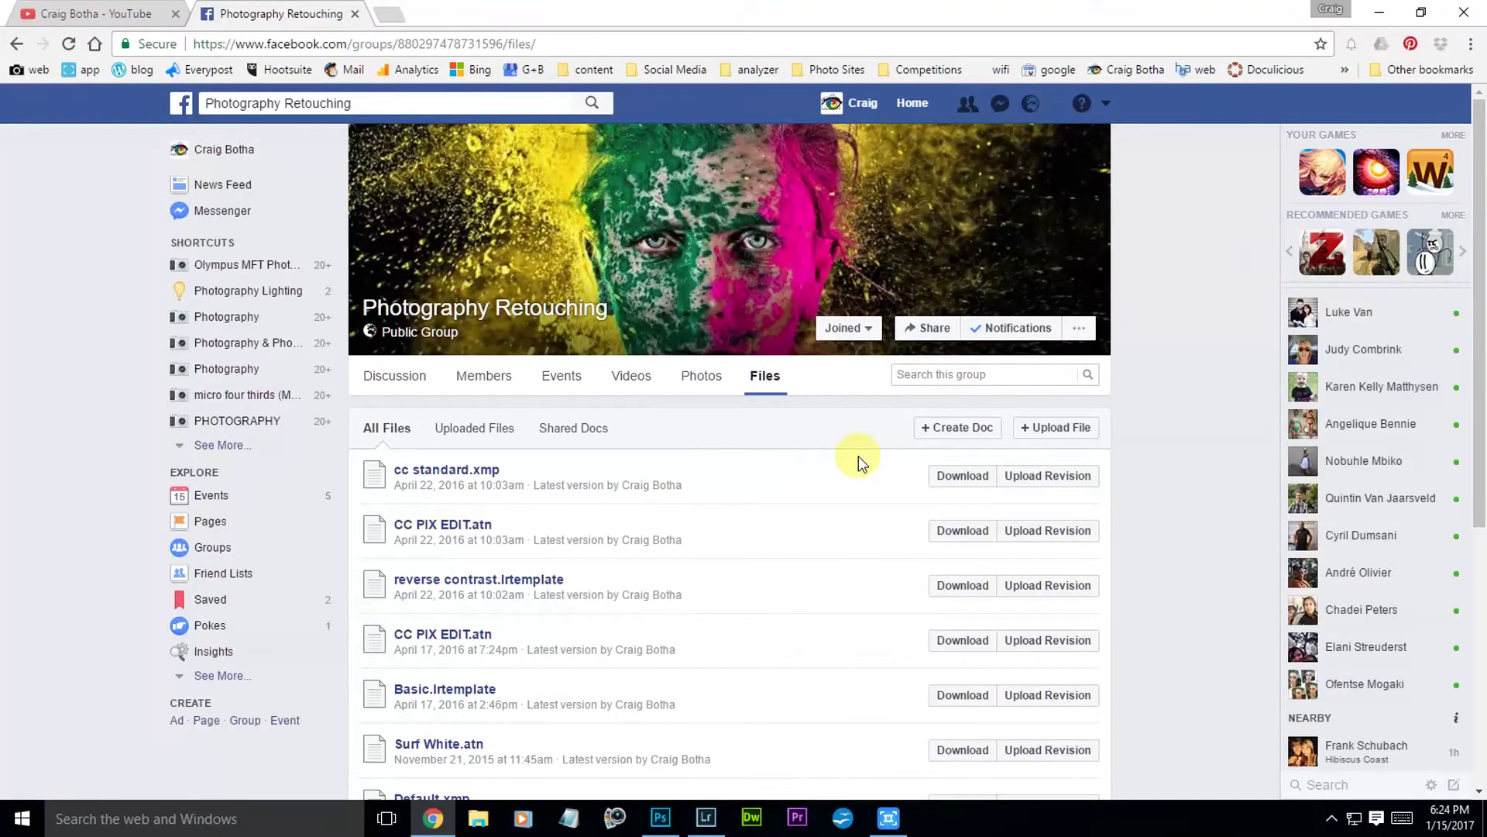
Scroll through the group's discussion feed, then switch to the YouTube channel tab
left_click(388, 377)
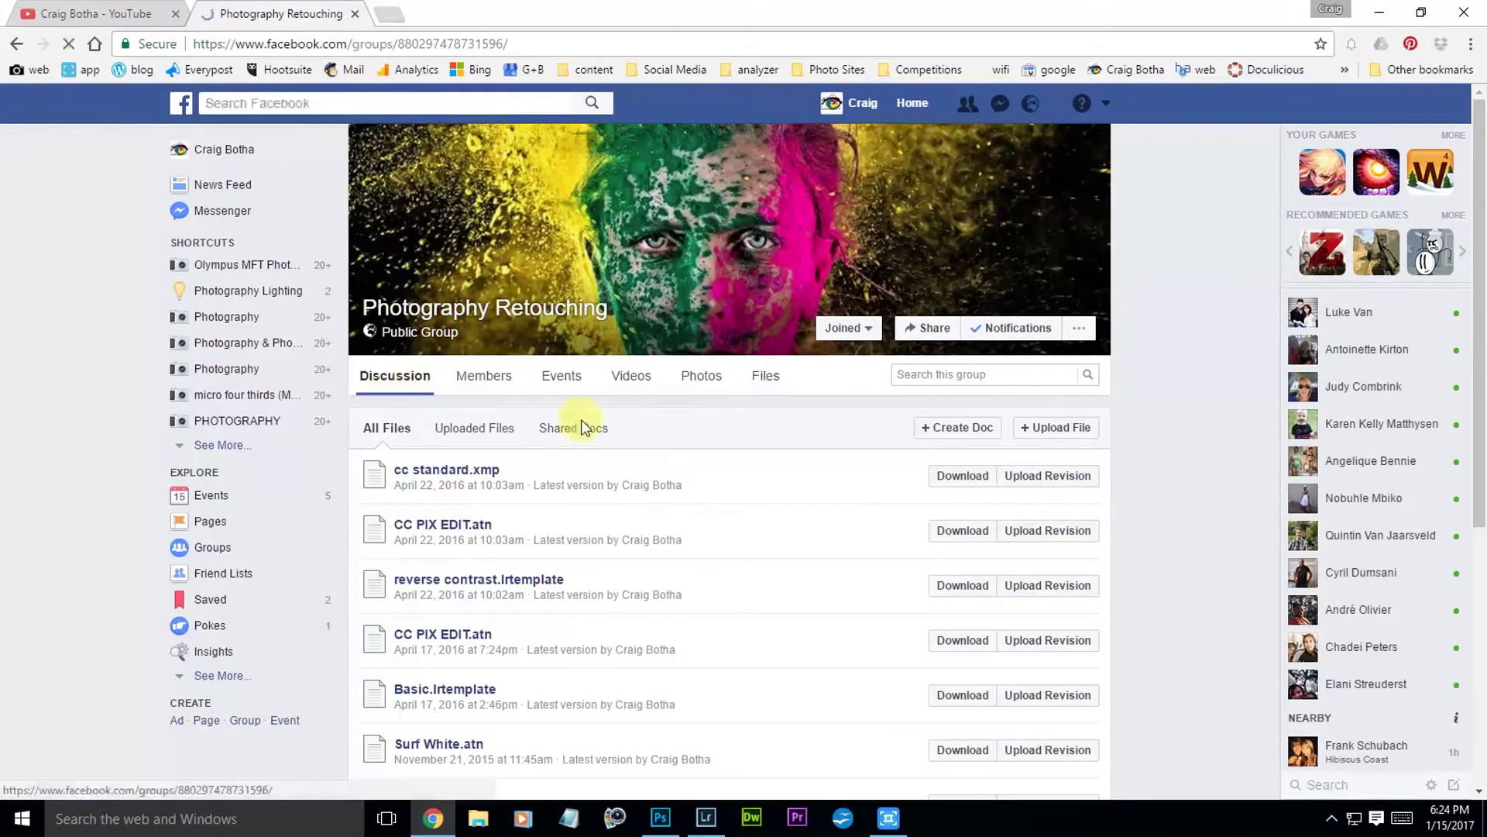
scroll(760, 495, "down", 5)
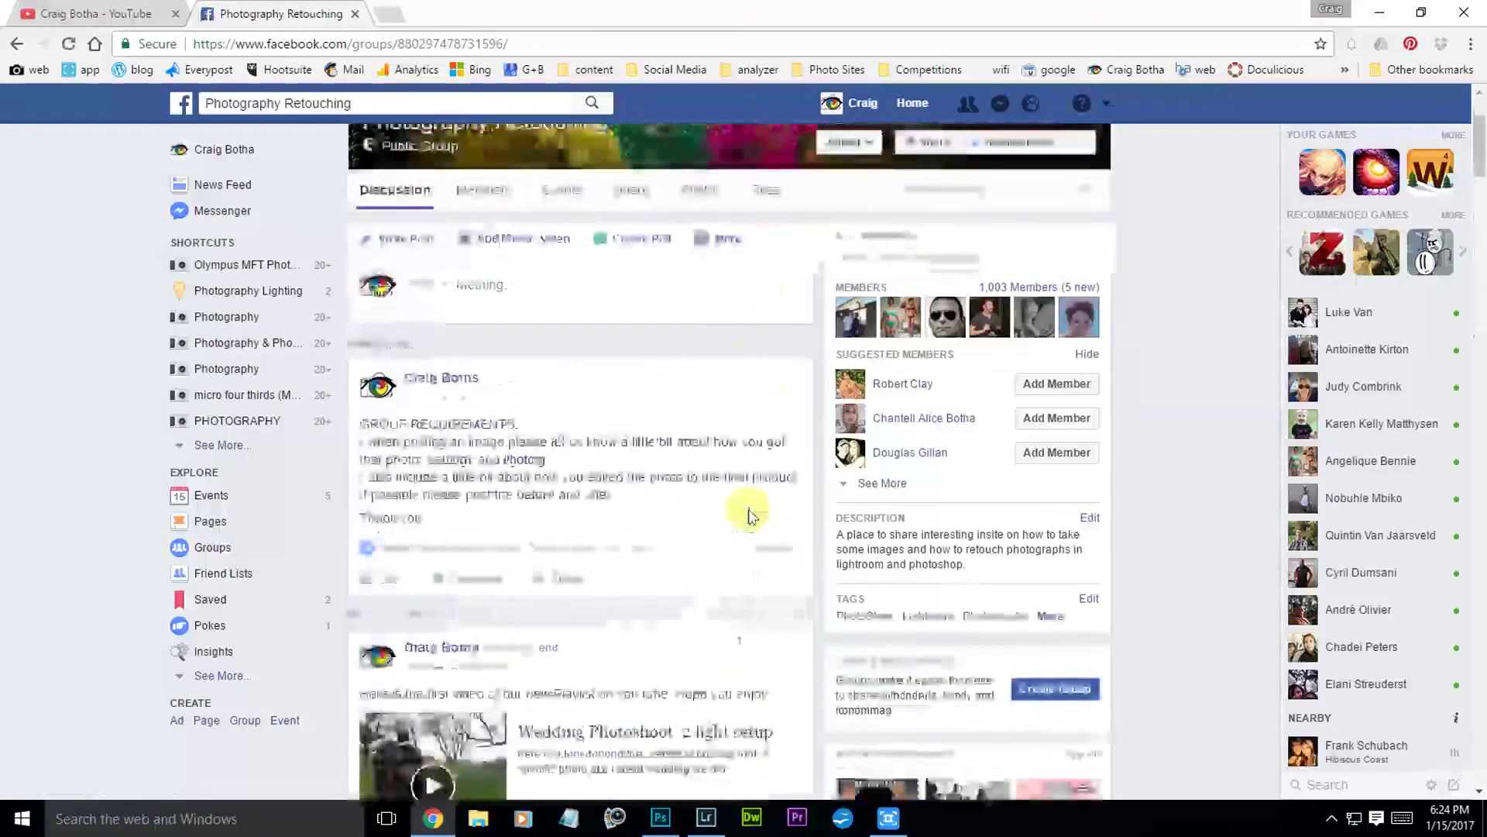
scroll(747, 508, "down", 10)
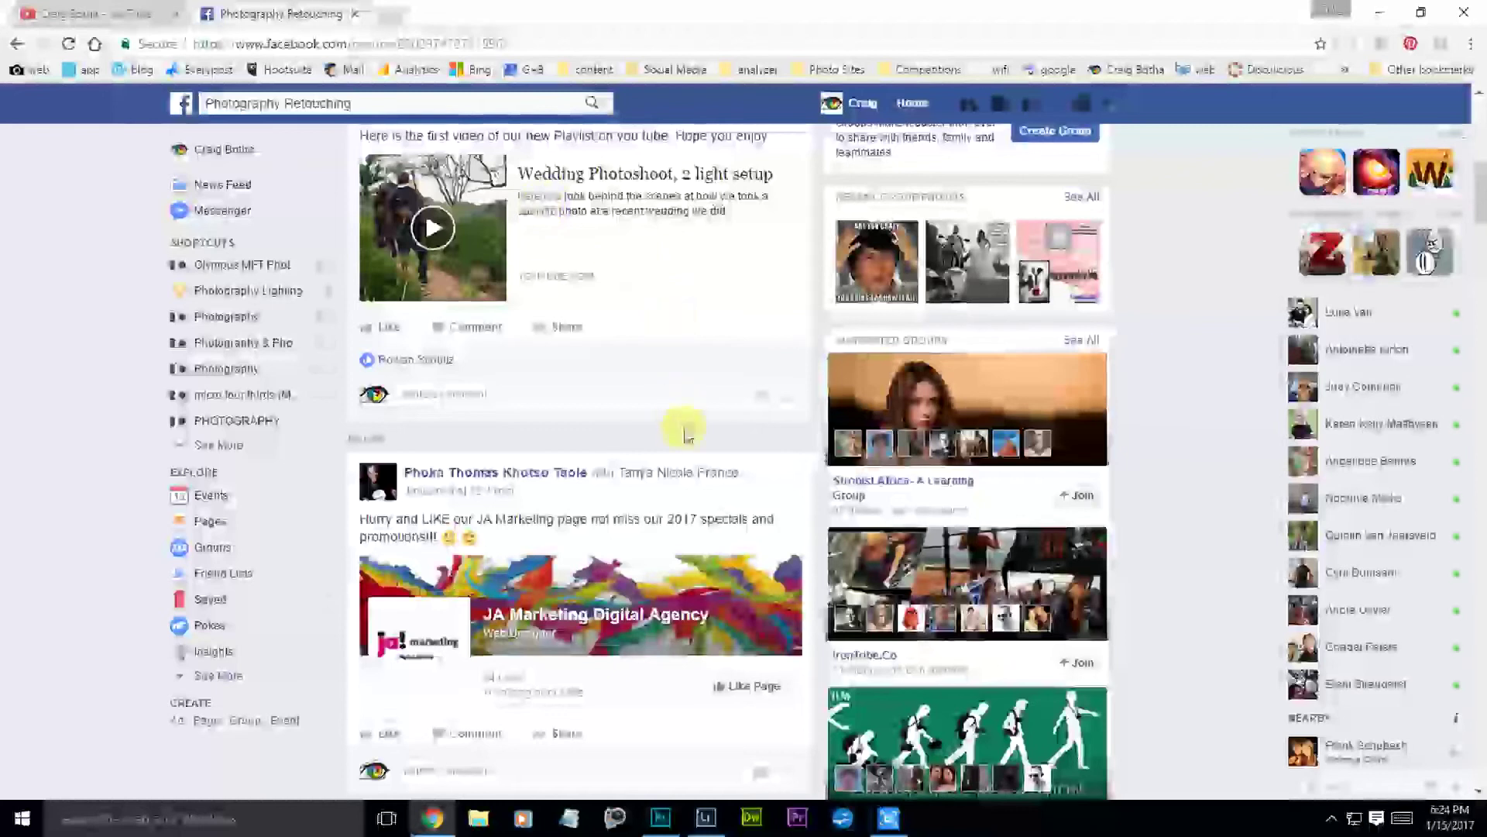
scroll(682, 432, "up", 5)
scroll(685, 431, "up", 5)
left_click(136, 14)
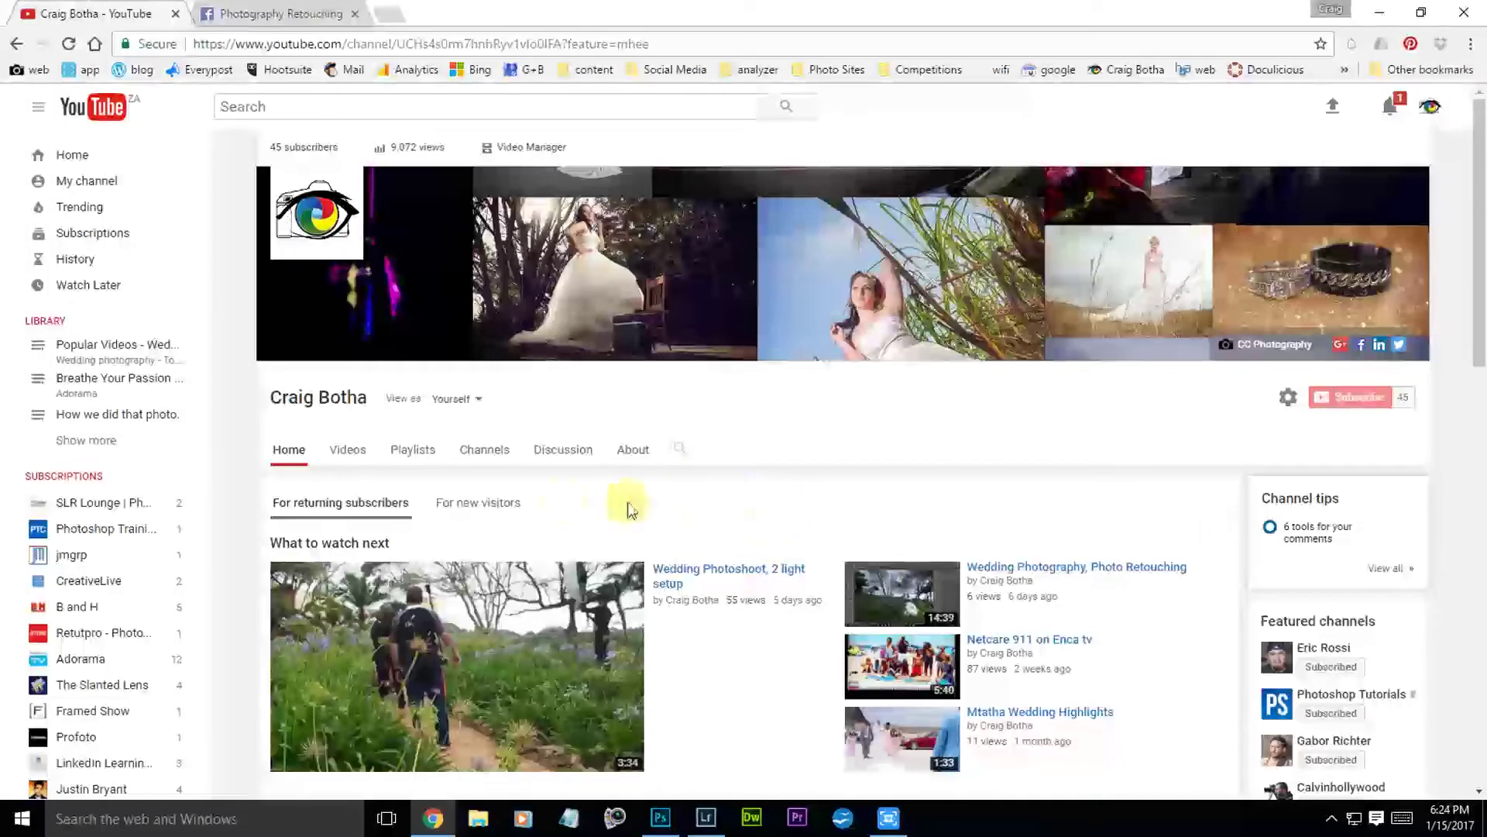
View the channel's How we did that photo playlist, then return to the playlists page
left_click(469, 465)
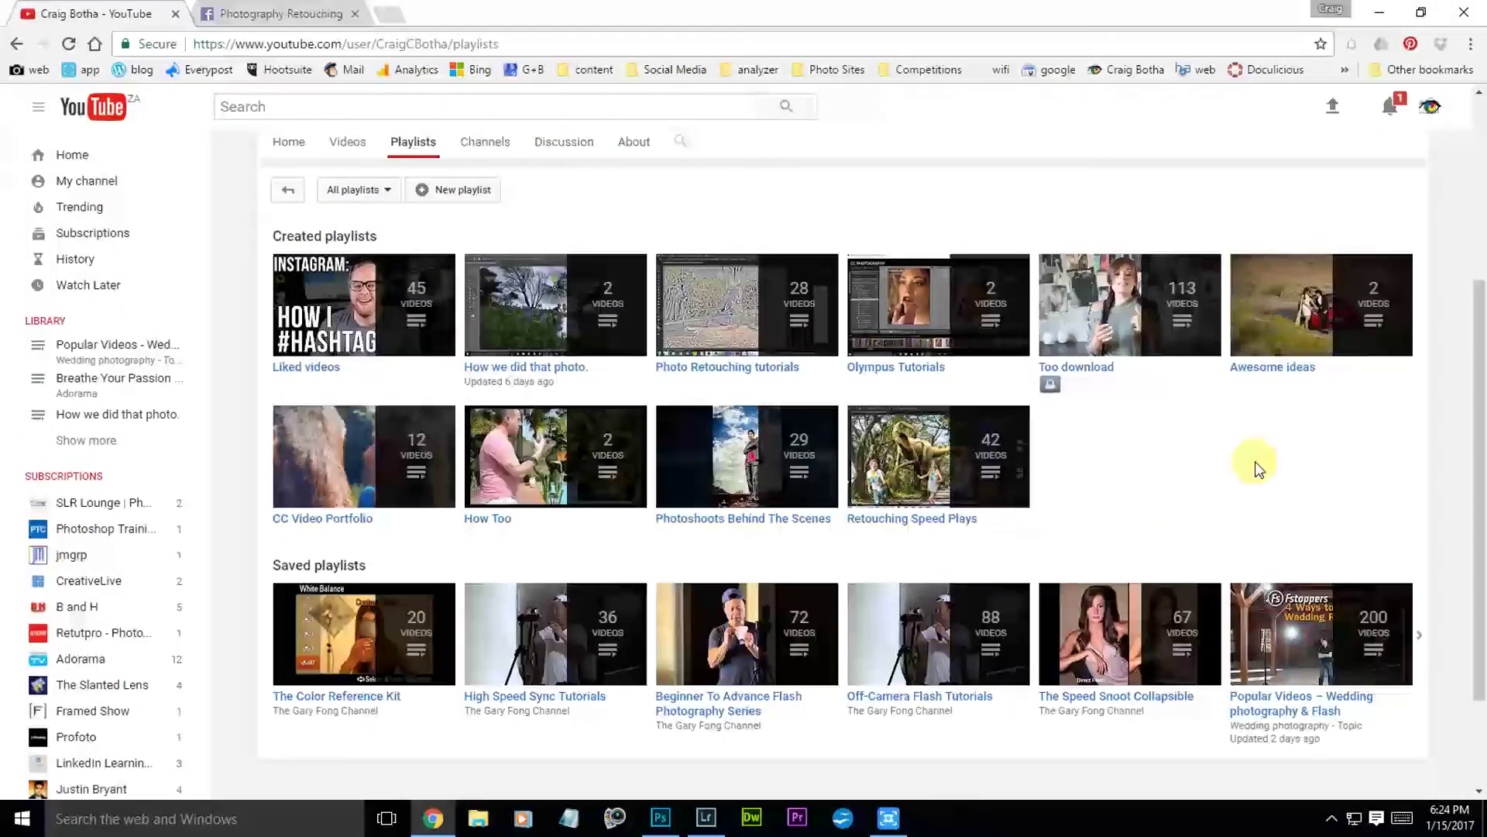
mouse_move(765, 338)
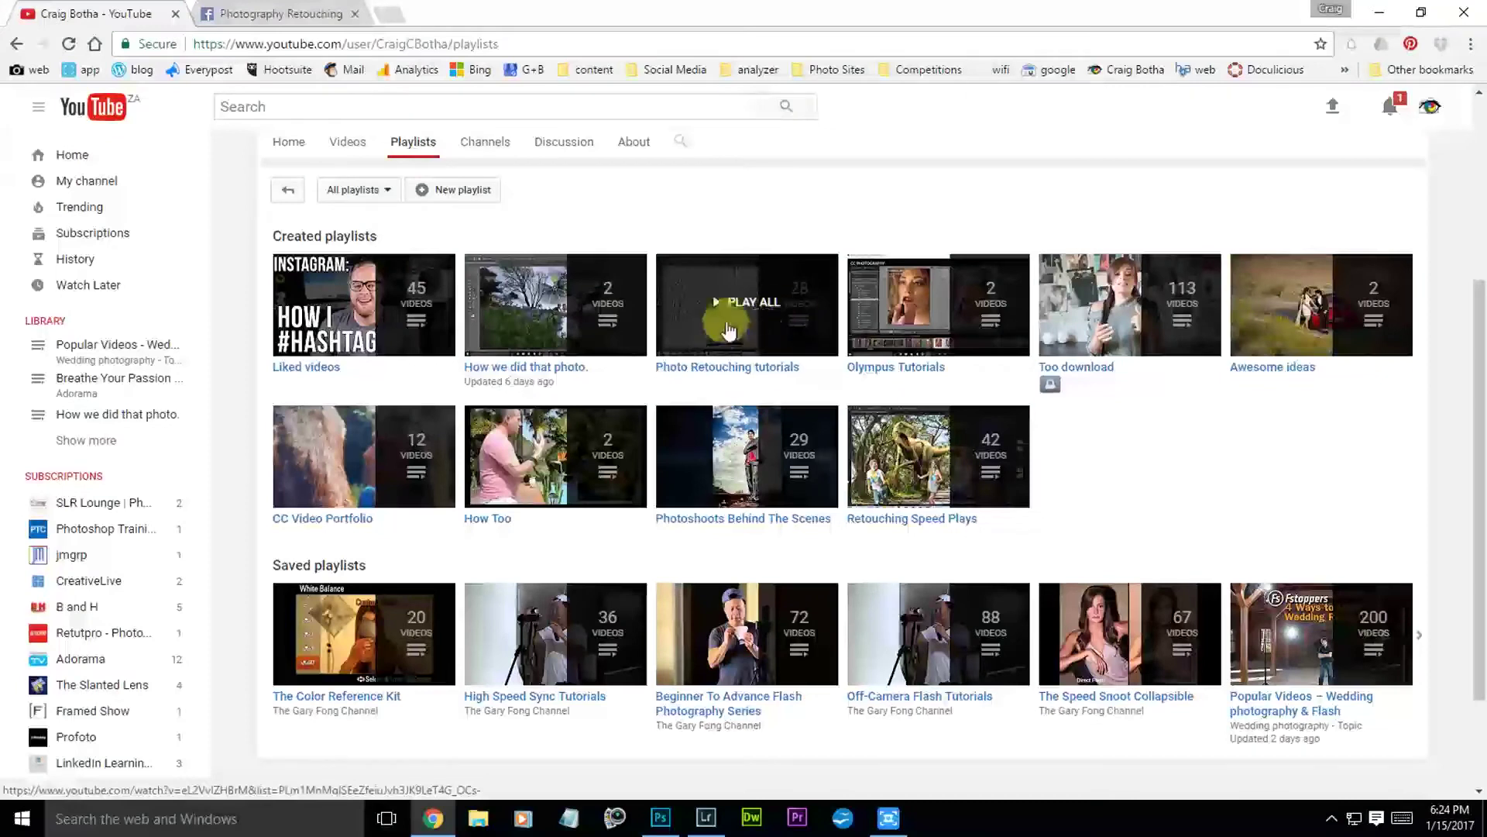
mouse_move(582, 358)
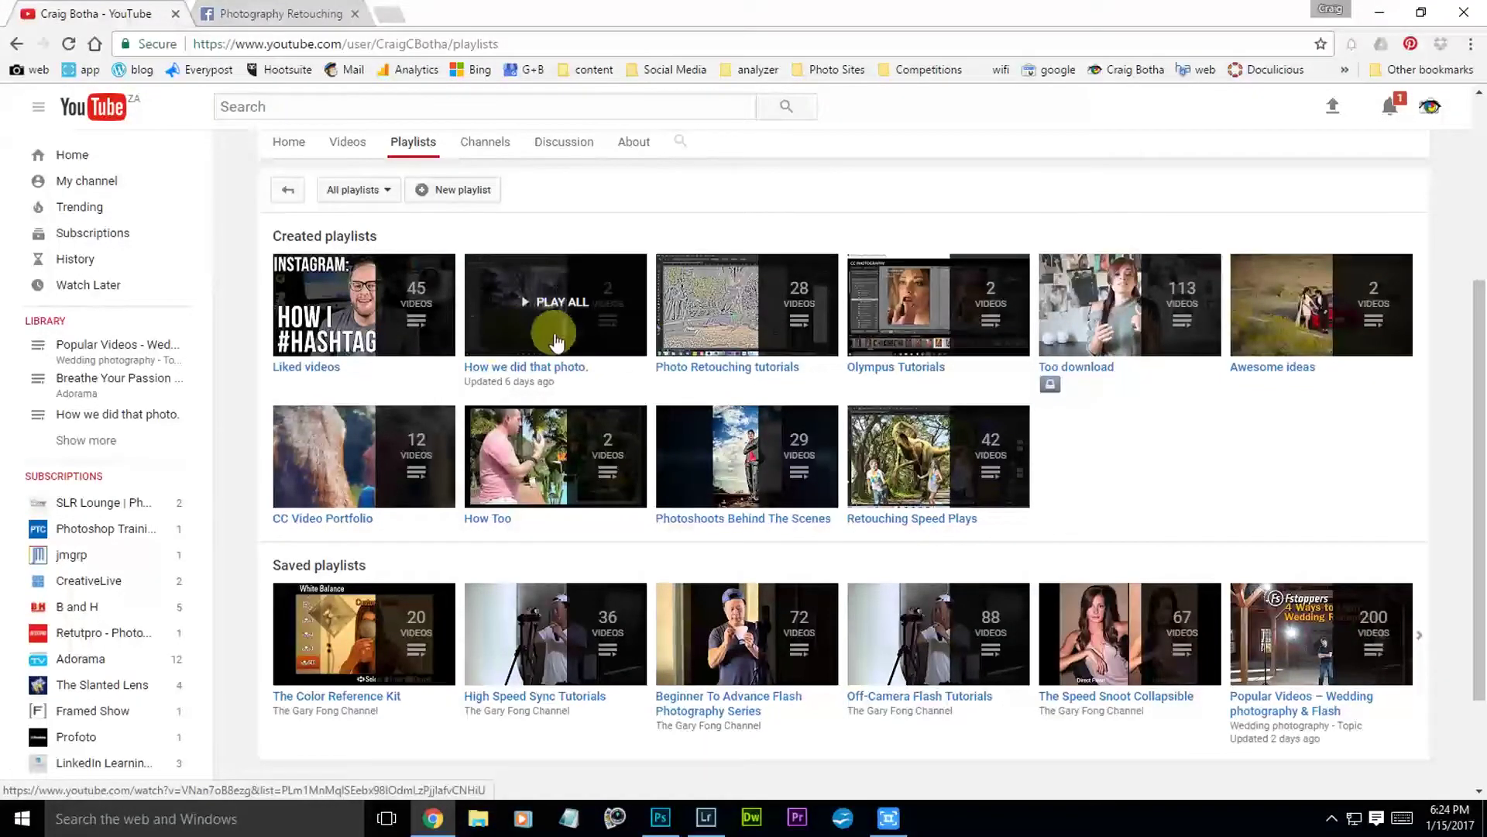
left_click(555, 338)
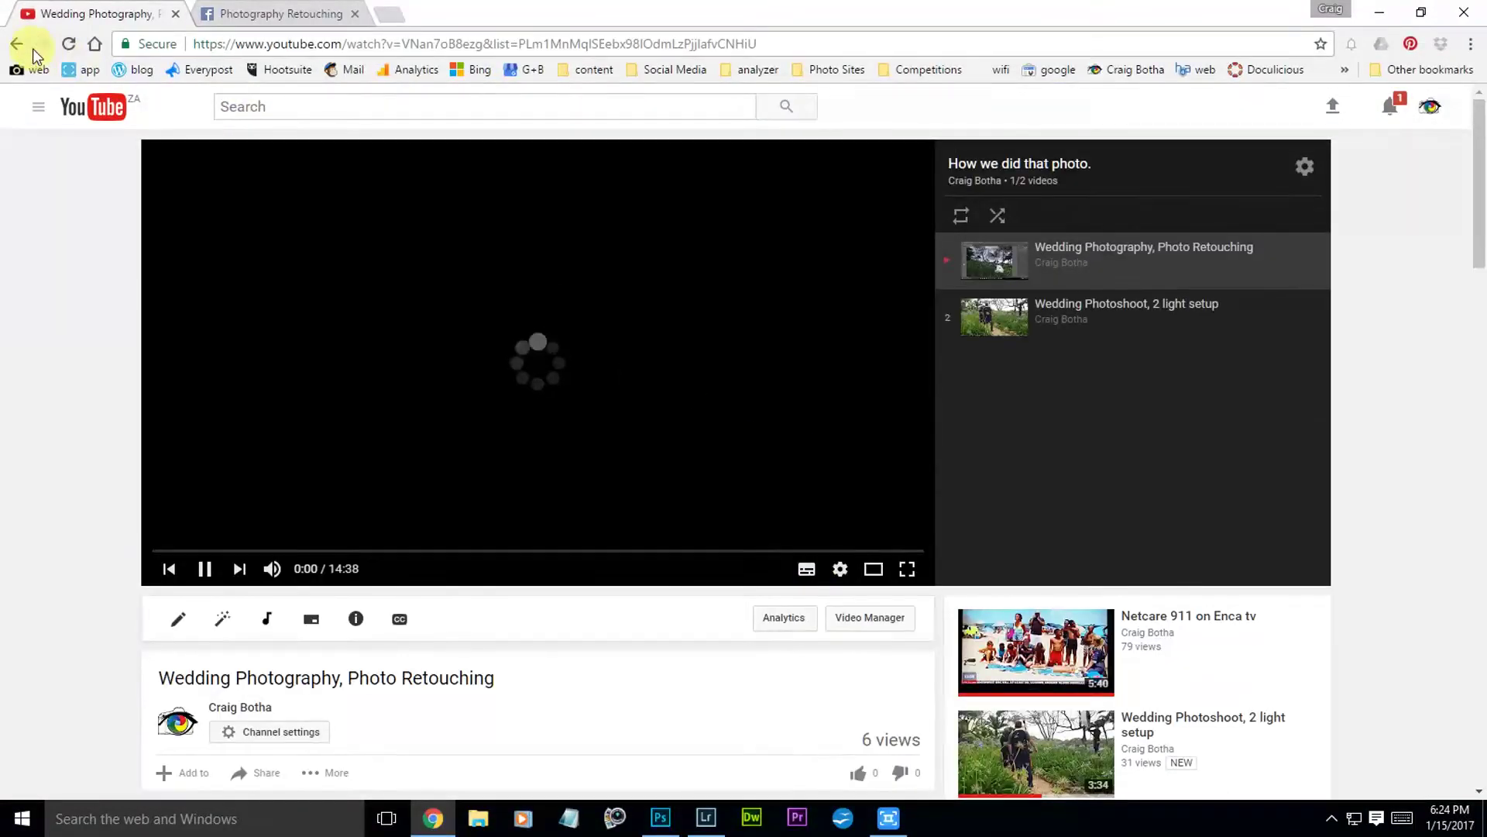
left_click(16, 44)
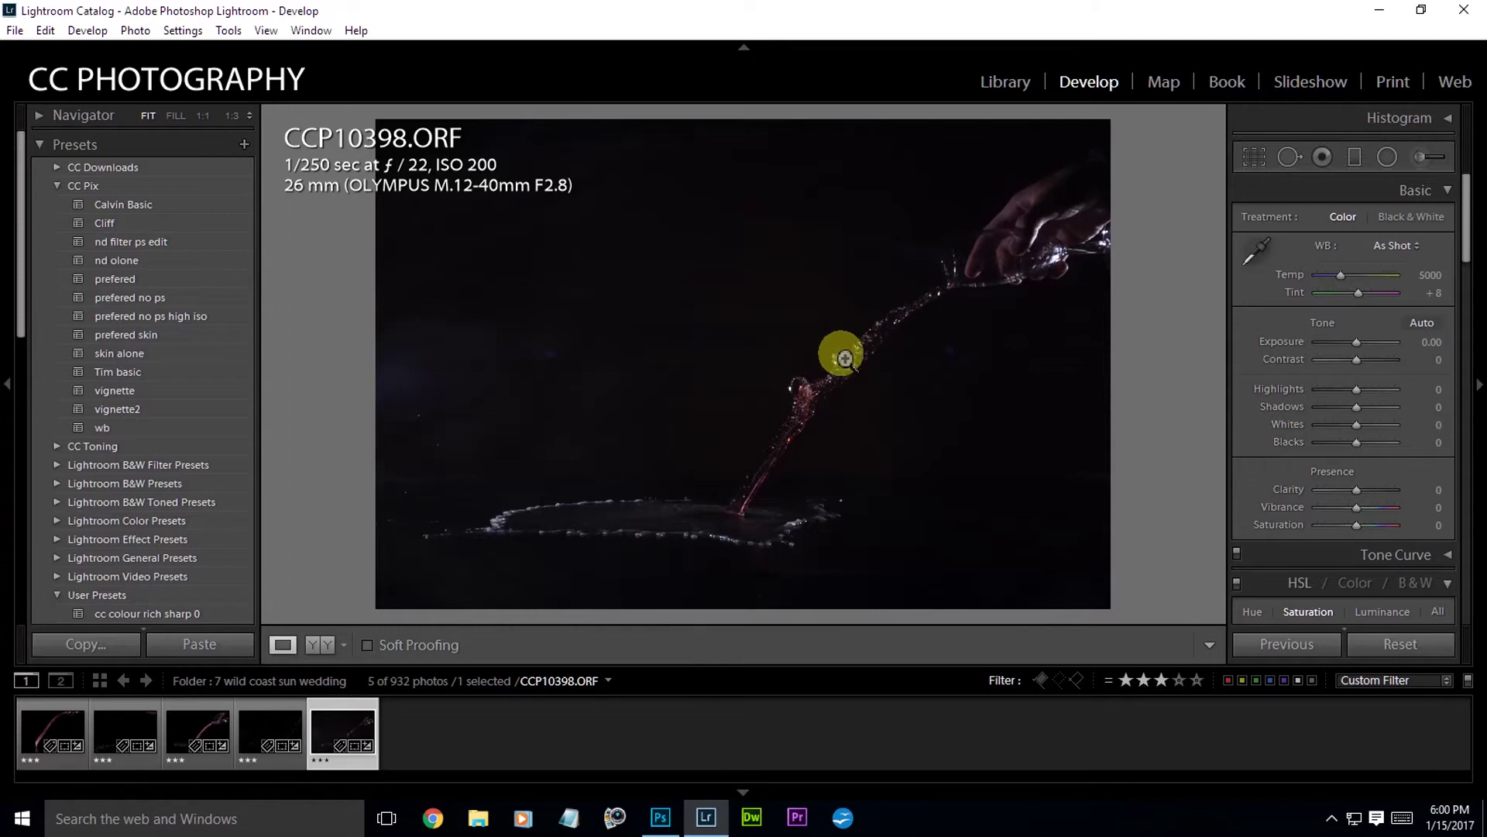
Straighten the splash photo by 0.16° and pull the bottom-left and top-right crop corners inward
left_click(1252, 157)
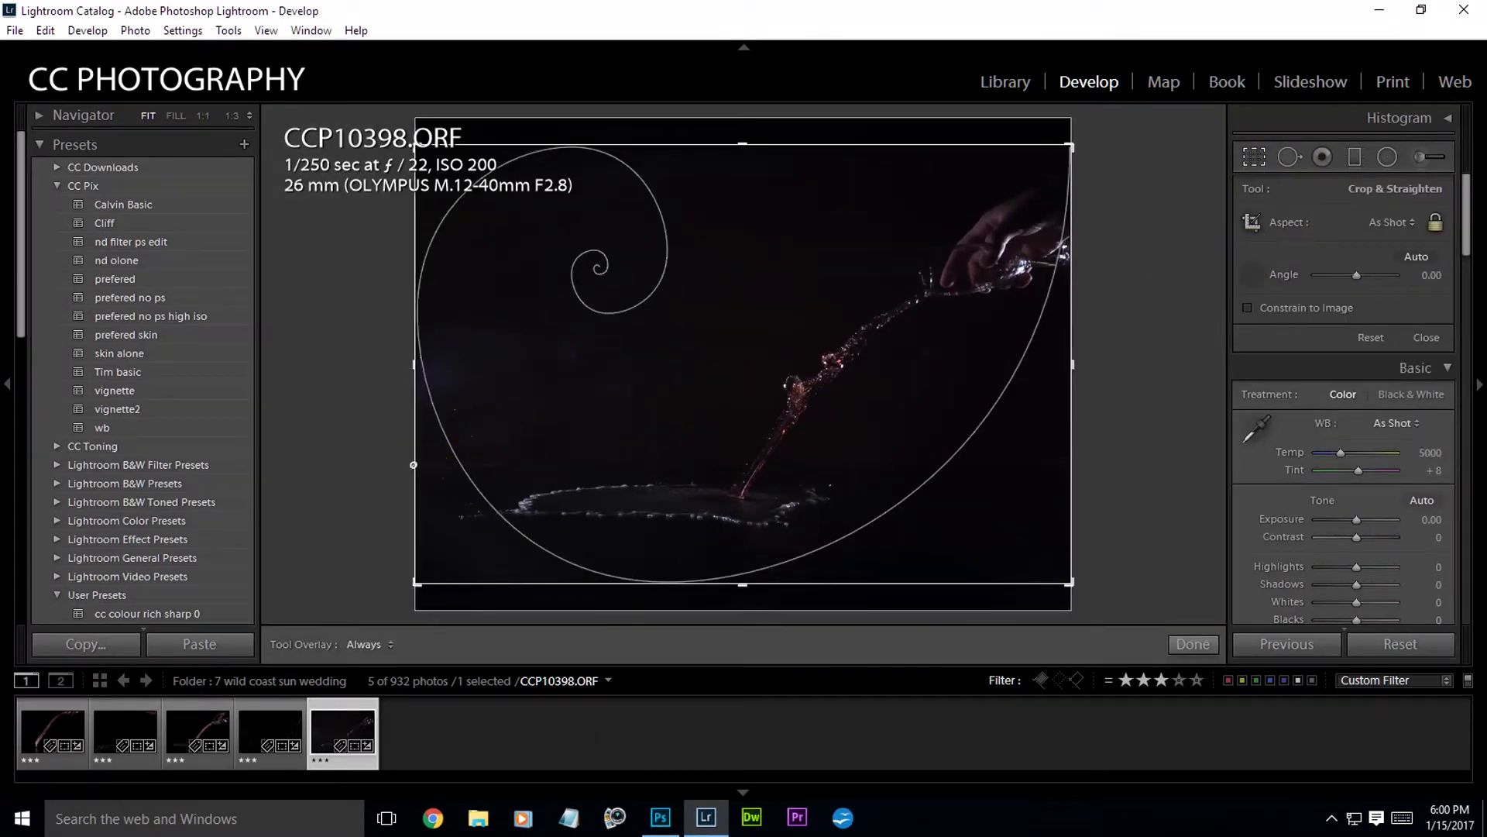
left_click_drag(413, 465, 1088, 466)
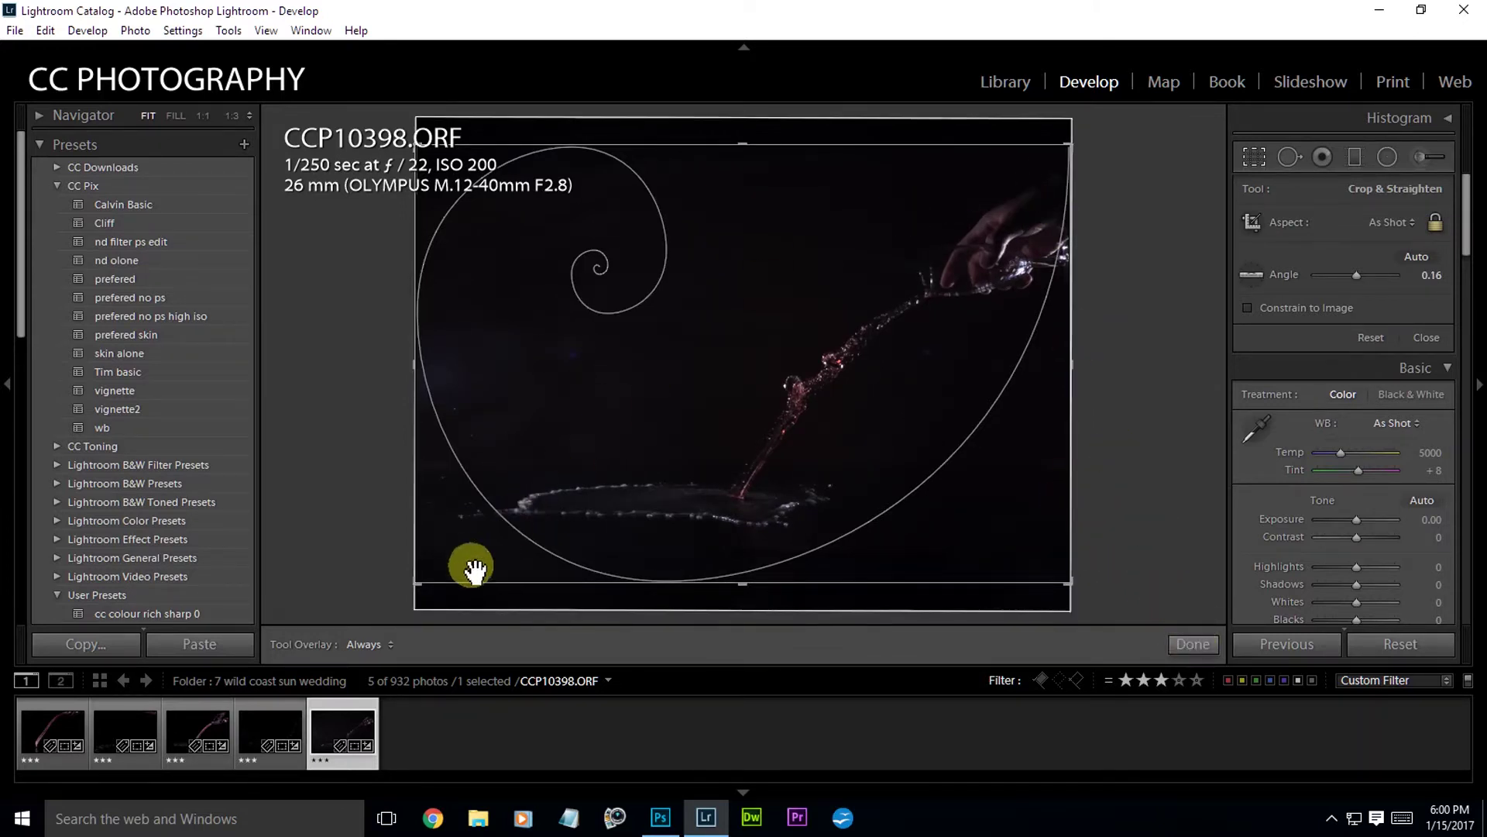
left_click_drag(425, 591, 435, 568)
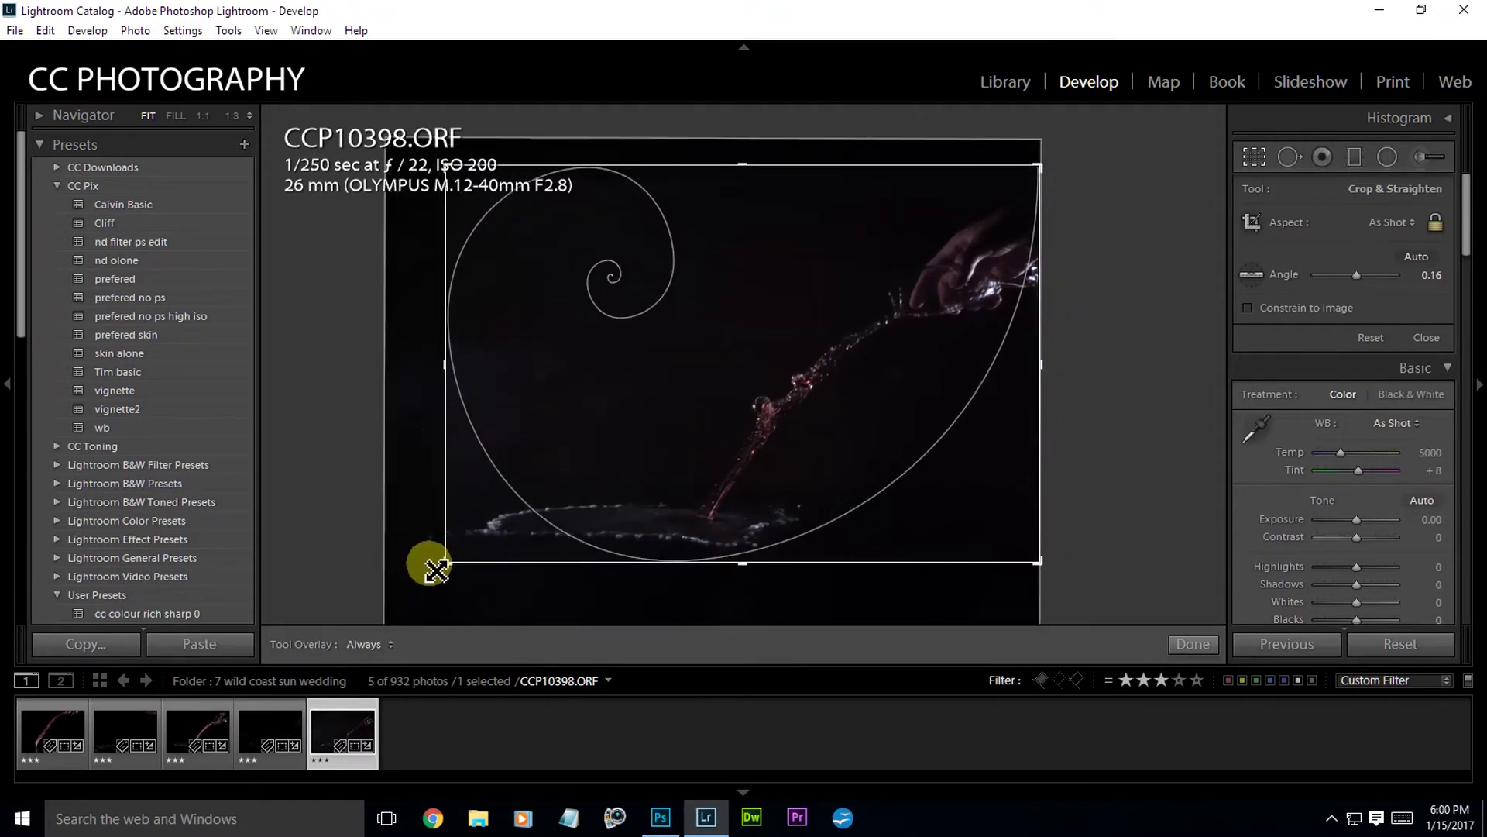
left_click_drag(1046, 166, 914, 416)
left_click(1193, 644)
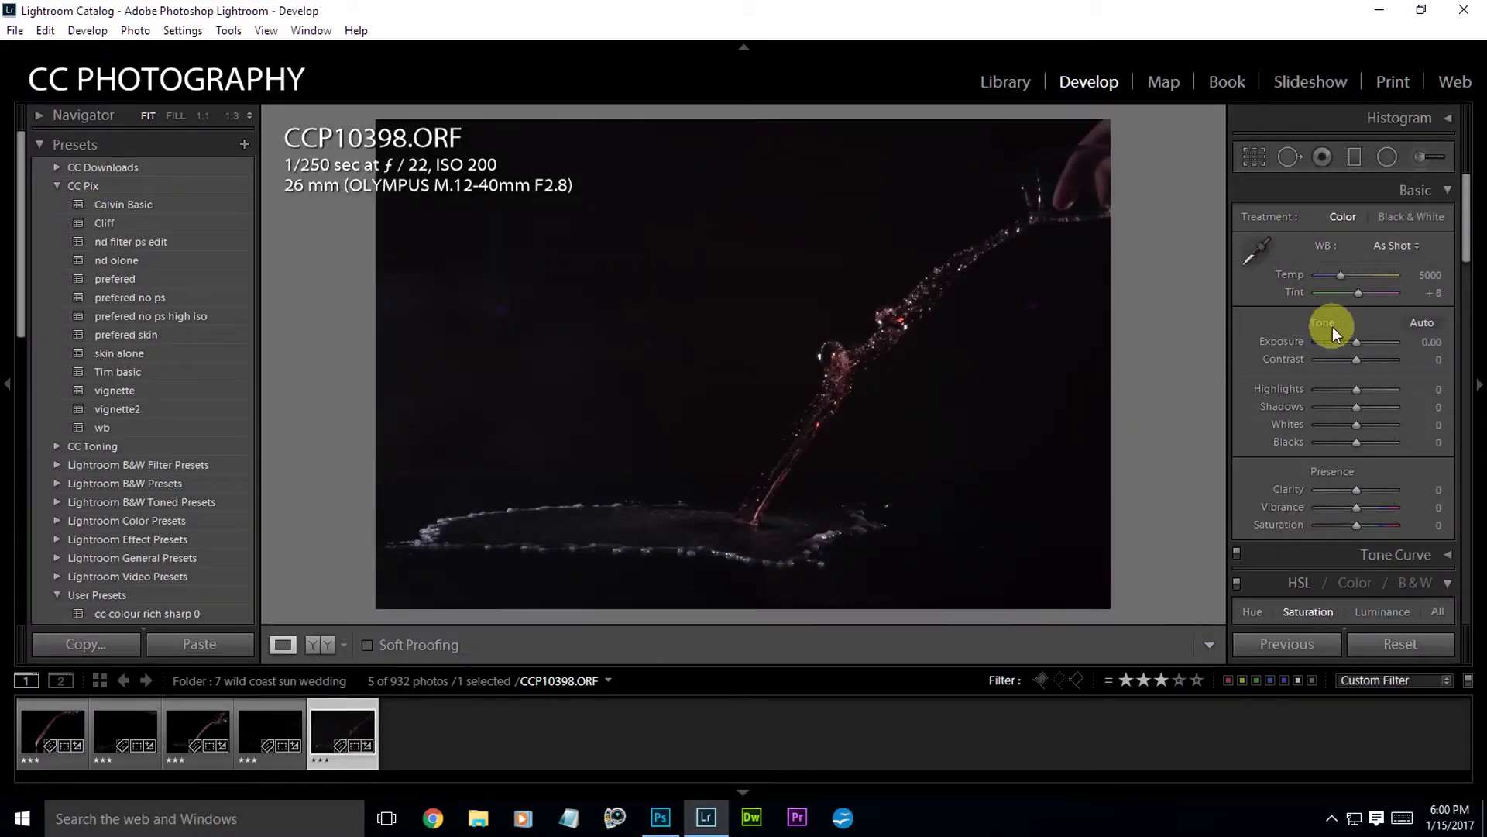
Apply Auto tone, reset Exposure to 0, then raise Highlights, darken Shadows and add Clarity
left_click(1423, 322)
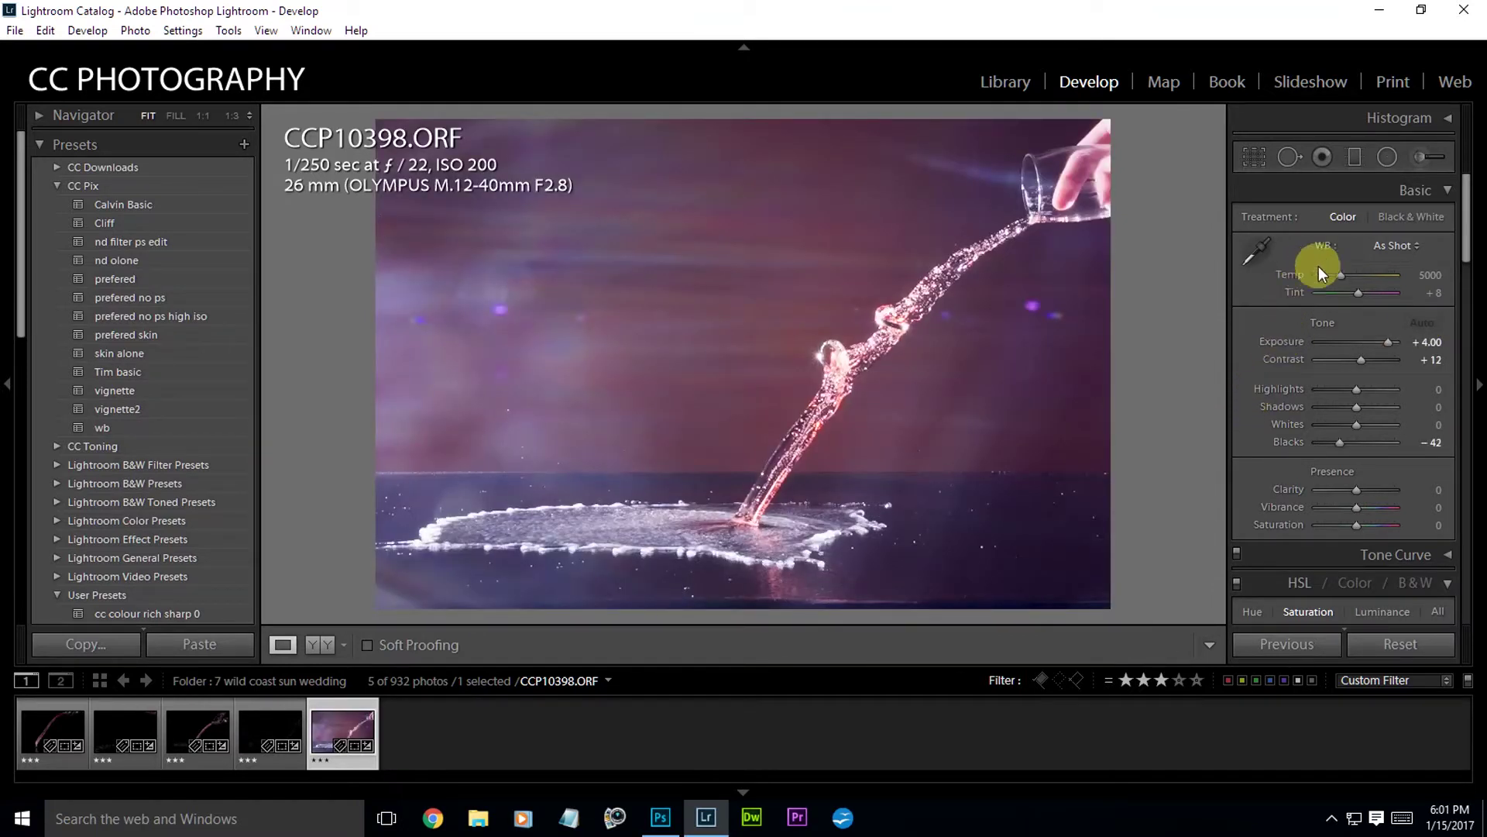
double_click(1282, 343)
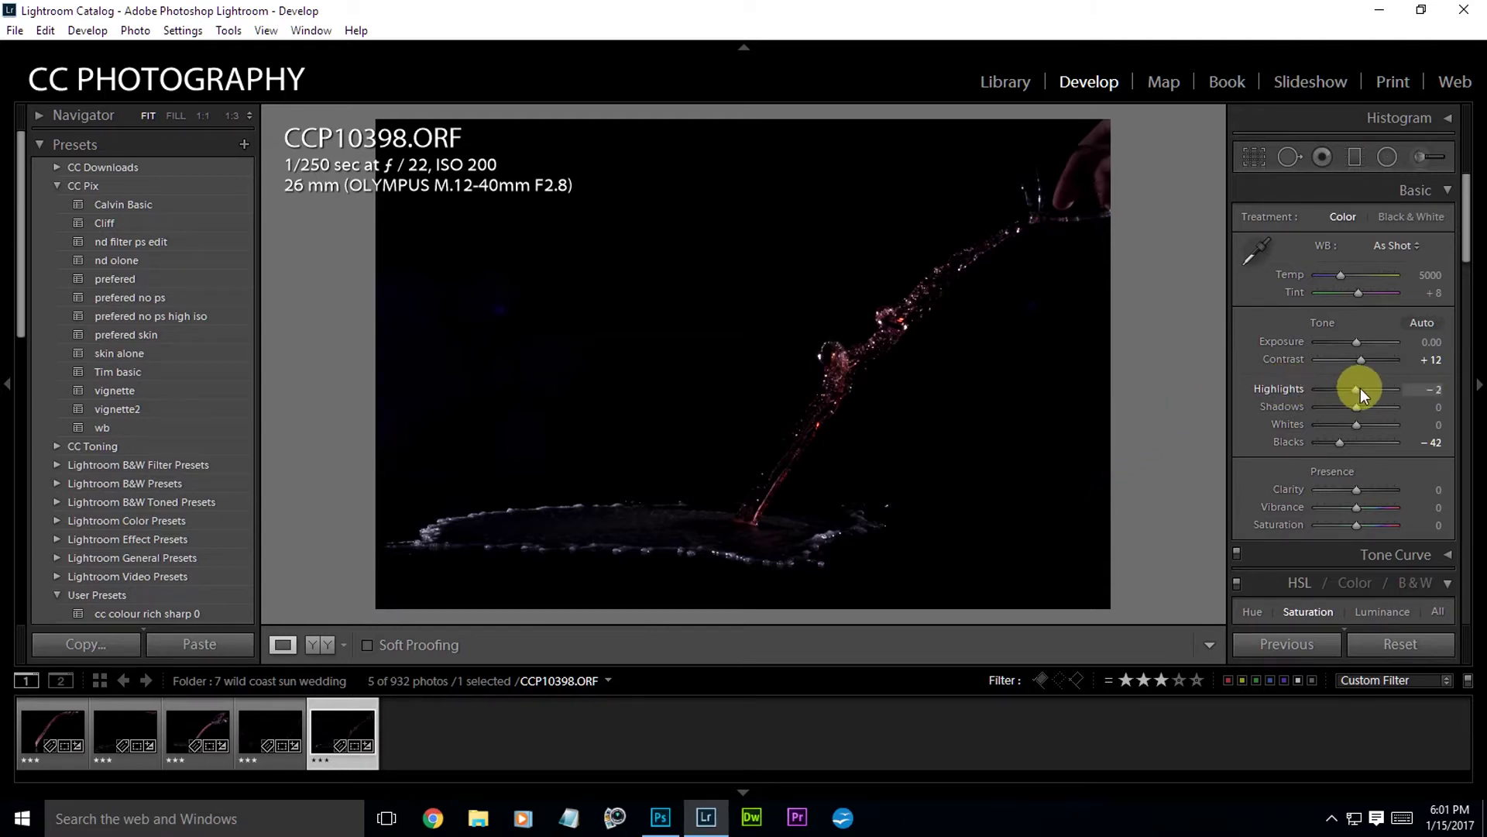
left_click_drag(1361, 388, 1379, 387)
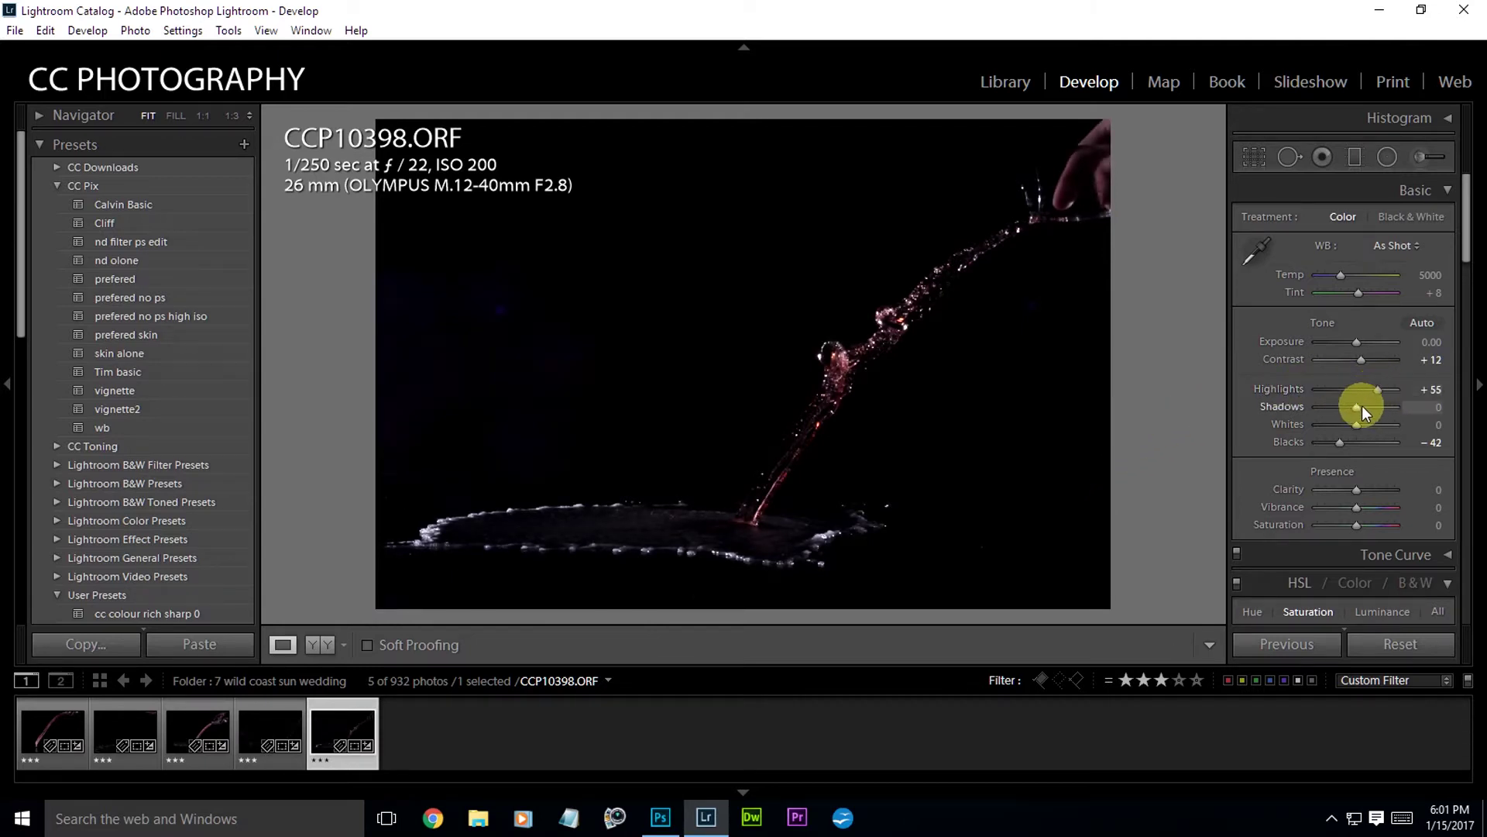
left_click_drag(1359, 406, 1351, 403)
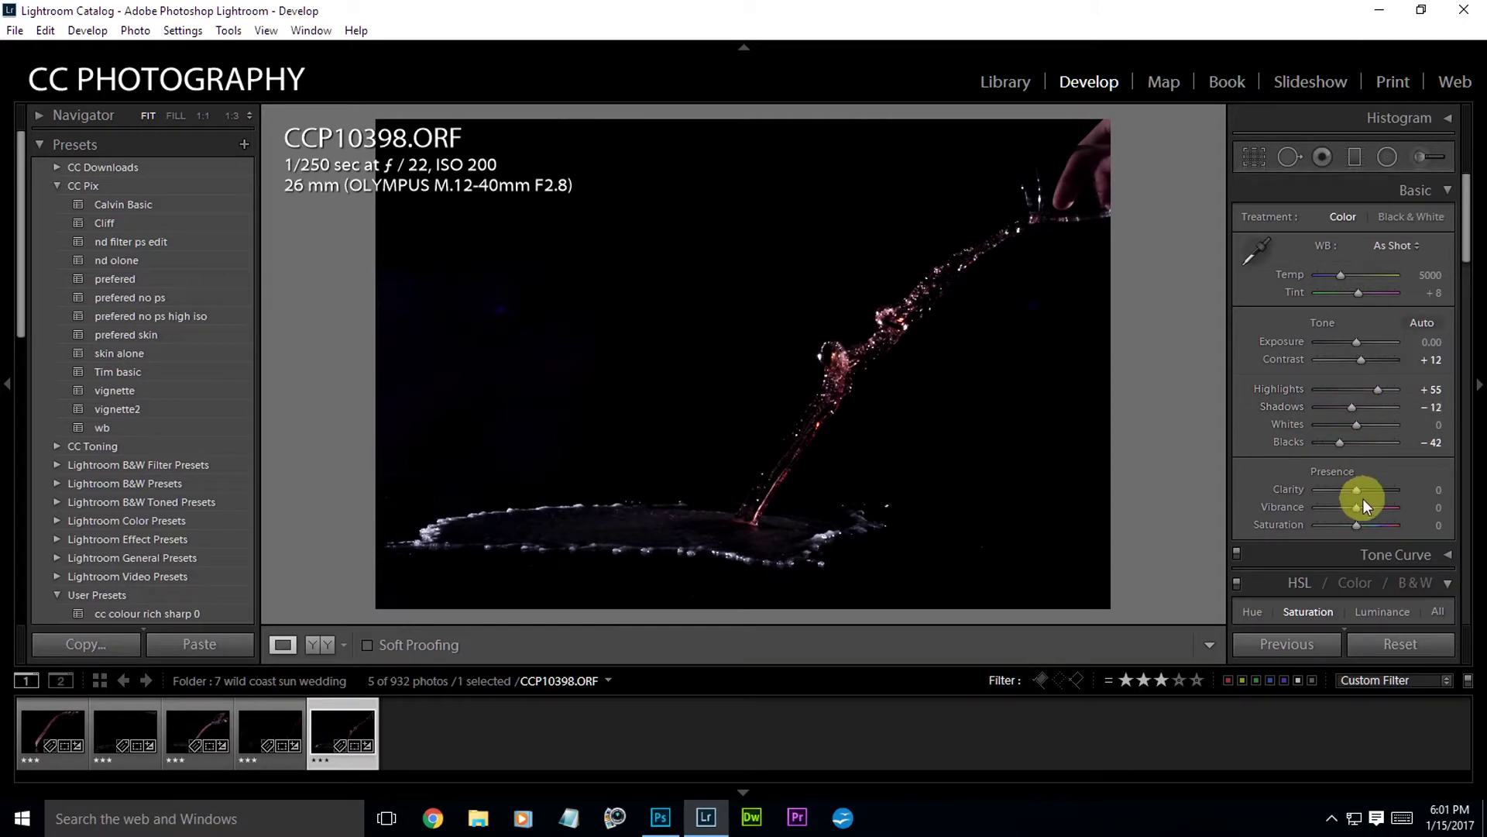
left_click_drag(1360, 489, 1362, 513)
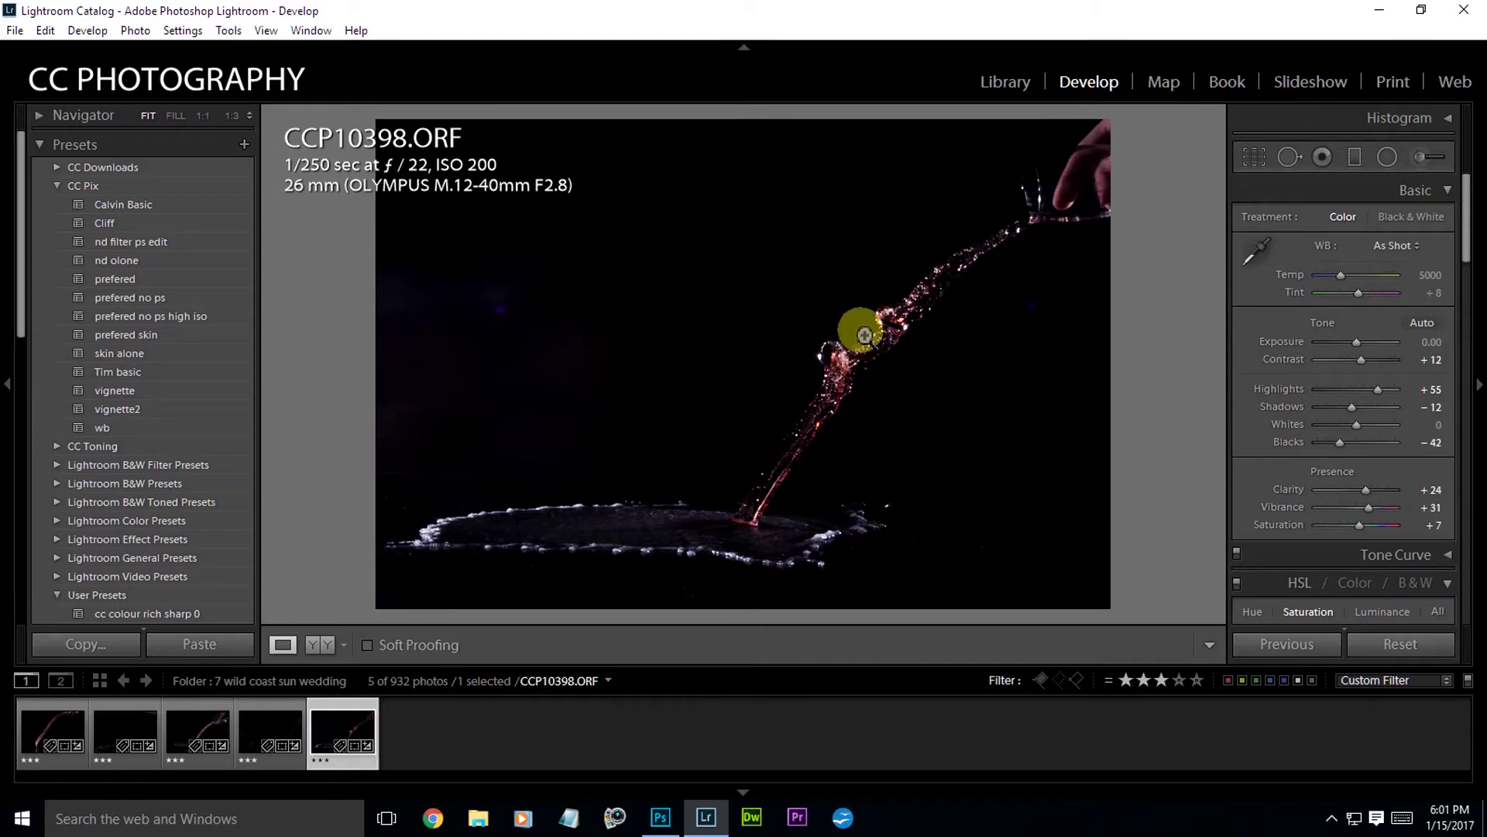
right_click(765, 360)
Open the photo in Photoshop as a smart object and duplicate the CCP10398 layer
mouse_move(858, 420)
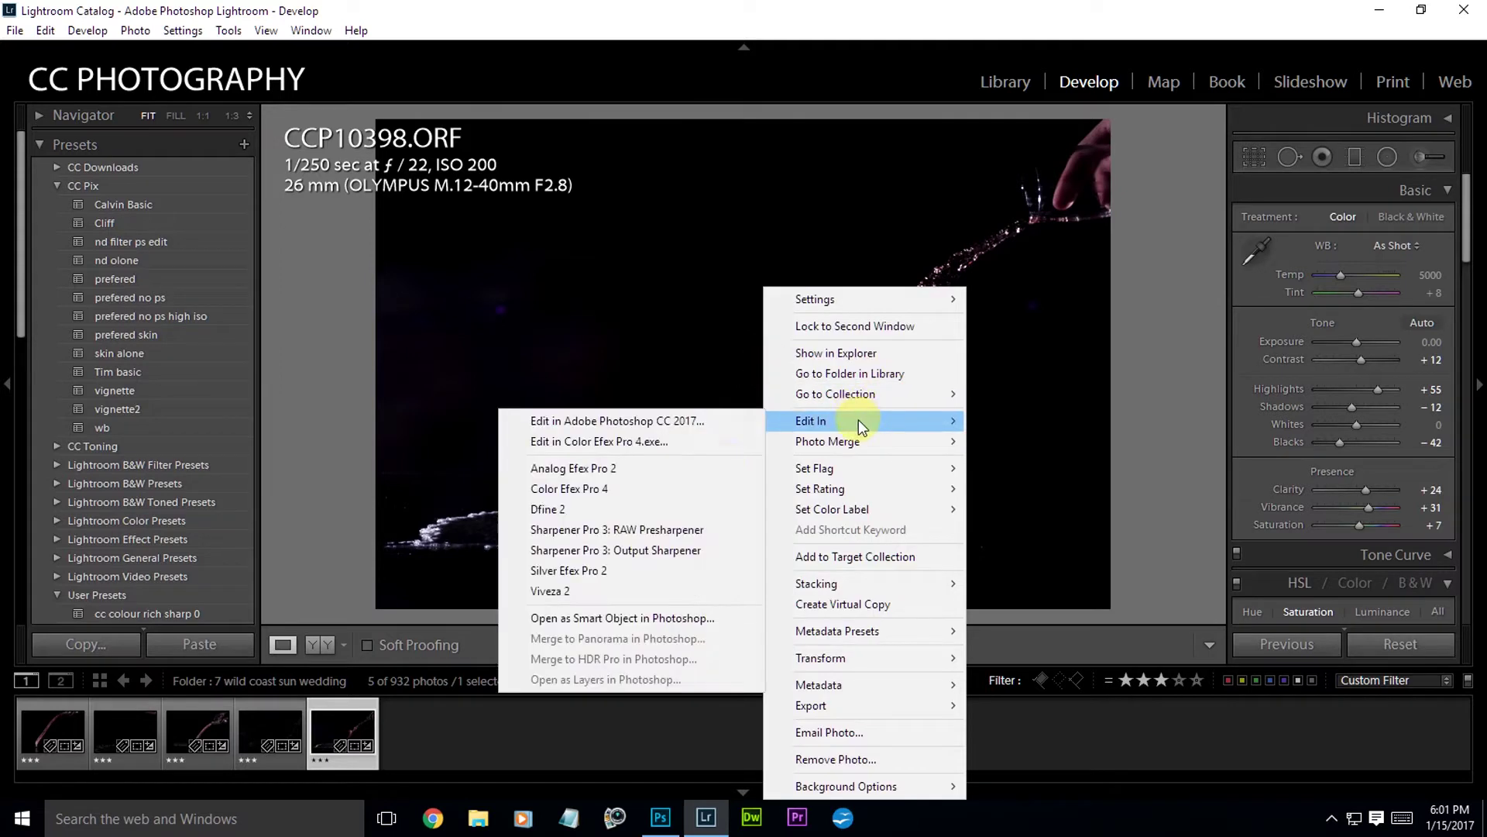
left_click(681, 617)
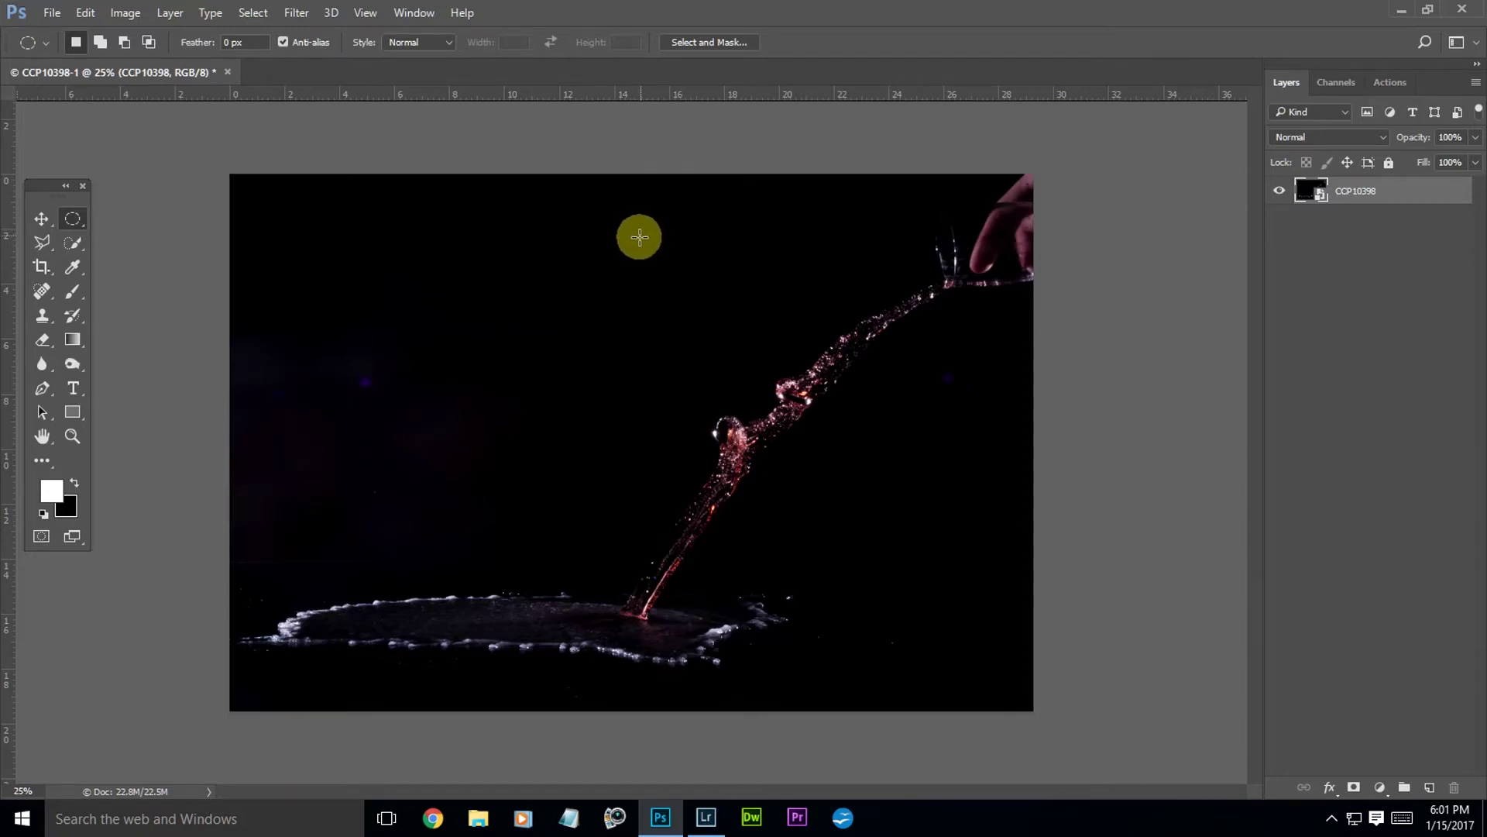
left_click_drag(1368, 189, 1429, 788)
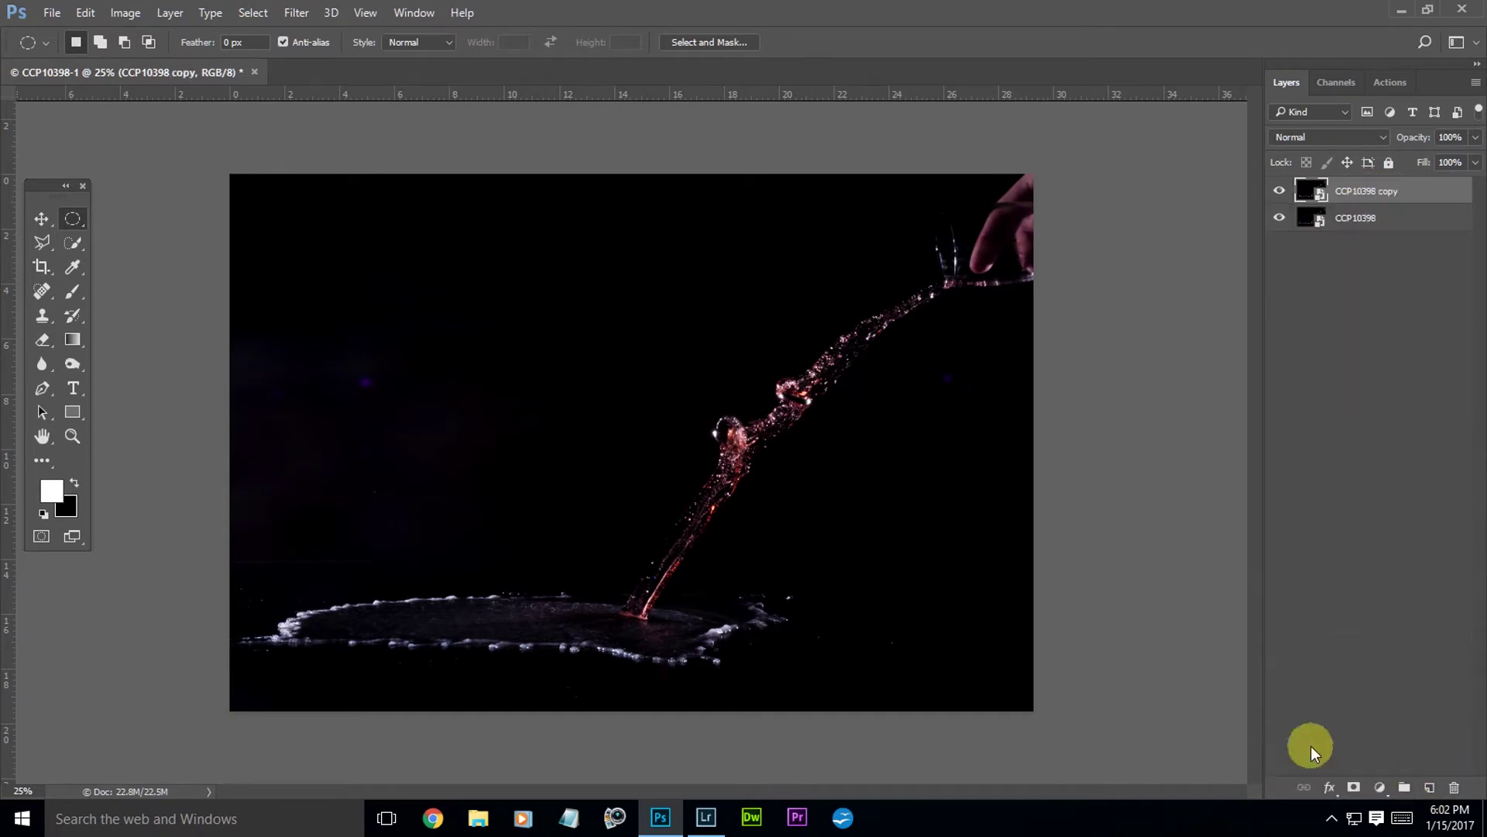
Launch Nik Software's Color Efex Pro 4 on the copy layer from the radial menu
middle_click(804, 373)
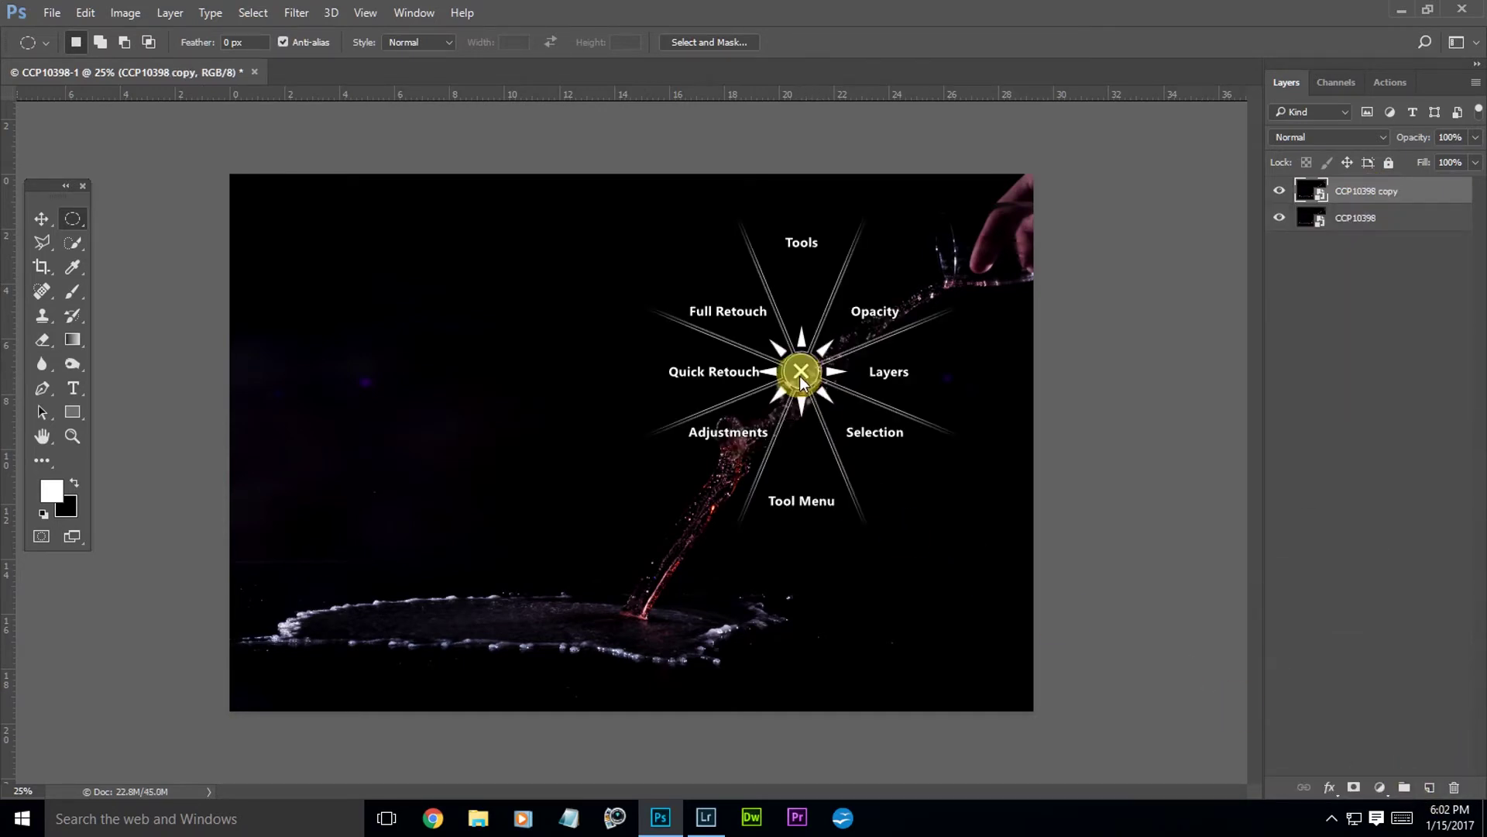
left_click(740, 315)
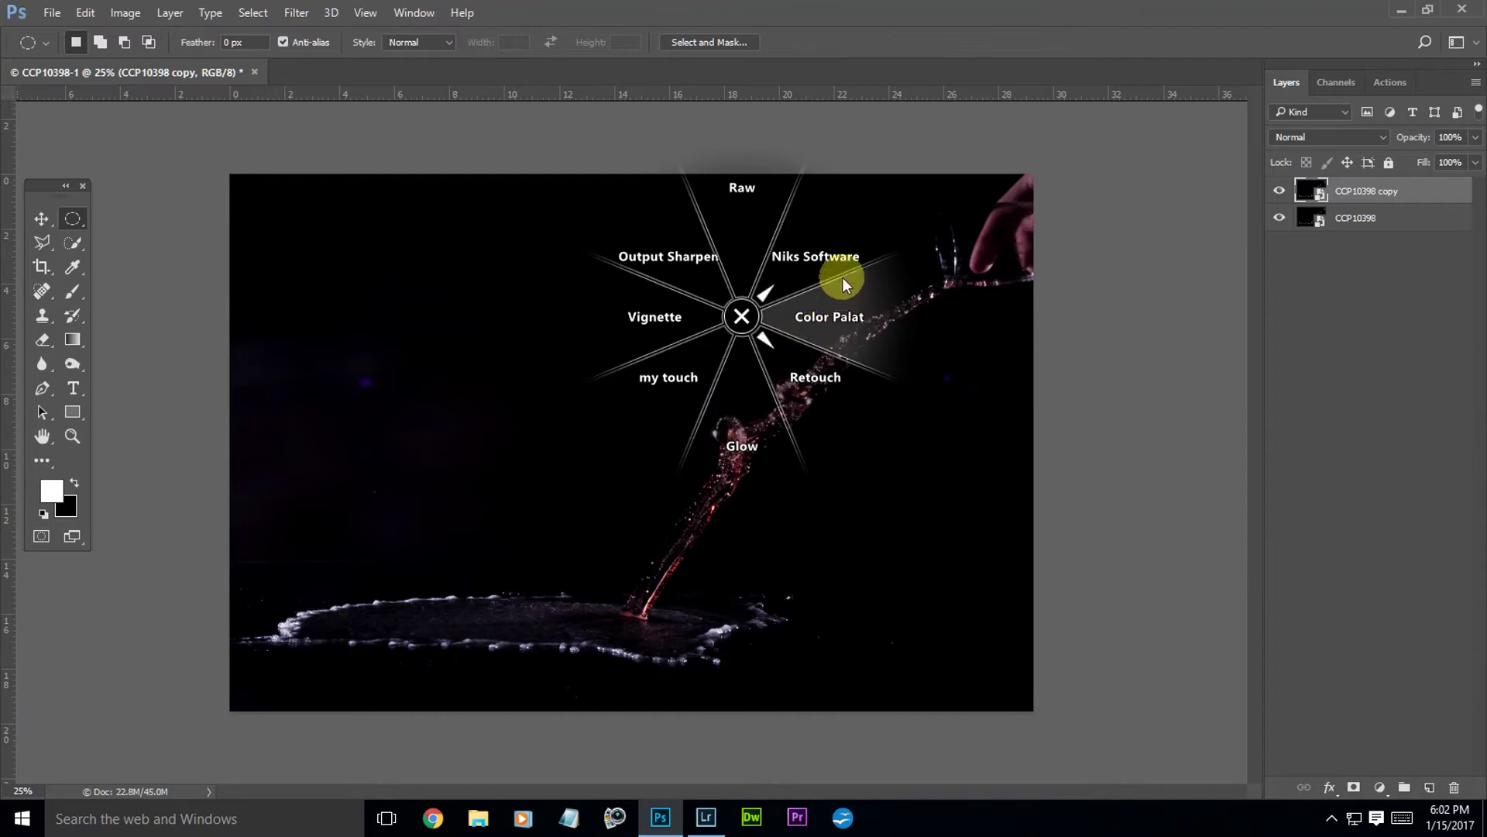
left_click(829, 256)
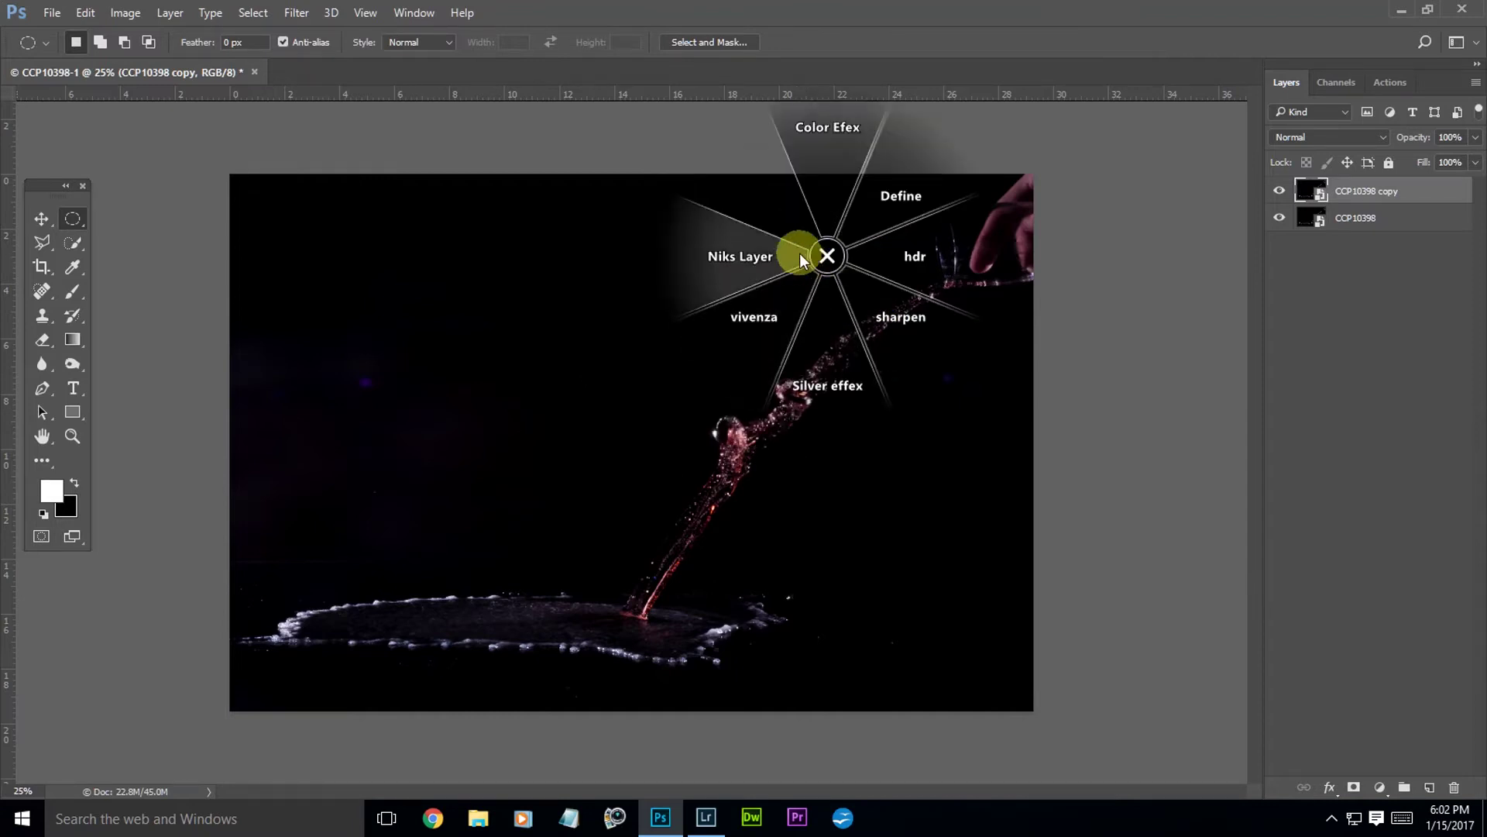
left_click(827, 159)
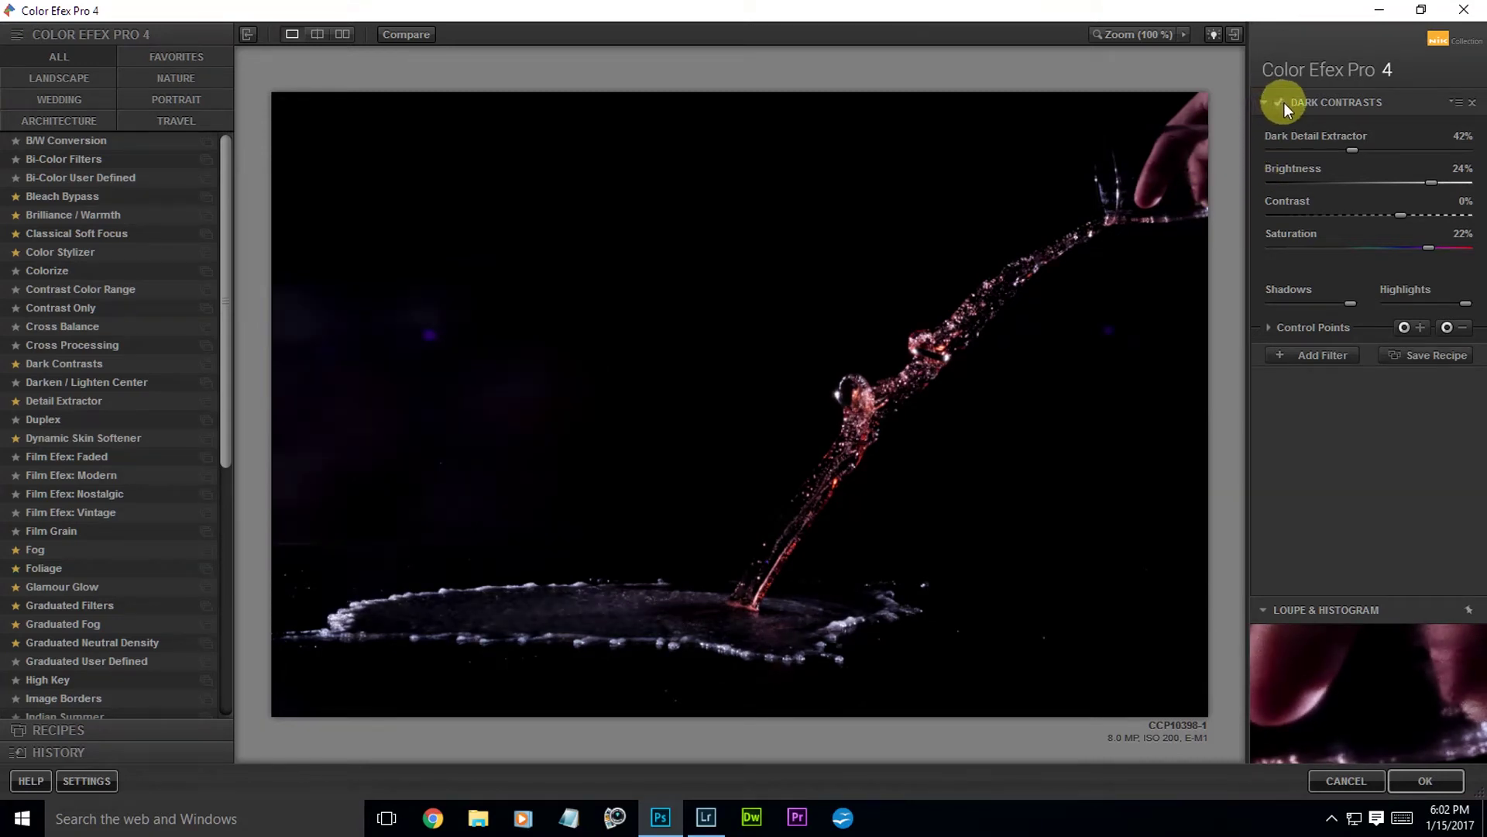
Enable Dark Contrasts at 100% opacity, compare it on and off, and apply it
left_click(1269, 327)
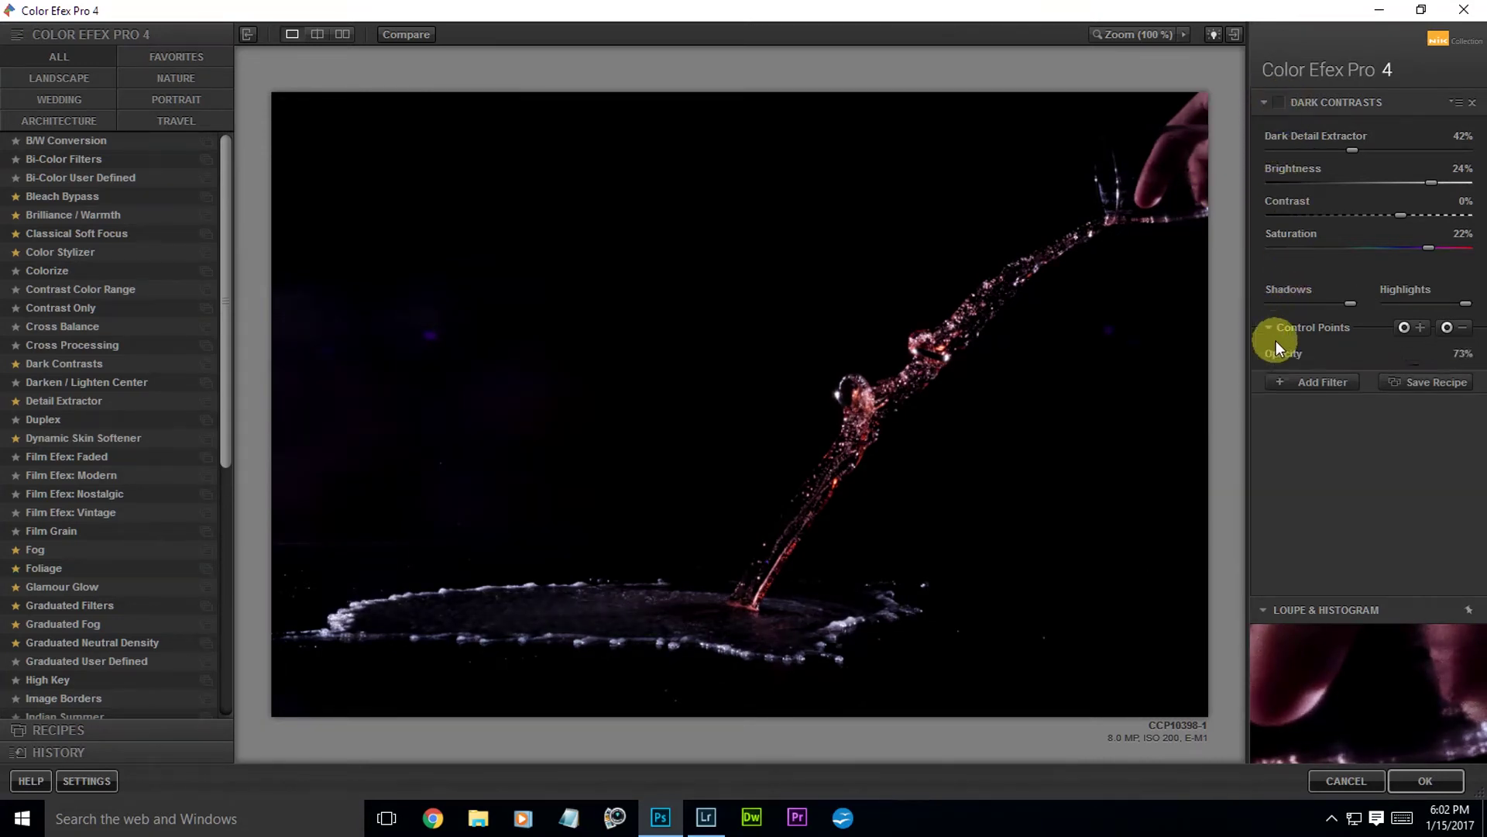
left_click_drag(1413, 368, 1483, 371)
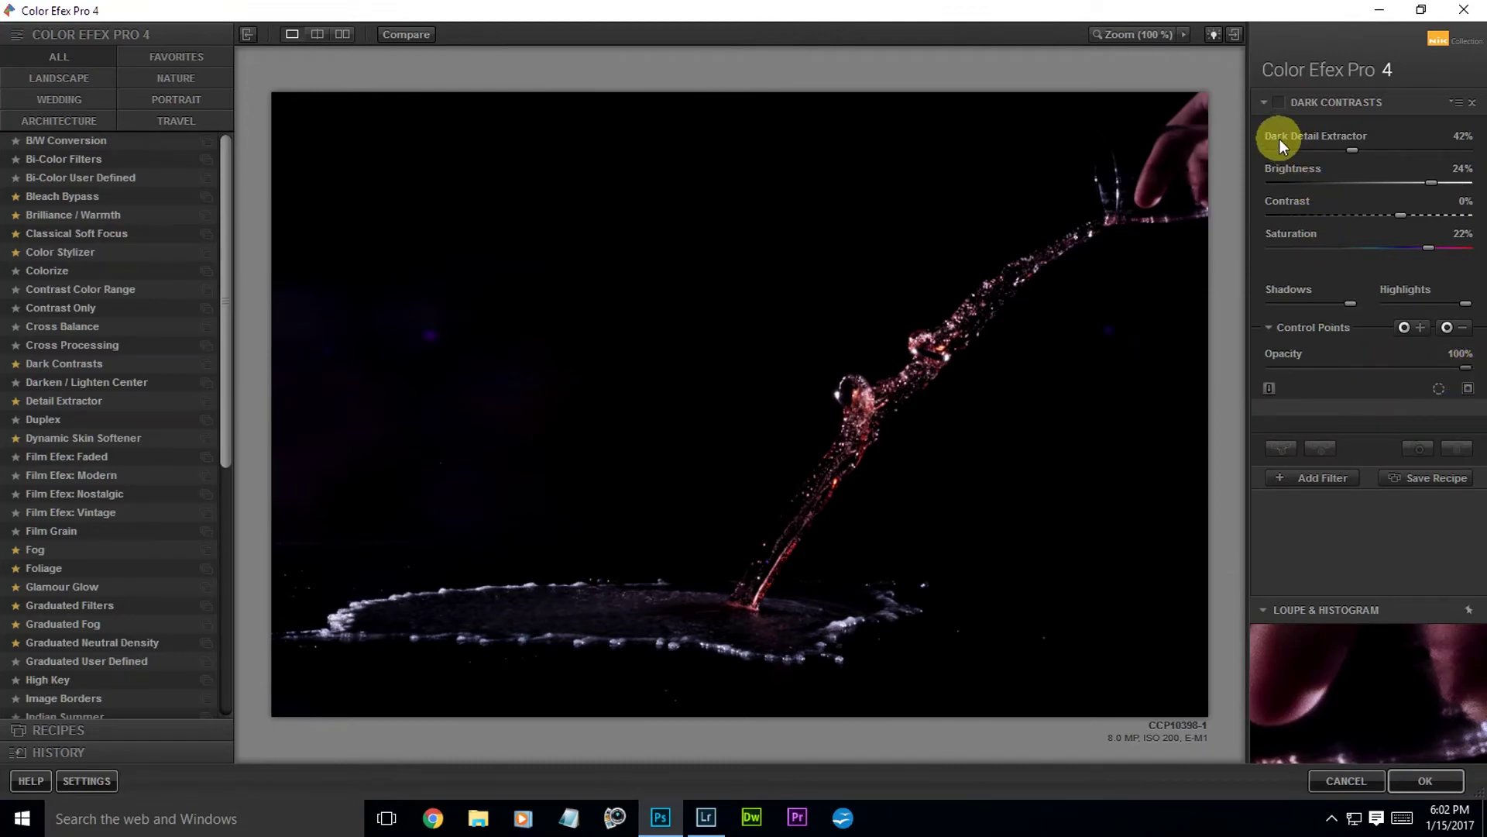
left_click(1280, 104)
left_click(1279, 103)
left_click(1278, 105)
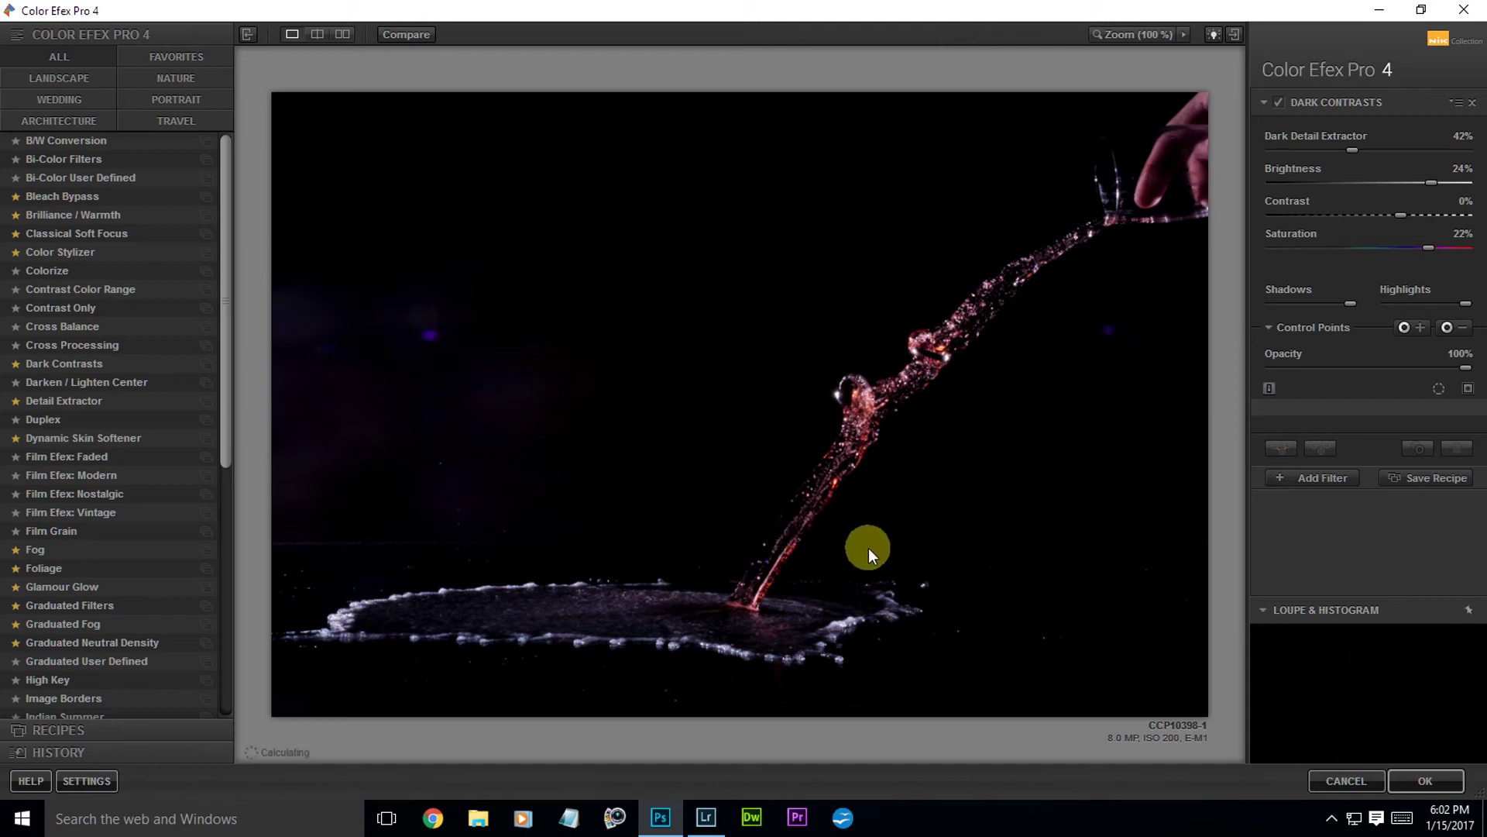
left_click(1417, 781)
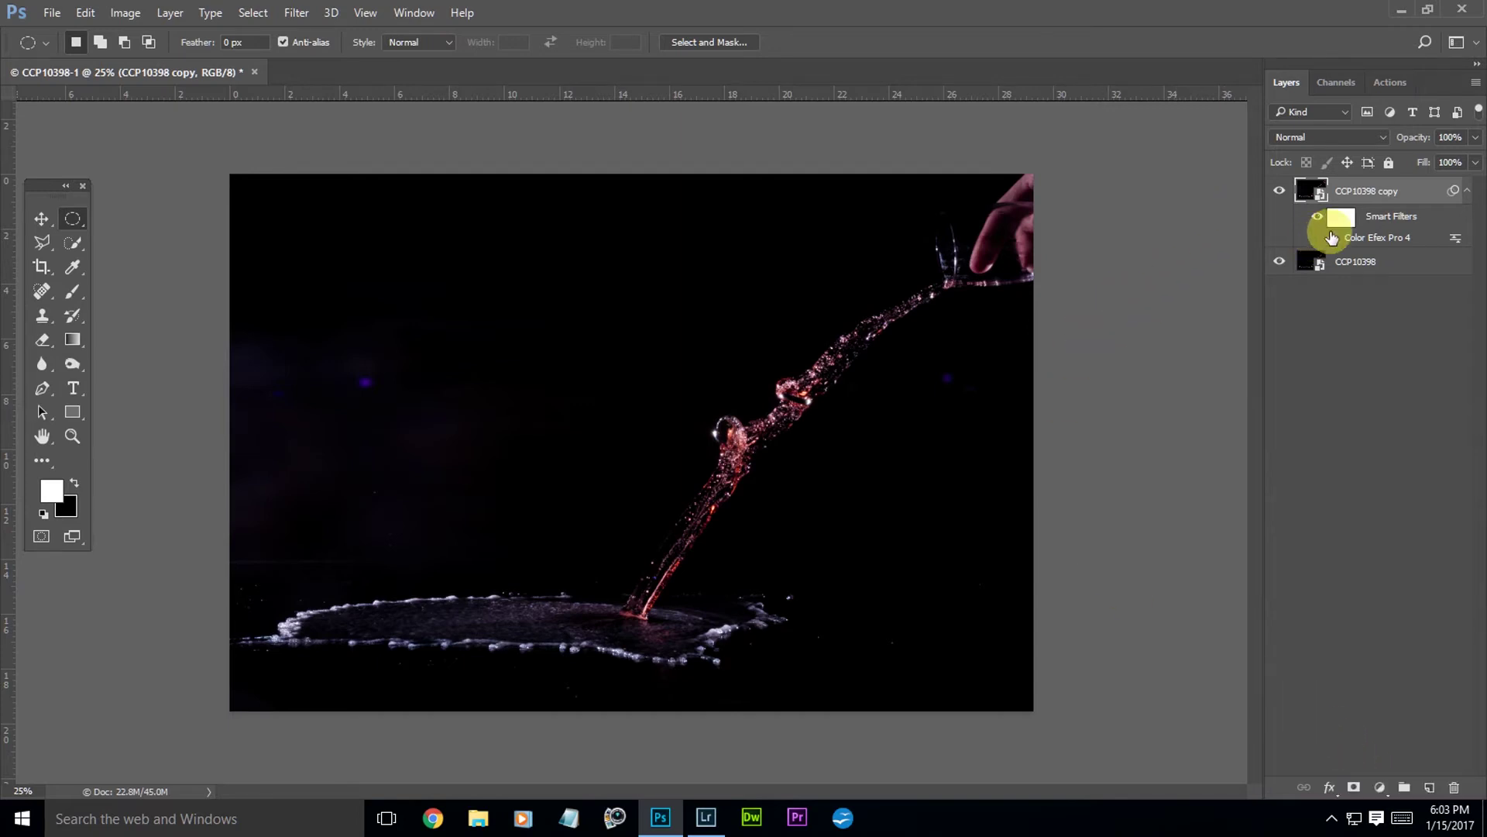
Invert the Color Efex Pro 4 smart filter mask to black with Ctrl+I
left_click(1343, 220)
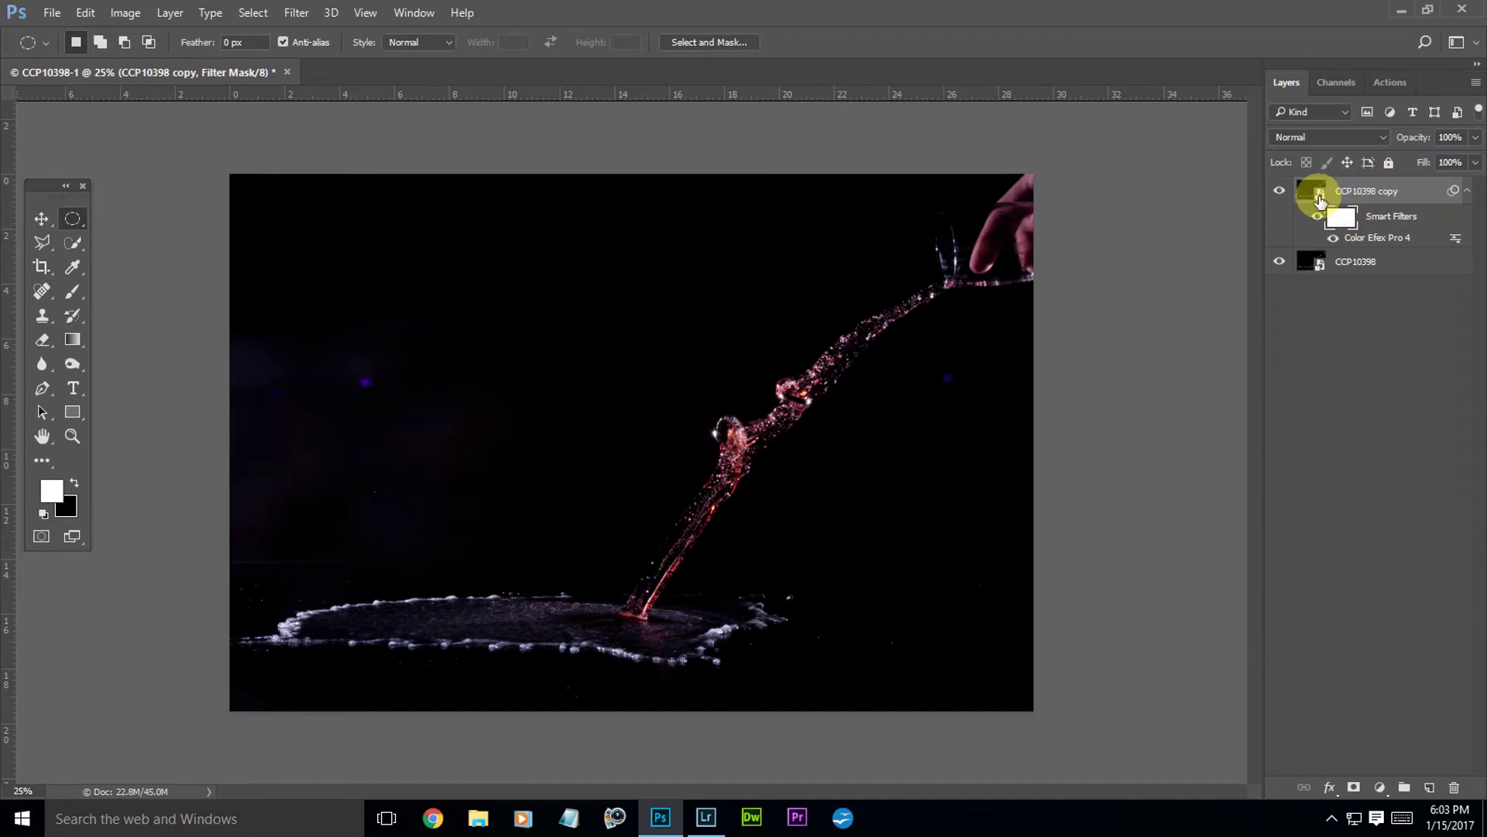
key("ctrl+i")
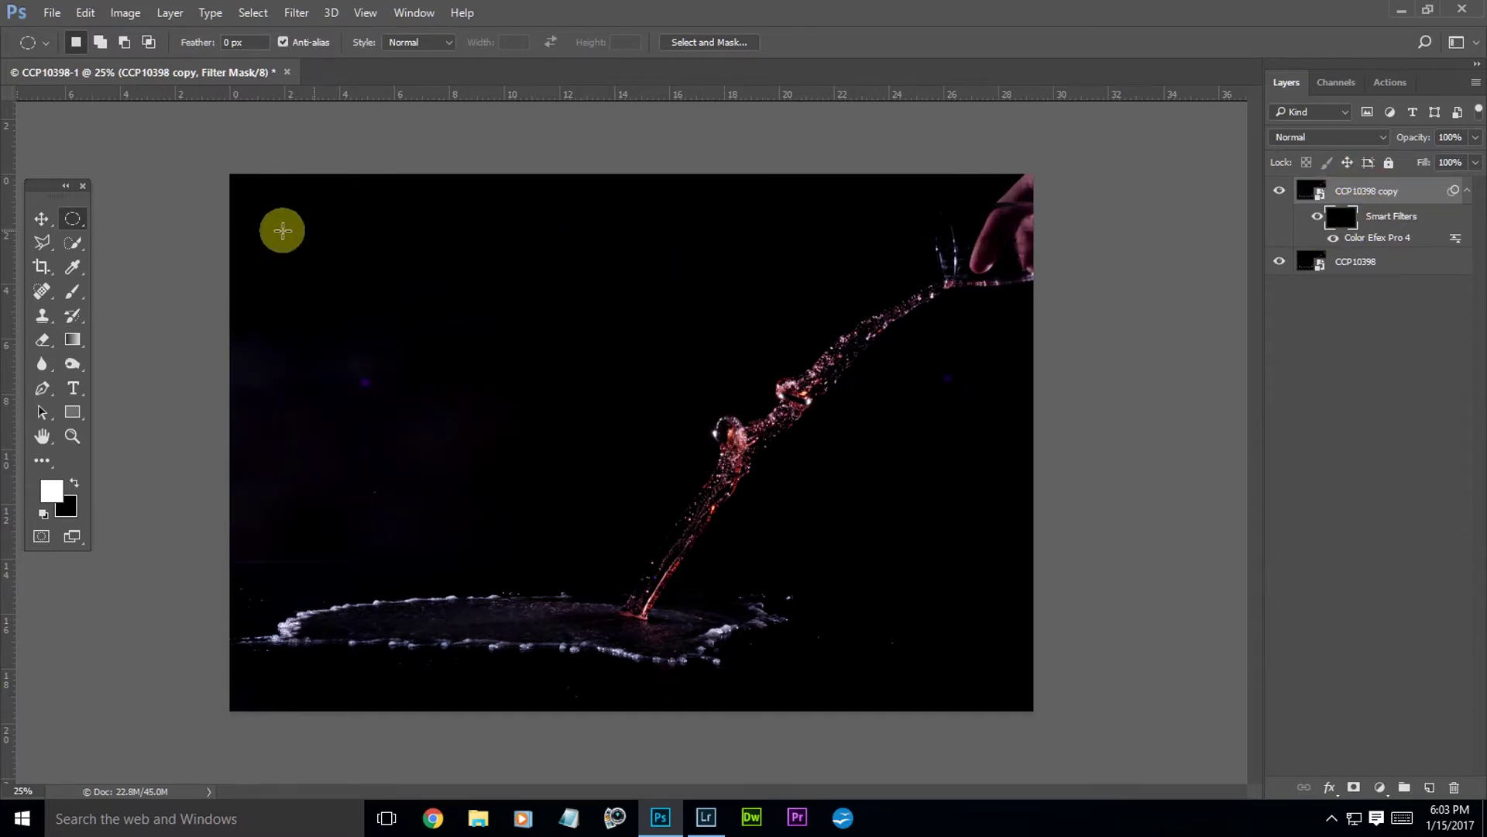
With the Brush tool, reset the brush presets to the defaults and choose the first soft round brush
left_click(73, 291)
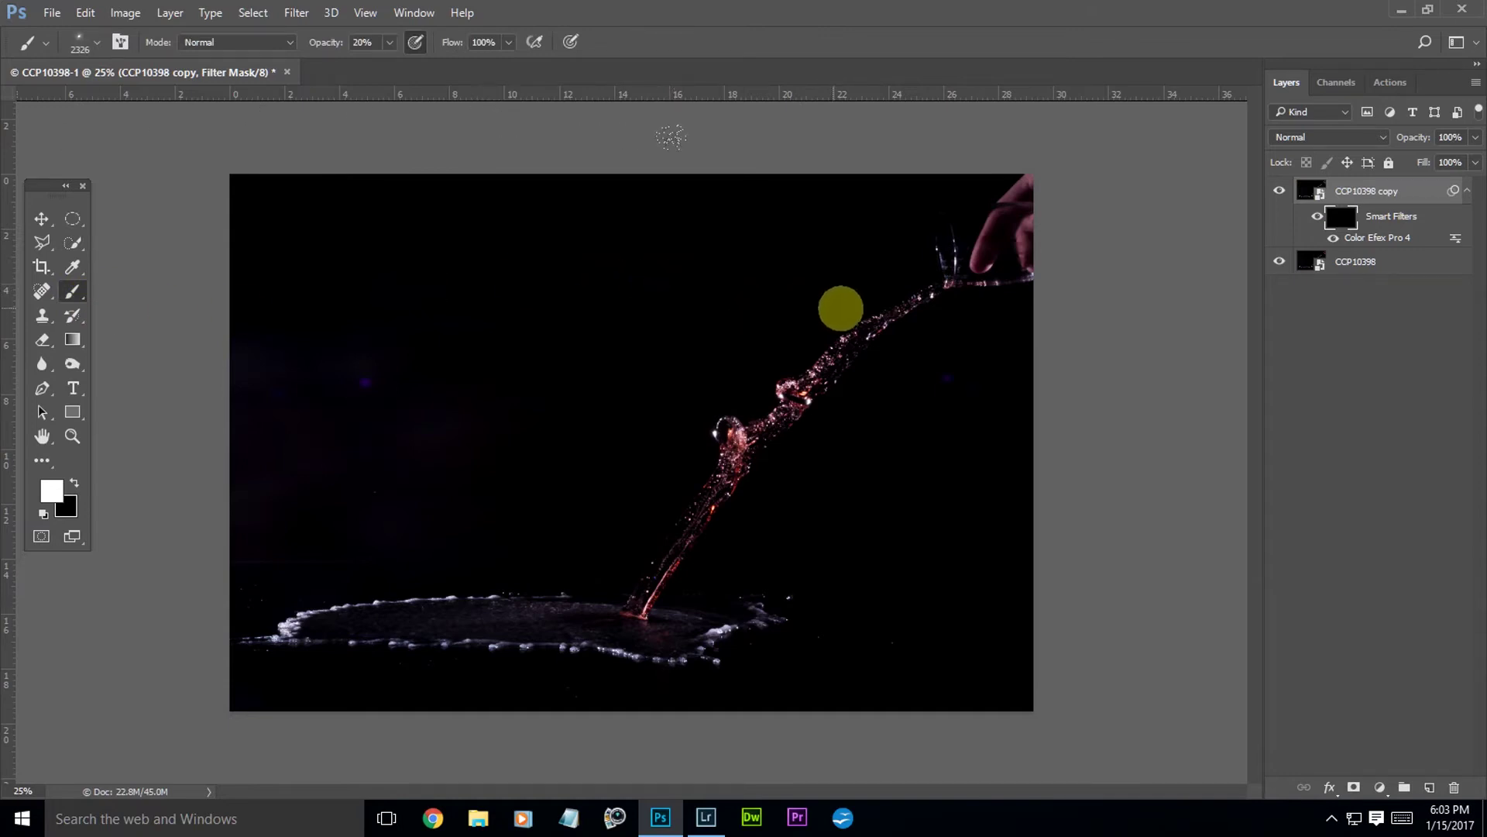
middle_click(642, 276)
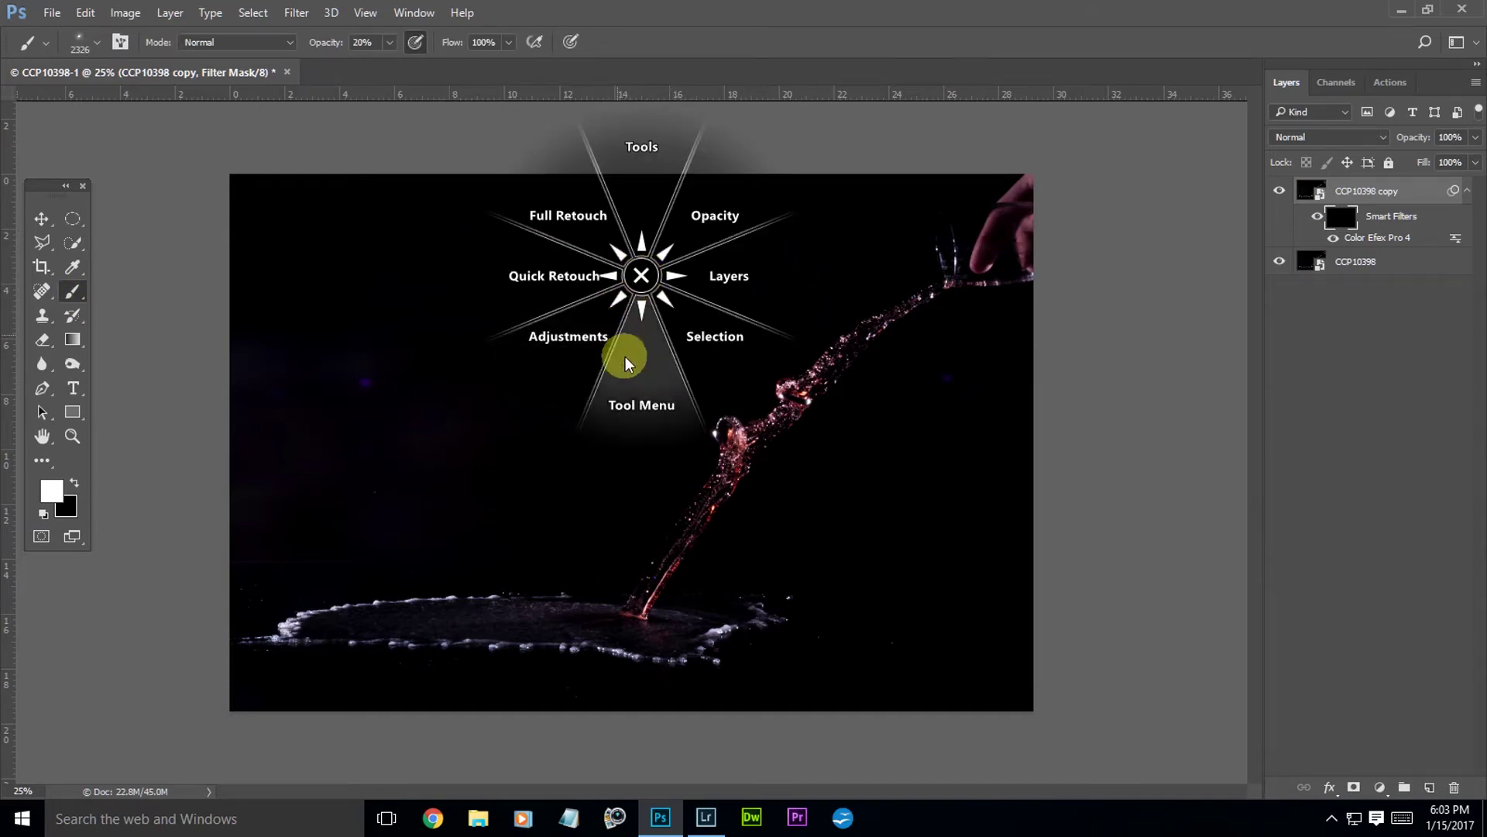
left_click(641, 383)
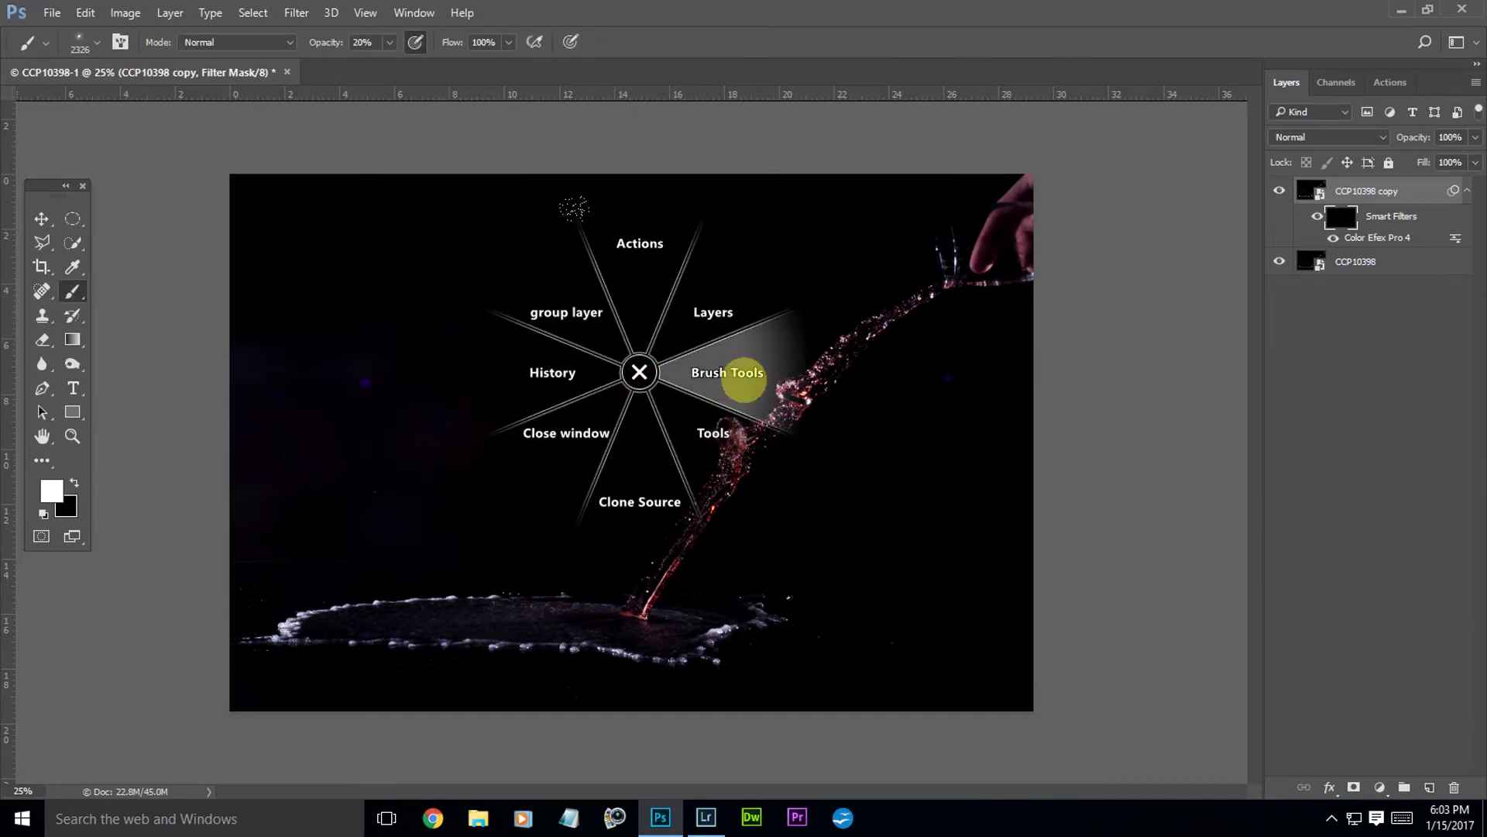
left_click(740, 375)
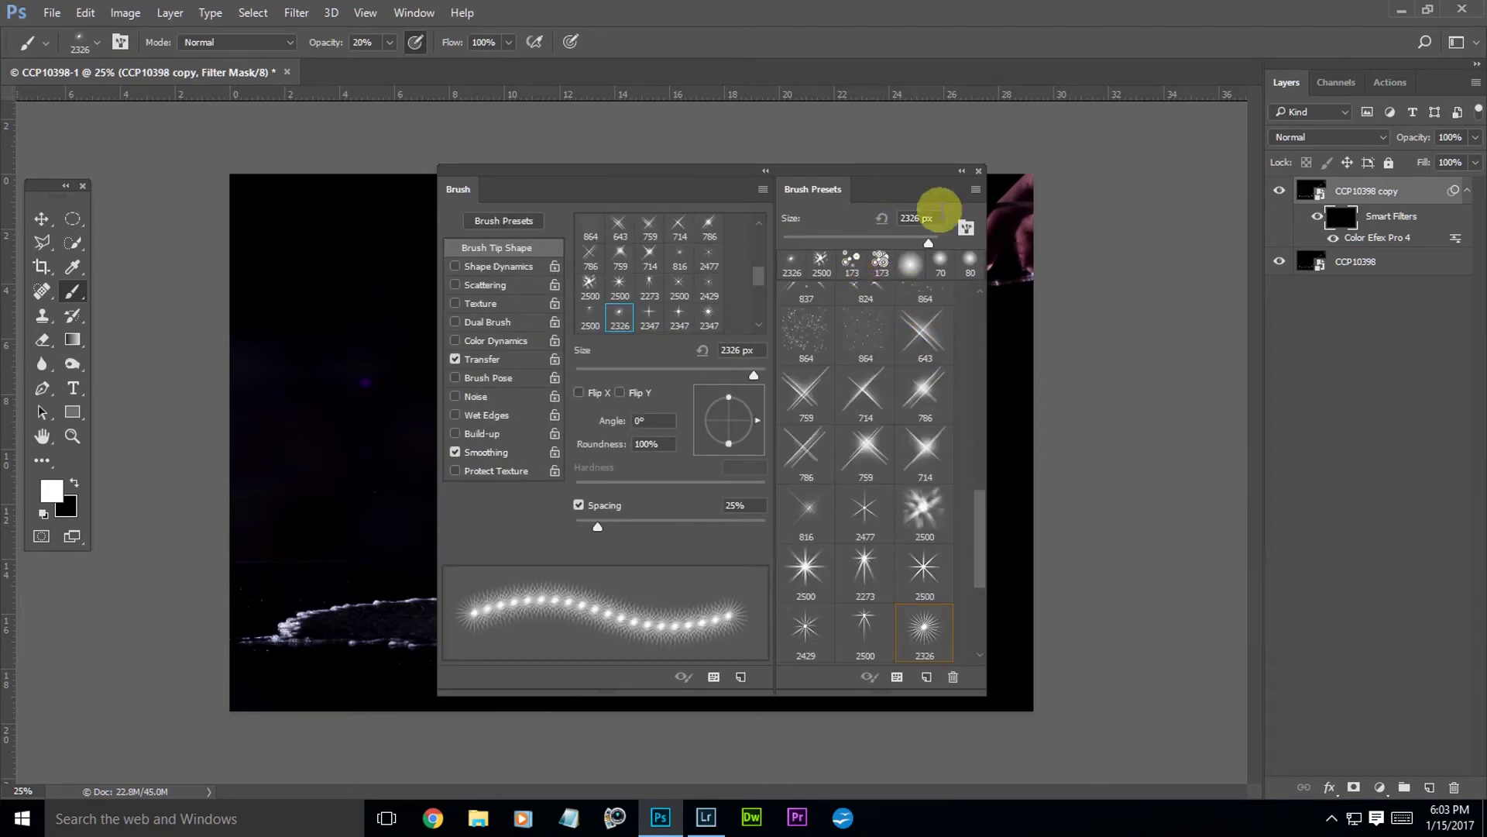
left_click(975, 190)
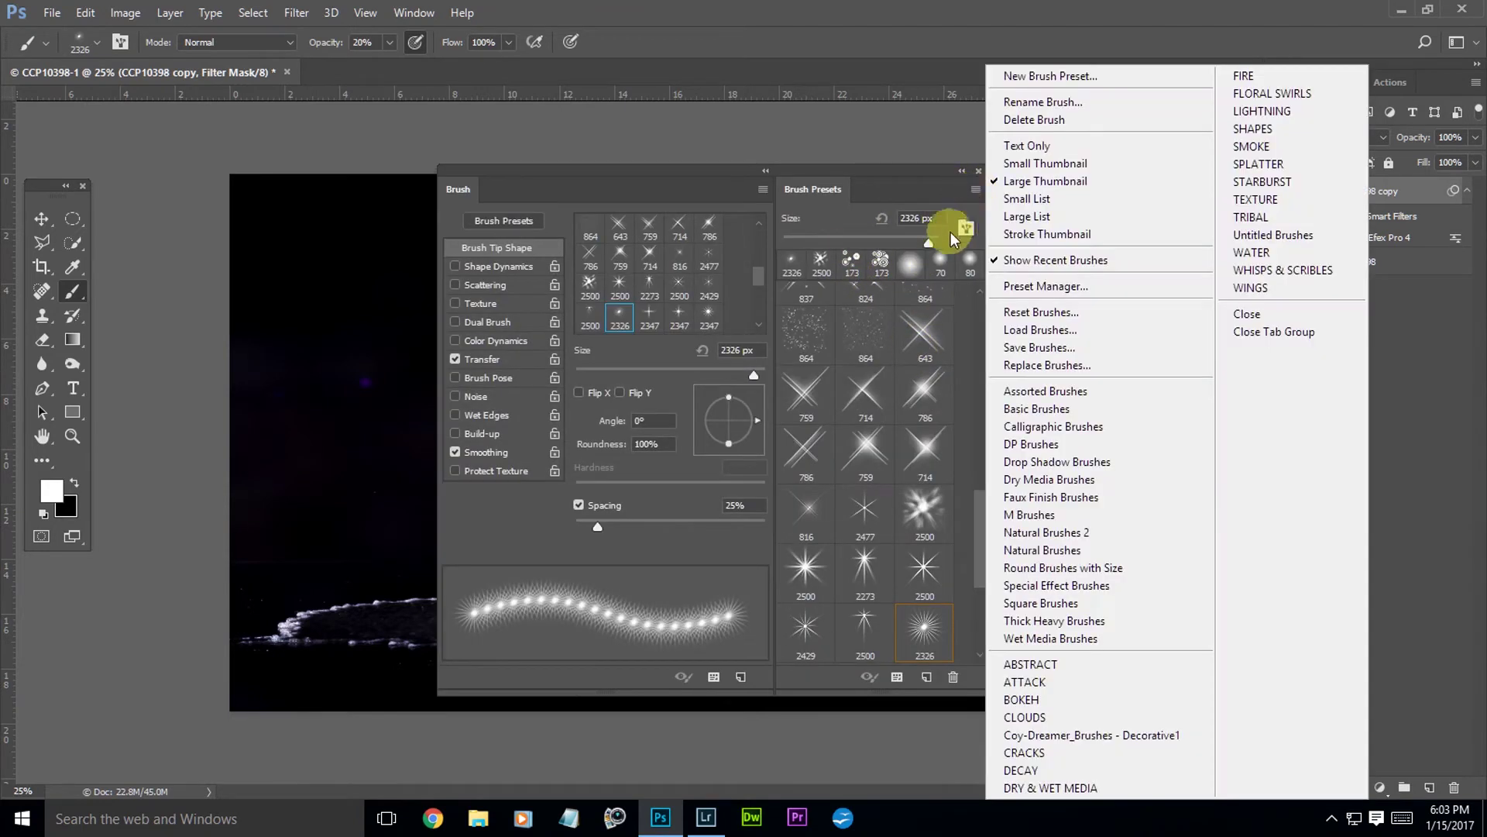
left_click(1042, 313)
left_click(670, 321)
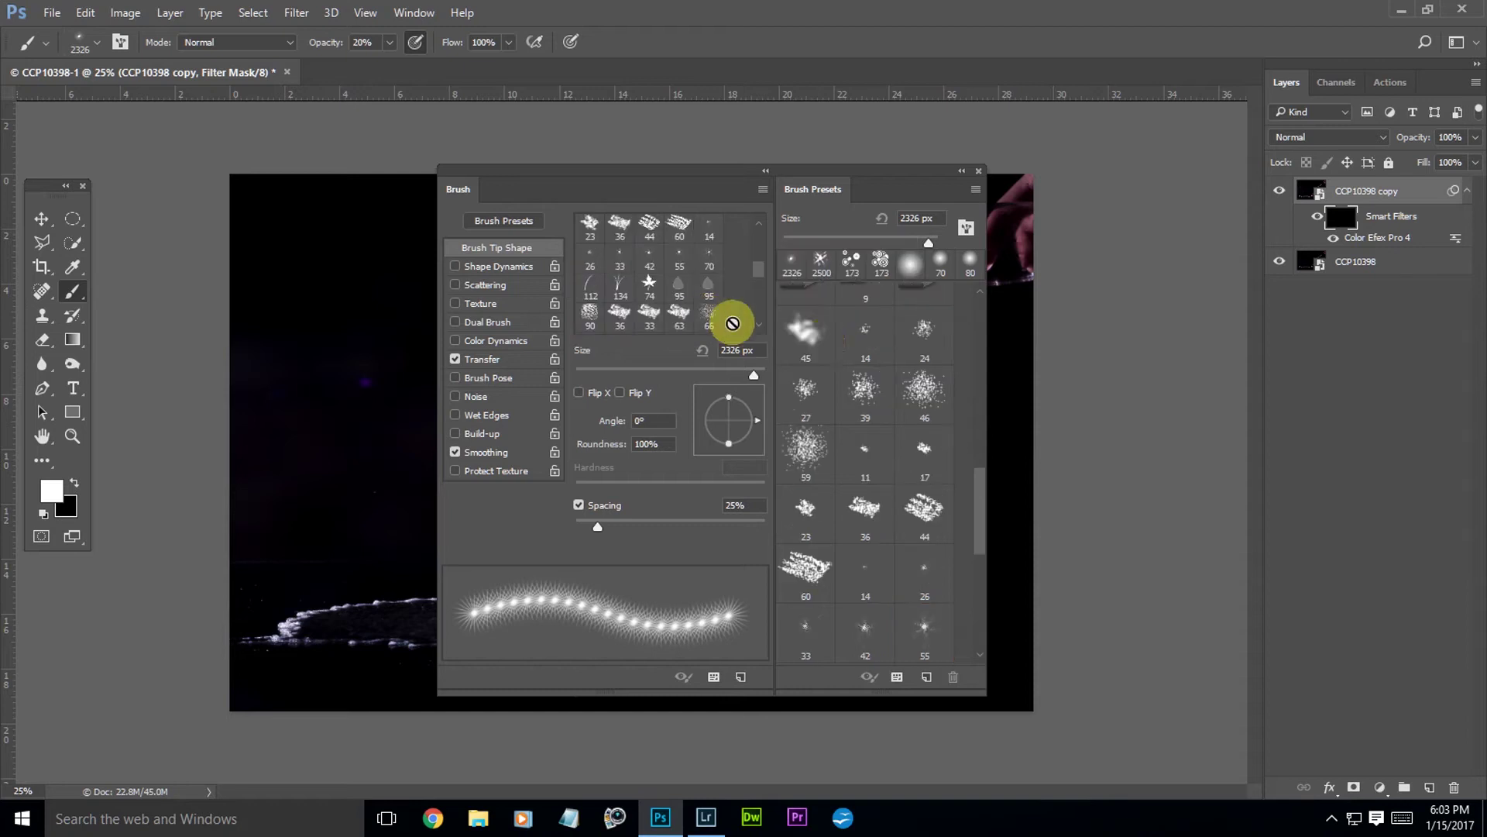
left_click_drag(978, 484, 961, 260)
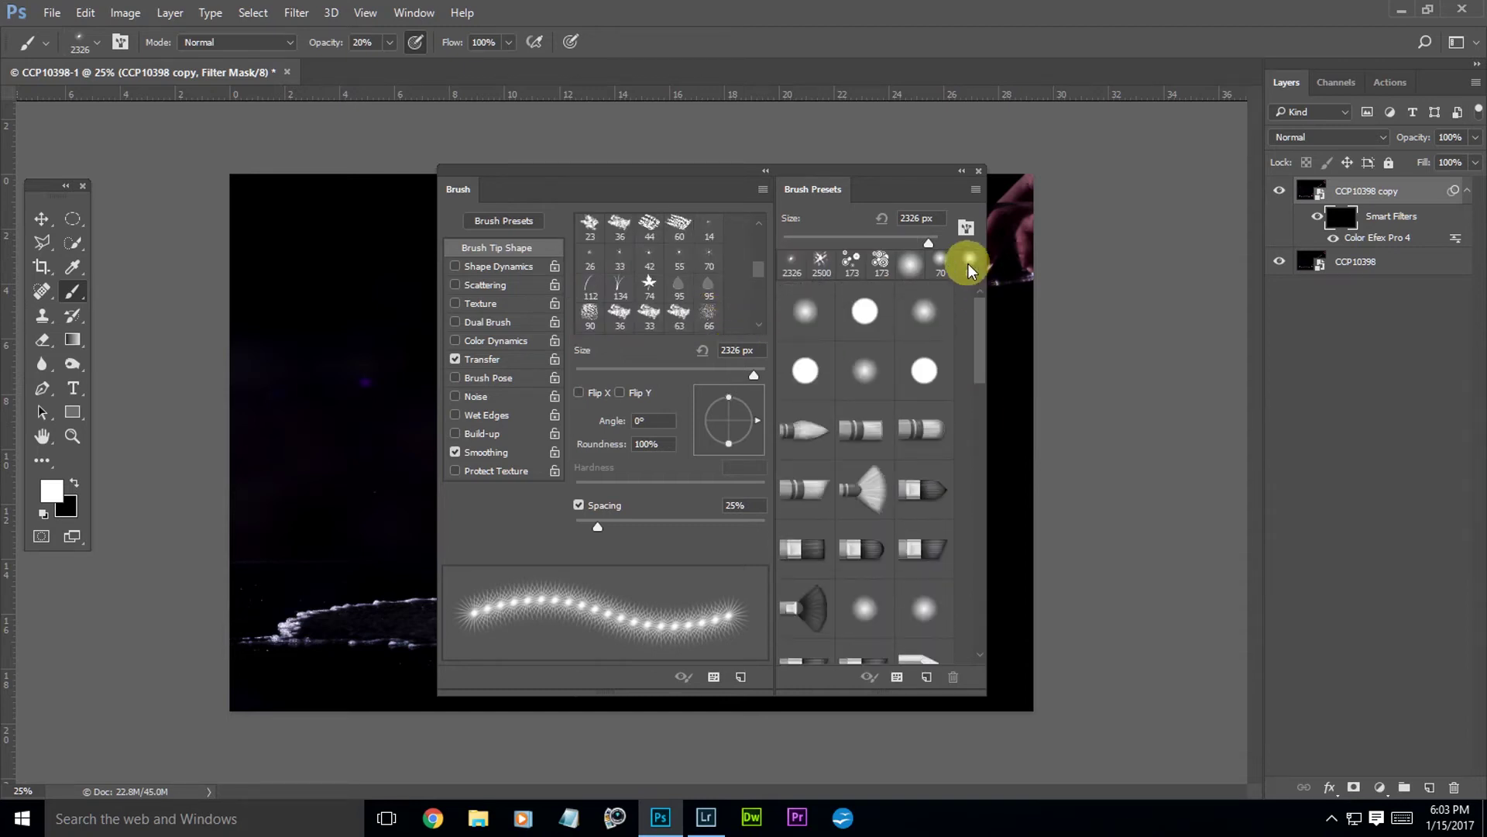
left_click(804, 311)
left_click(978, 172)
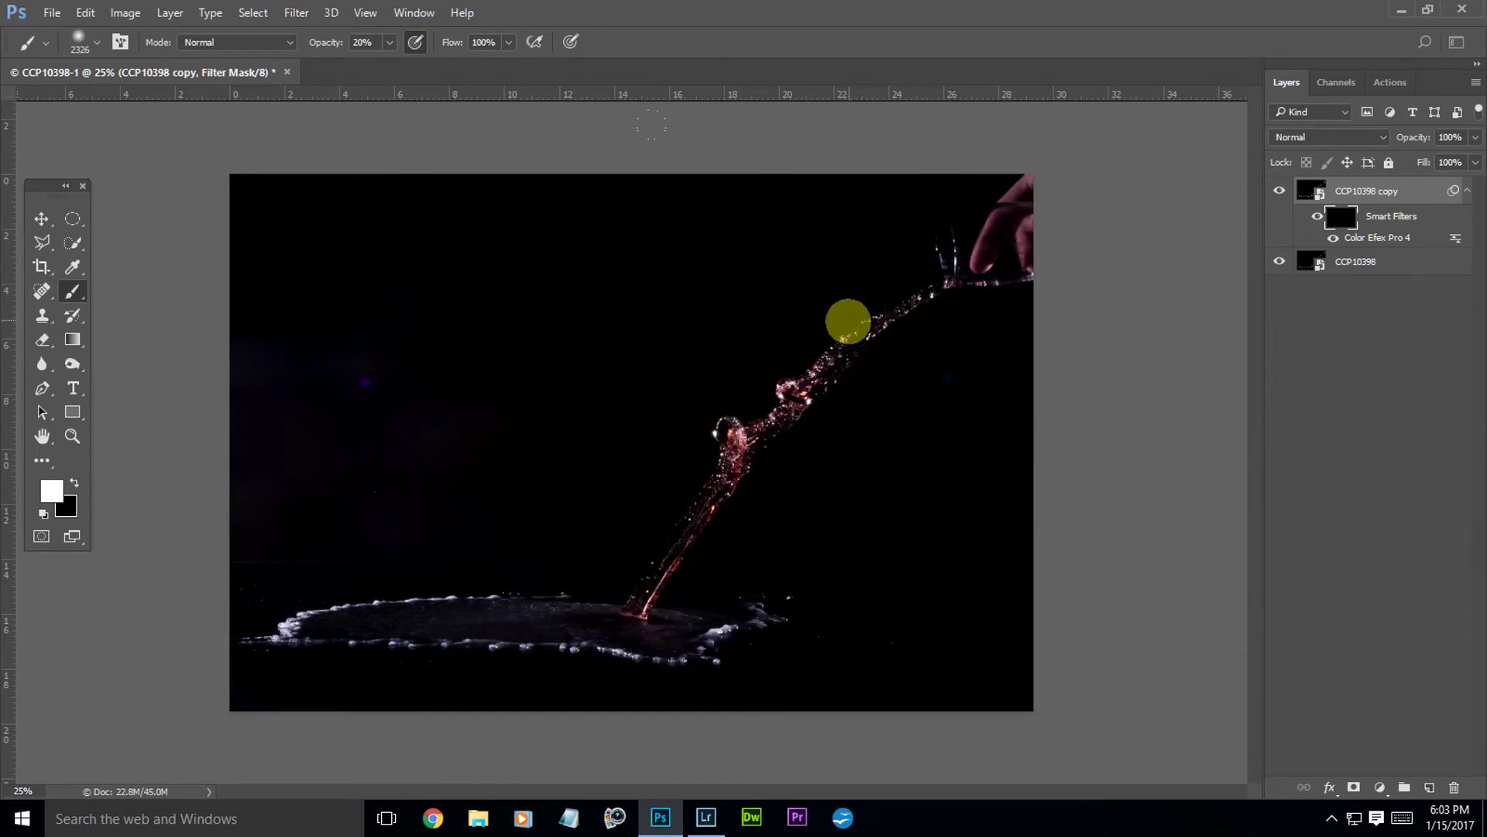
Zoom in and paint white on the filter mask along the pouring stream with a 90 px brush
scroll(844, 302, "up", 2)
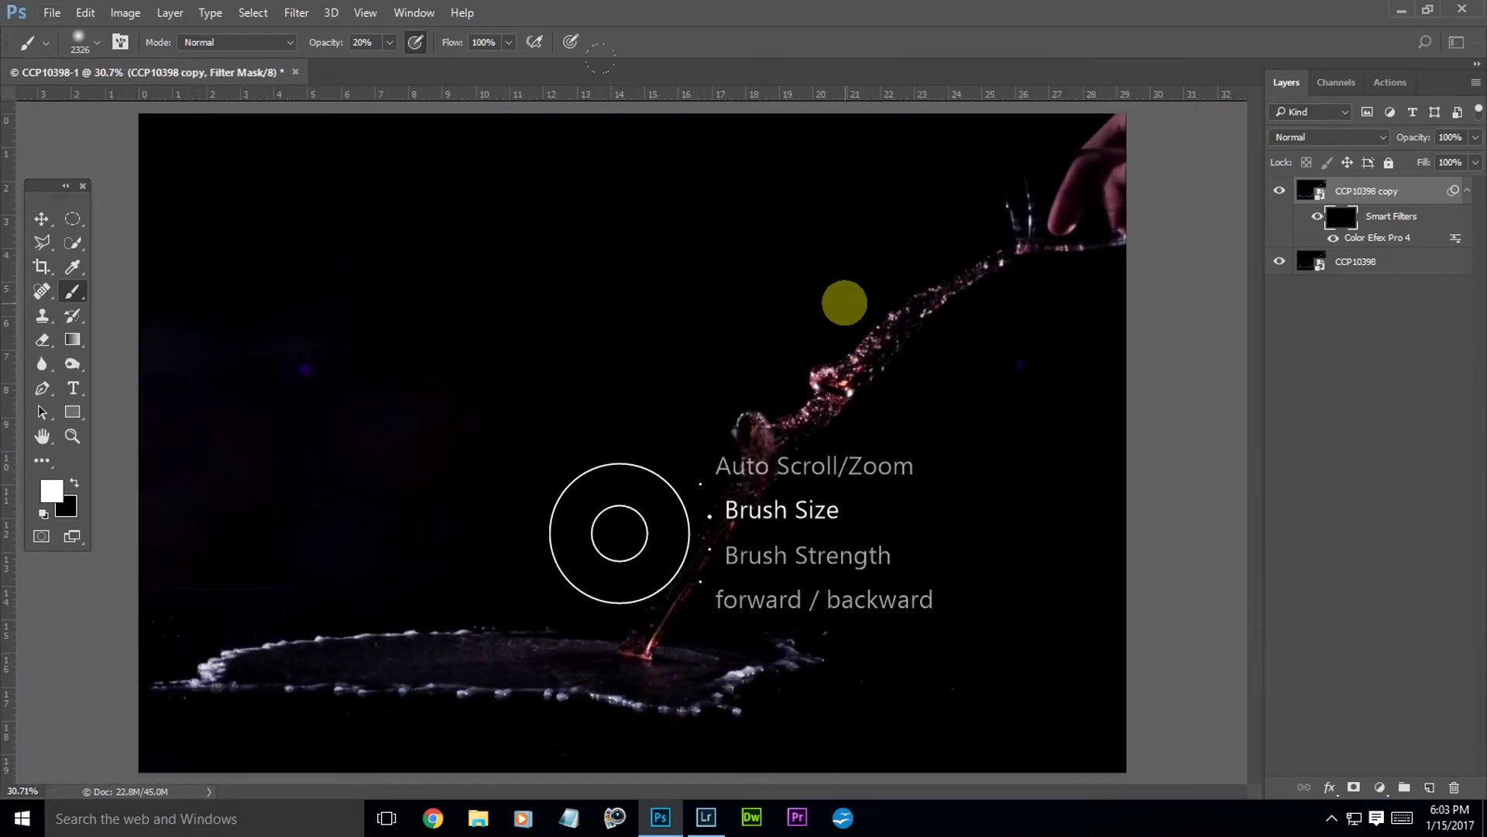
key("bracketleft")
key("bracketleft")
key("bracketleft")
key("bracketleft")
key("bracketleft")
key("bracketleft")
key("bracketleft")
key("bracketleft")
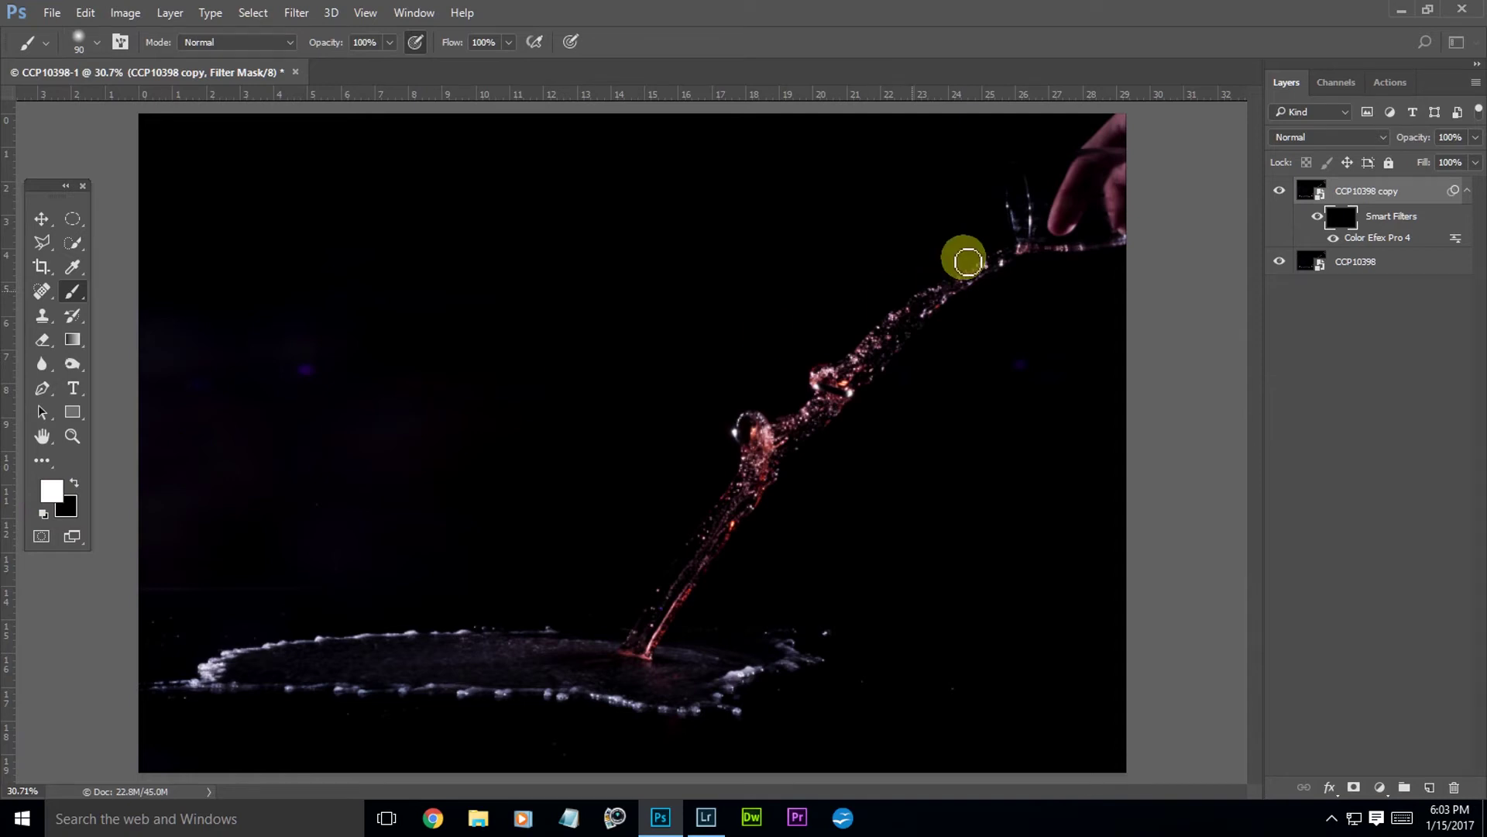
mouse_move(952, 292)
left_mouse_down()
mouse_move(842, 388)
mouse_move(889, 332)
mouse_move(828, 382)
mouse_move(844, 384)
mouse_move(838, 399)
mouse_move(887, 364)
mouse_move(791, 446)
mouse_move(751, 454)
mouse_move(762, 426)
mouse_move(753, 443)
mouse_move(744, 426)
mouse_move(753, 482)
mouse_move(728, 505)
mouse_move(742, 508)
mouse_move(633, 661)
mouse_move(653, 636)
mouse_move(571, 675)
mouse_move(264, 667)
mouse_move(374, 638)
mouse_move(228, 678)
mouse_move(420, 665)
mouse_move(358, 680)
mouse_move(430, 646)
mouse_move(558, 652)
mouse_move(556, 677)
mouse_move(686, 694)
mouse_move(692, 674)
mouse_move(611, 669)
mouse_move(577, 643)
mouse_move(721, 643)
mouse_move(785, 667)
mouse_move(750, 650)
mouse_move(718, 695)
mouse_move(536, 670)
mouse_move(214, 683)
mouse_move(359, 652)
mouse_move(656, 657)
mouse_move(689, 588)
mouse_move(637, 644)
mouse_move(832, 374)
mouse_move(975, 261)
mouse_move(1005, 265)
mouse_move(807, 380)
mouse_move(790, 429)
mouse_move(743, 479)
mouse_move(751, 429)
left_mouse_up()
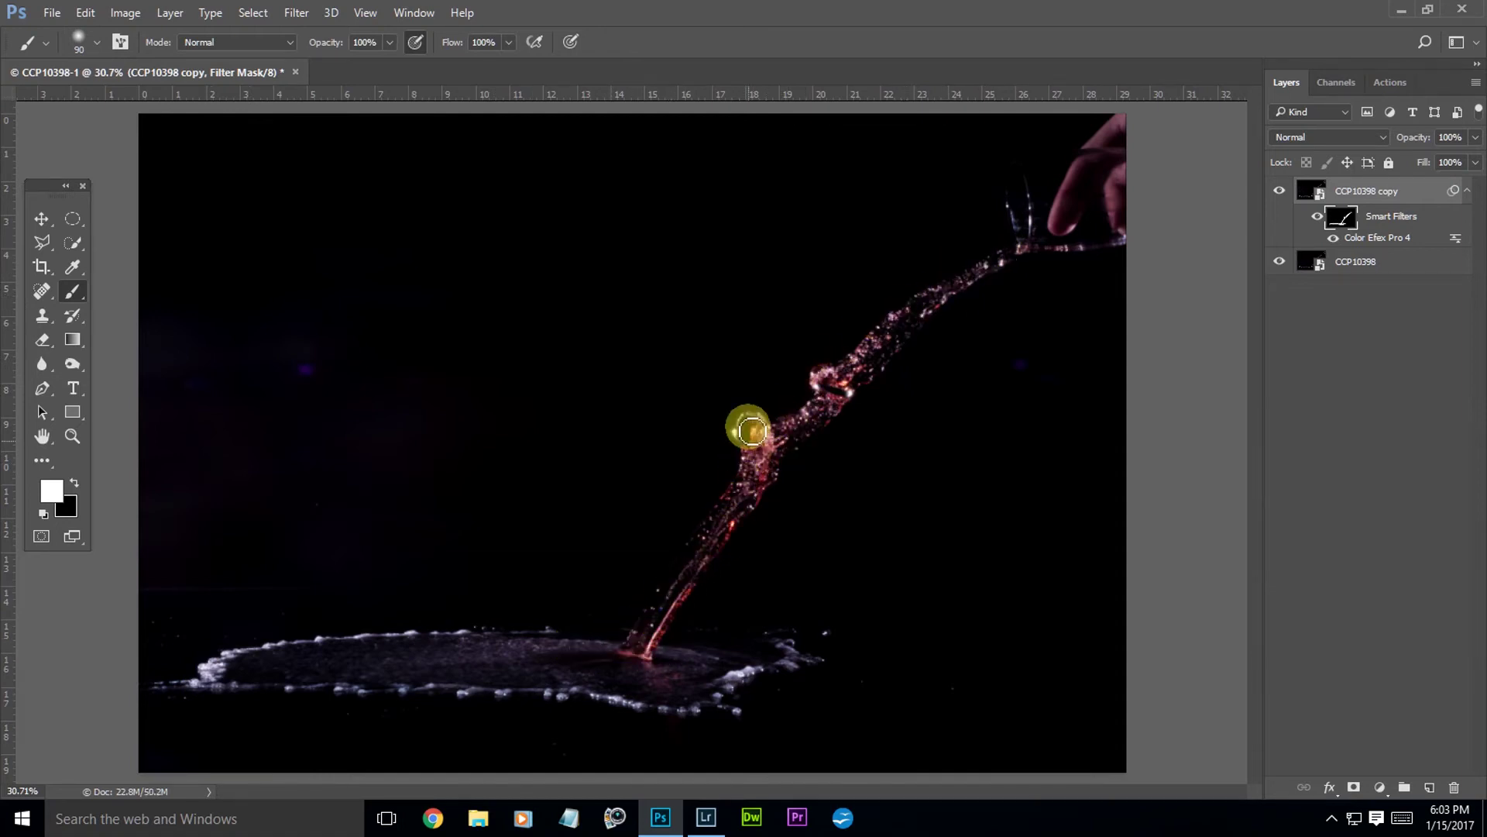
key("F1")
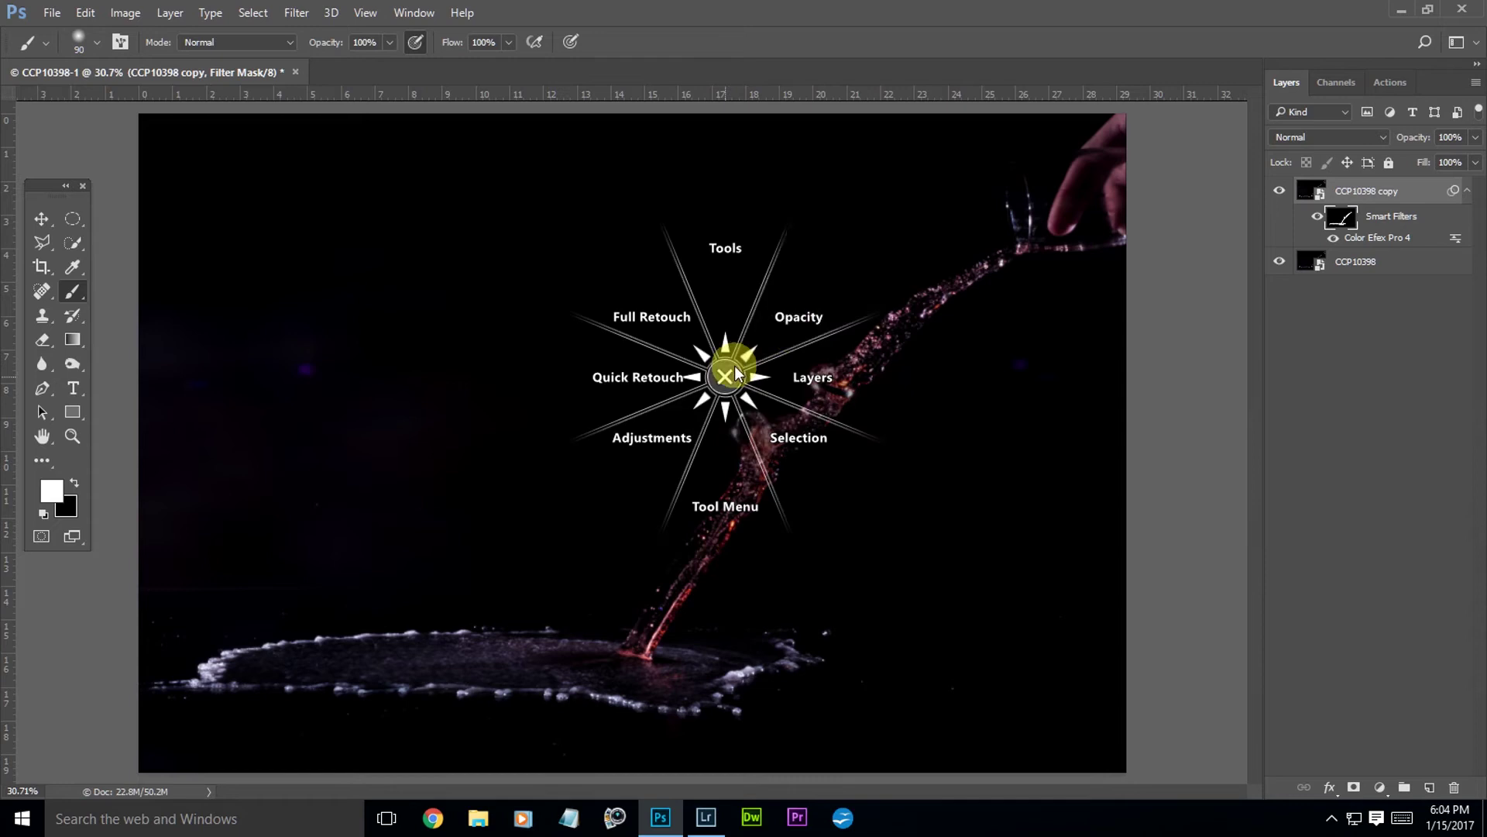
Create a new empty layer named clean
left_click(820, 379)
left_click(919, 391)
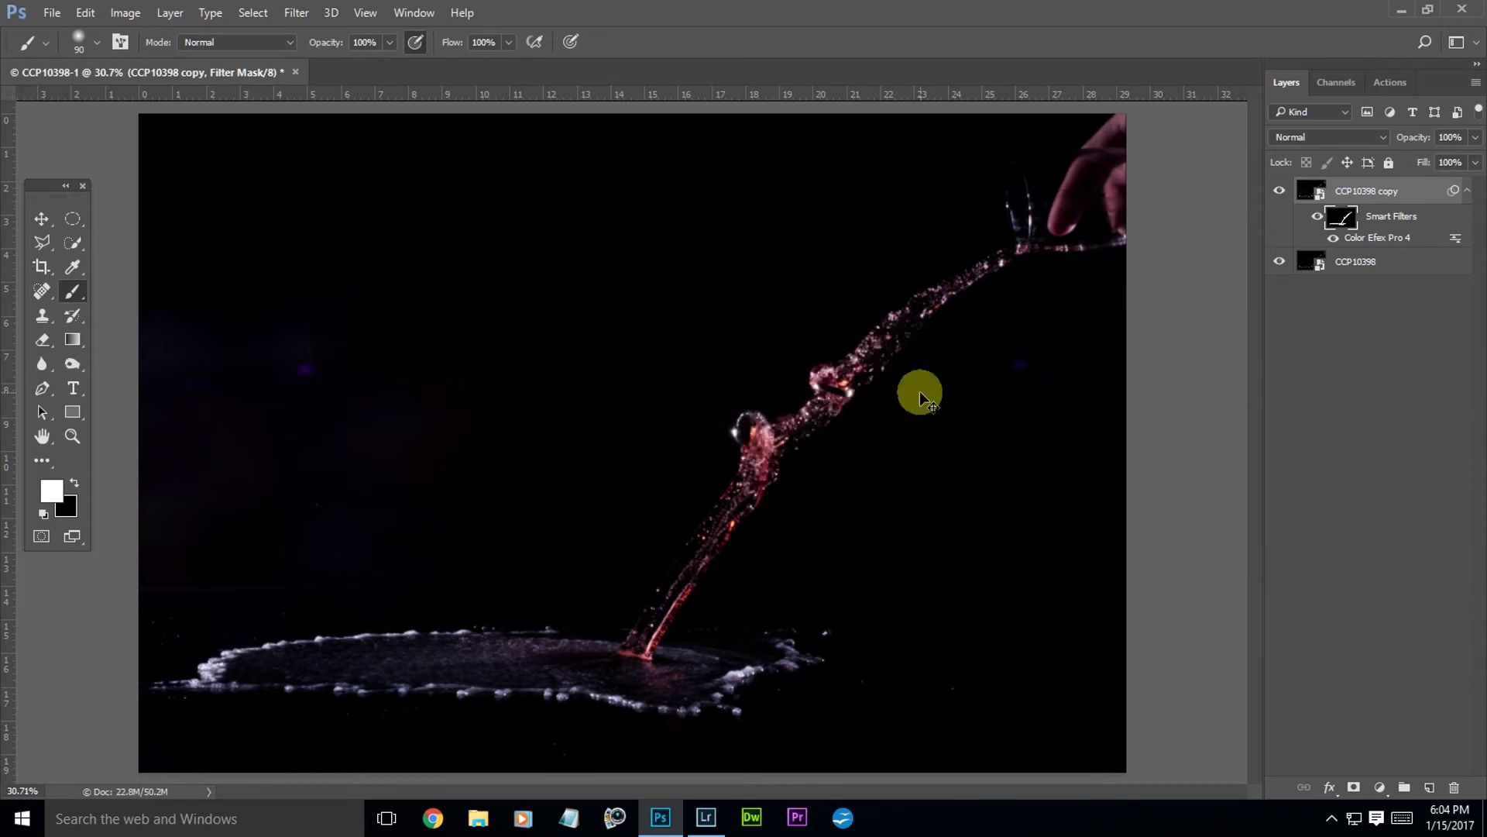
type("clean")
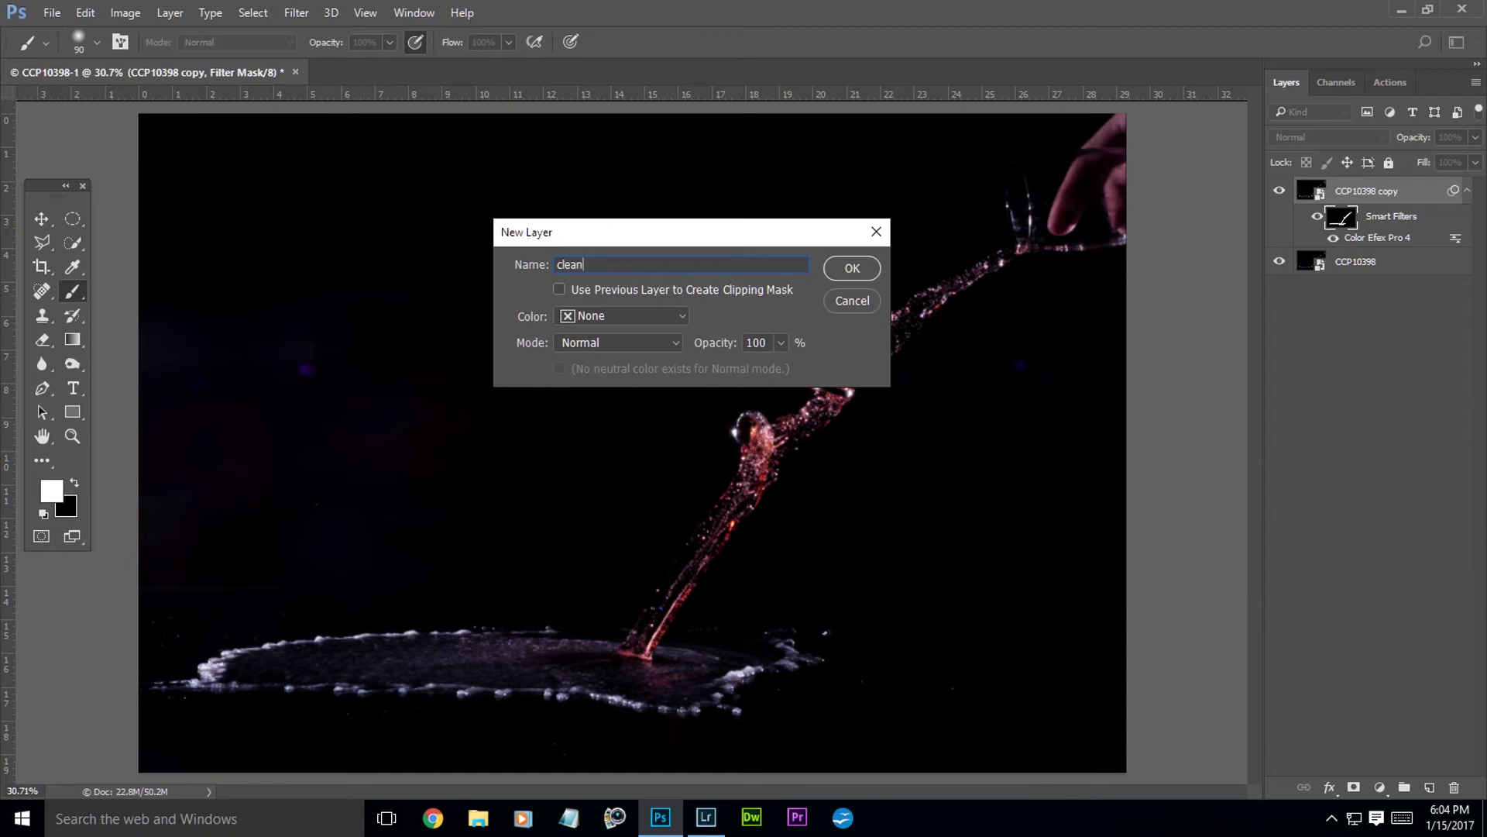
key("Return")
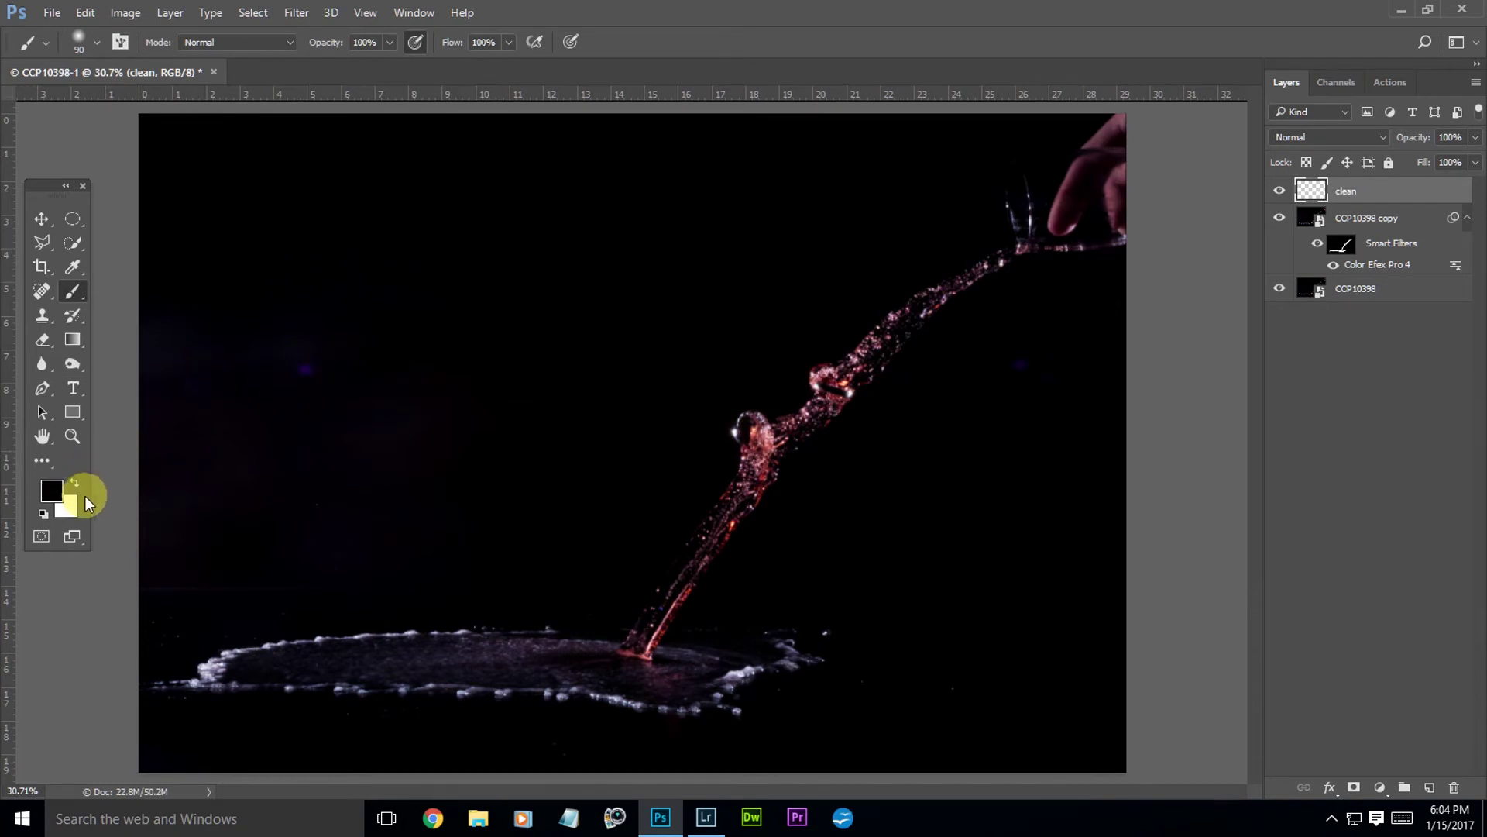
Paint black on the clean layer over the purple spot, upper-left haze and dark background
left_click(62, 493)
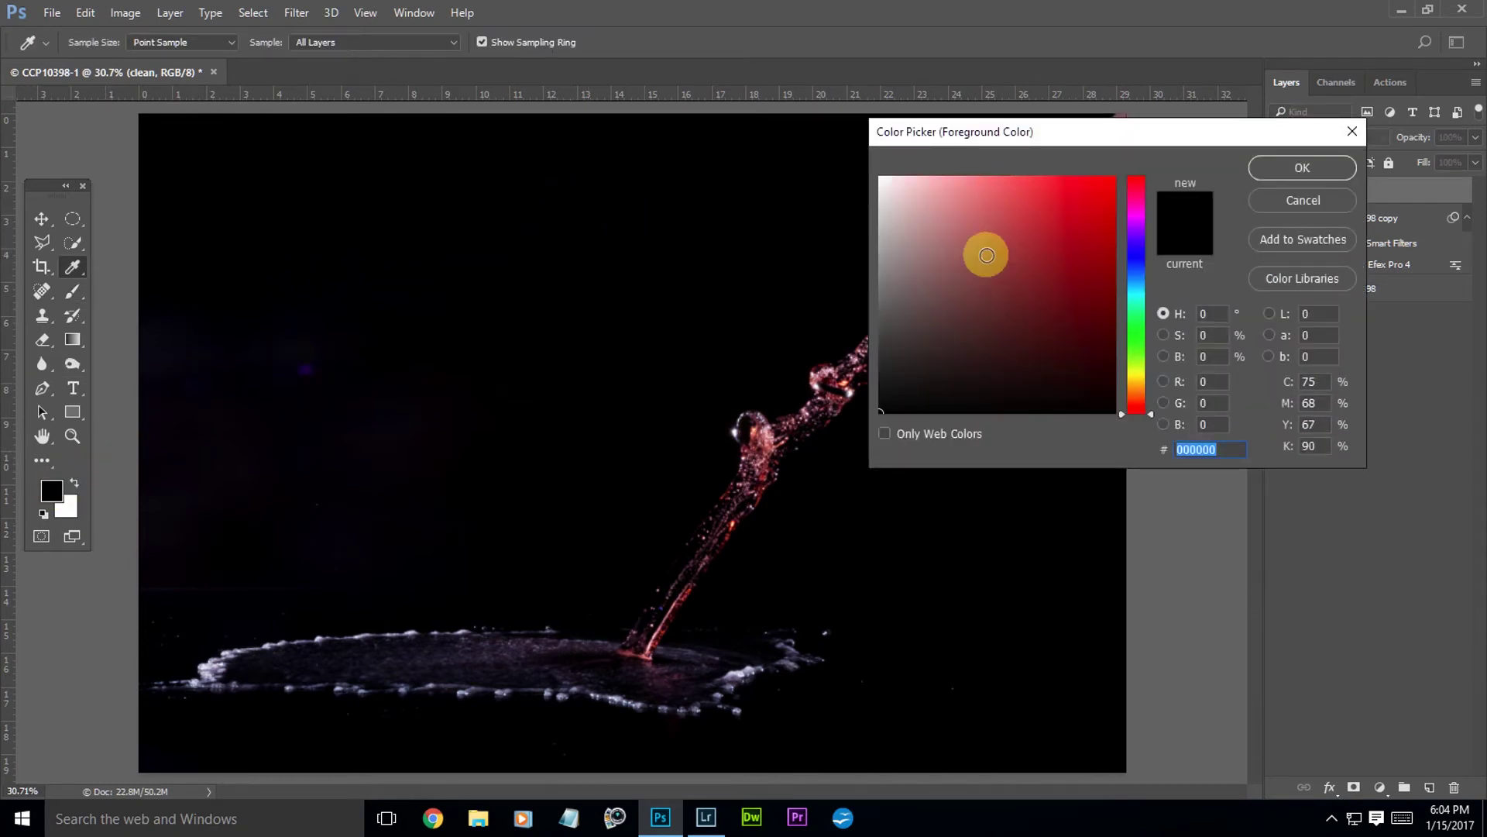
left_click(1305, 200)
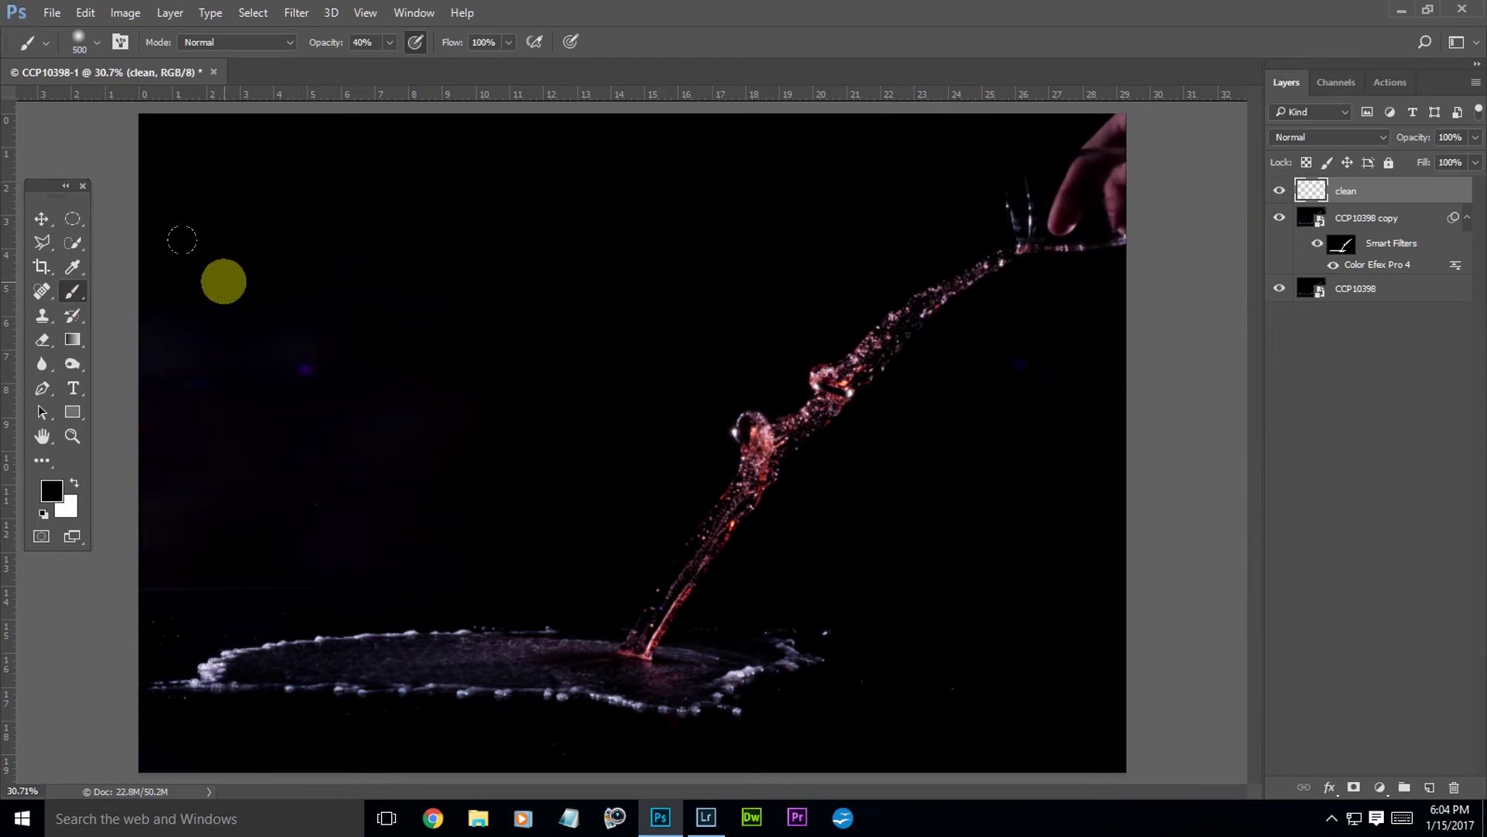
mouse_move(182, 239)
left_mouse_down()
mouse_move(218, 311)
mouse_move(289, 322)
mouse_move(267, 374)
mouse_move(141, 444)
mouse_move(139, 467)
mouse_move(219, 424)
mouse_move(183, 447)
mouse_move(204, 415)
mouse_move(106, 332)
mouse_move(121, 308)
mouse_move(417, 305)
mouse_move(415, 346)
mouse_move(355, 373)
mouse_move(432, 378)
mouse_move(391, 402)
mouse_move(414, 438)
mouse_move(392, 469)
mouse_move(294, 498)
mouse_move(163, 492)
mouse_move(264, 475)
mouse_move(224, 474)
mouse_move(71, 513)
mouse_move(485, 277)
mouse_move(458, 301)
mouse_move(946, 347)
mouse_move(1012, 316)
mouse_move(950, 417)
mouse_move(1004, 430)
mouse_move(1018, 474)
mouse_move(1055, 415)
mouse_move(972, 449)
mouse_move(993, 377)
mouse_move(981, 424)
mouse_move(1055, 383)
mouse_move(926, 430)
mouse_move(653, 408)
mouse_move(963, 492)
mouse_move(1031, 596)
mouse_move(1038, 586)
mouse_move(1041, 612)
mouse_move(989, 563)
mouse_move(938, 598)
mouse_move(887, 543)
mouse_move(899, 626)
mouse_move(933, 603)
mouse_move(933, 658)
mouse_move(920, 574)
mouse_move(880, 560)
left_mouse_up()
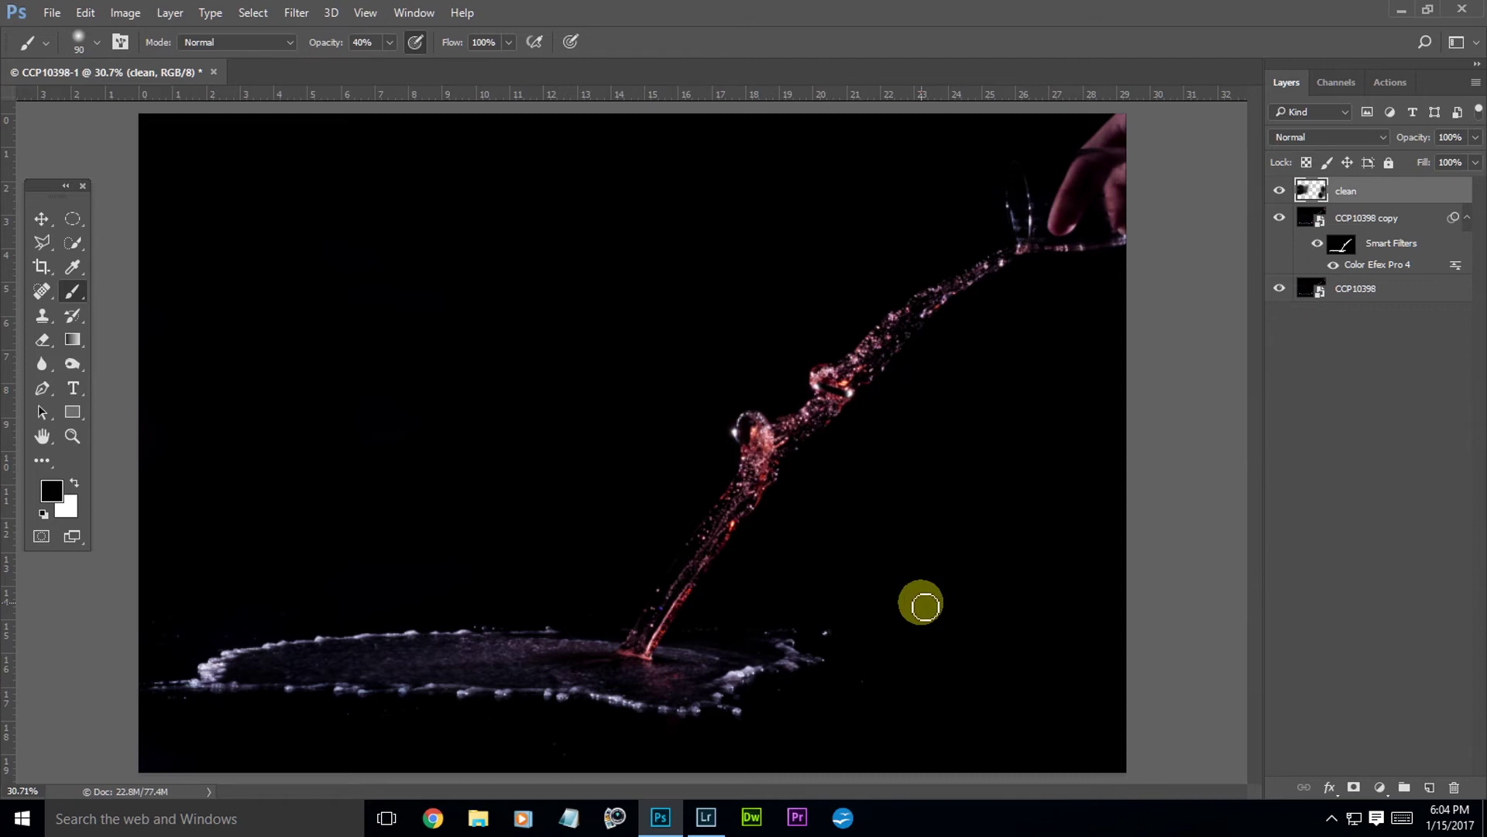
mouse_move(924, 606)
left_mouse_down()
mouse_move(454, 499)
mouse_move(565, 774)
mouse_move(564, 749)
mouse_move(552, 771)
mouse_move(501, 731)
mouse_move(480, 740)
mouse_move(494, 725)
mouse_move(474, 757)
mouse_move(560, 752)
mouse_move(568, 773)
mouse_move(558, 736)
mouse_move(571, 784)
mouse_move(611, 762)
mouse_move(470, 771)
mouse_move(397, 738)
mouse_move(276, 757)
mouse_move(313, 735)
mouse_move(261, 746)
mouse_move(312, 736)
mouse_move(244, 727)
mouse_move(160, 617)
mouse_move(306, 737)
mouse_move(285, 721)
mouse_move(271, 741)
mouse_move(322, 743)
mouse_move(296, 725)
mouse_move(231, 779)
mouse_move(576, 774)
left_mouse_up()
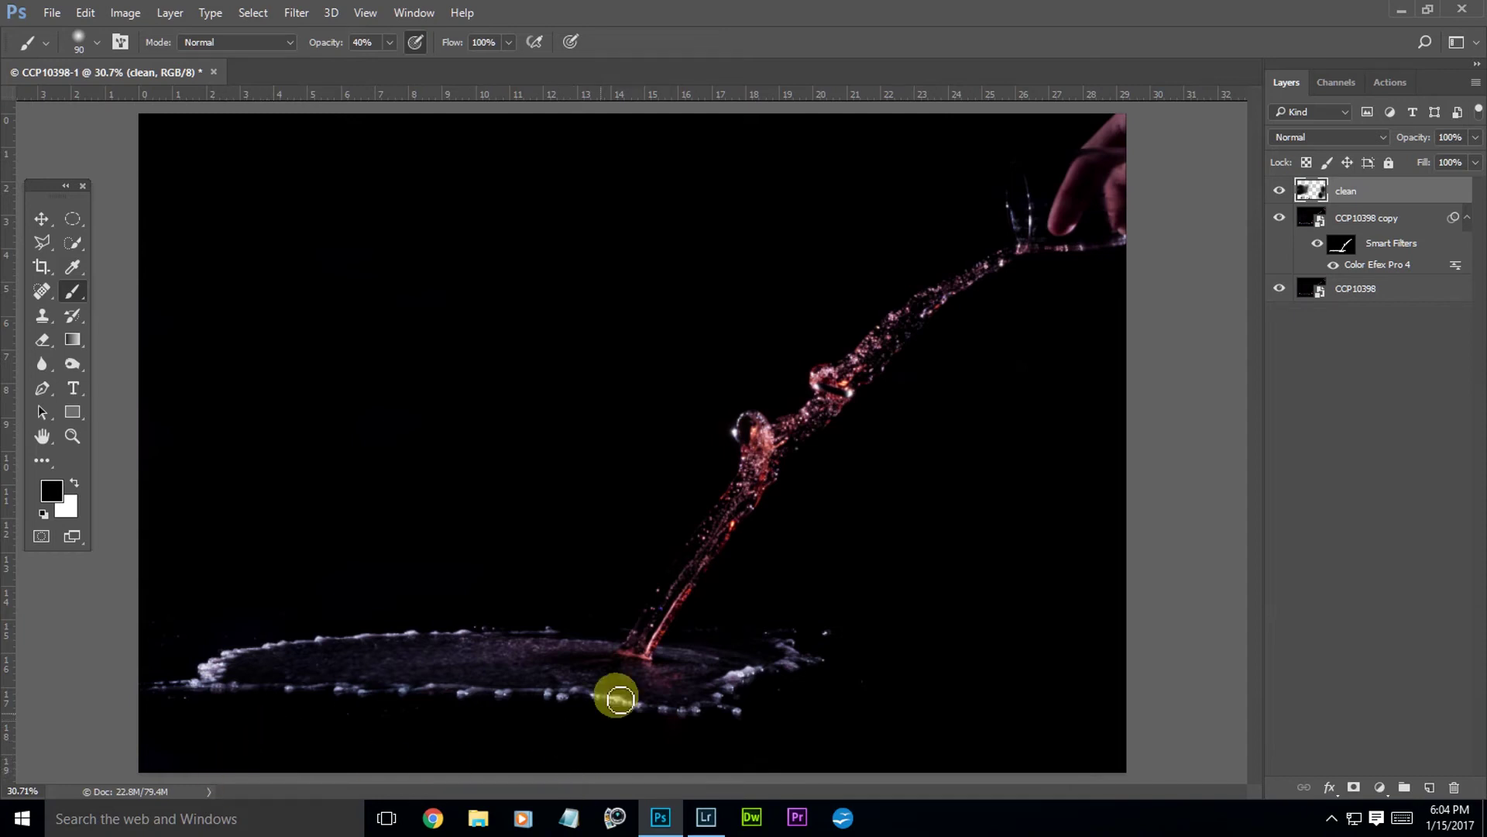
left_click(1362, 223)
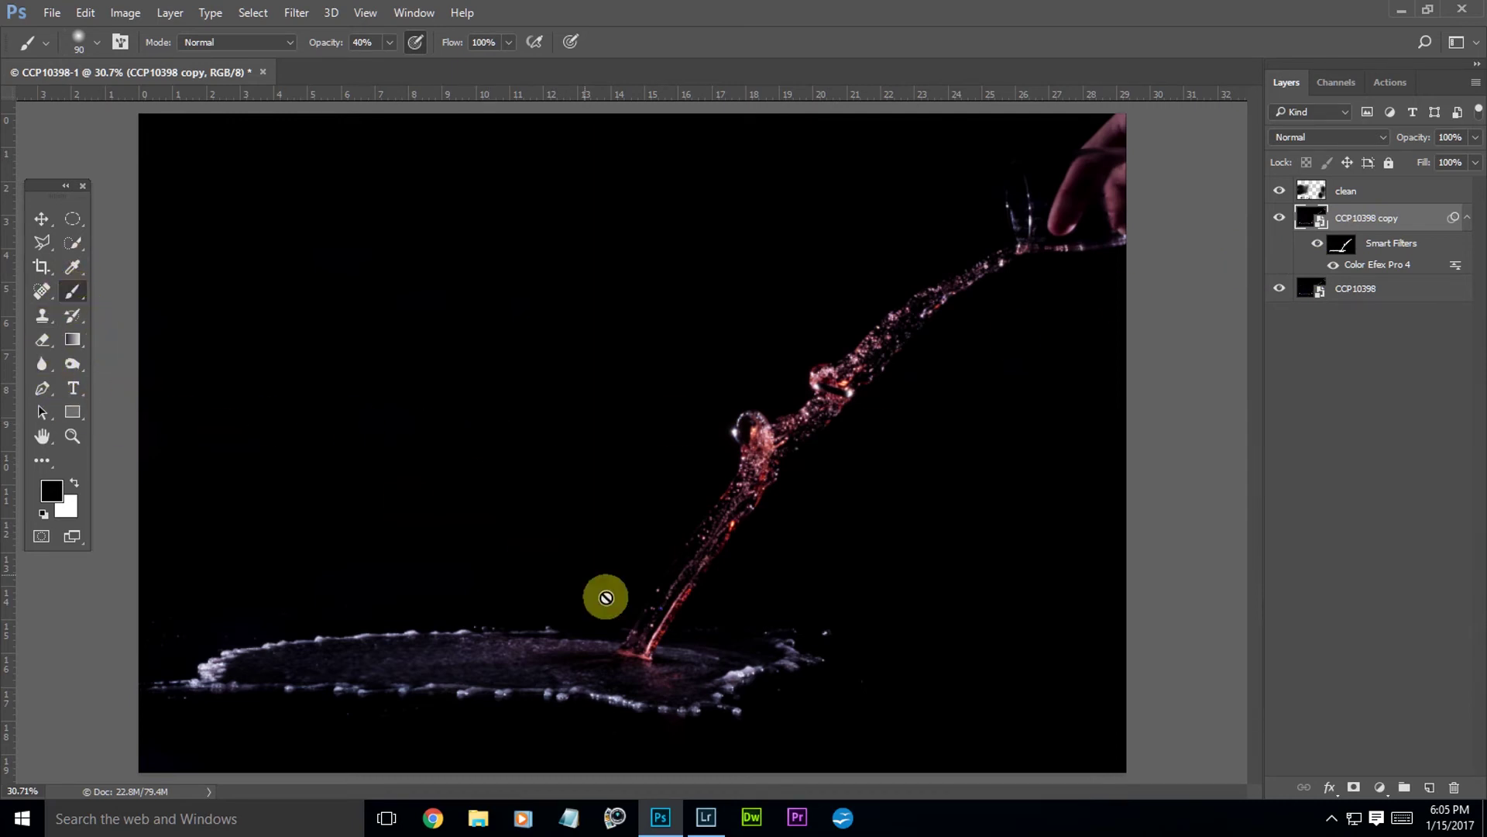
left_click(1345, 250)
key("x")
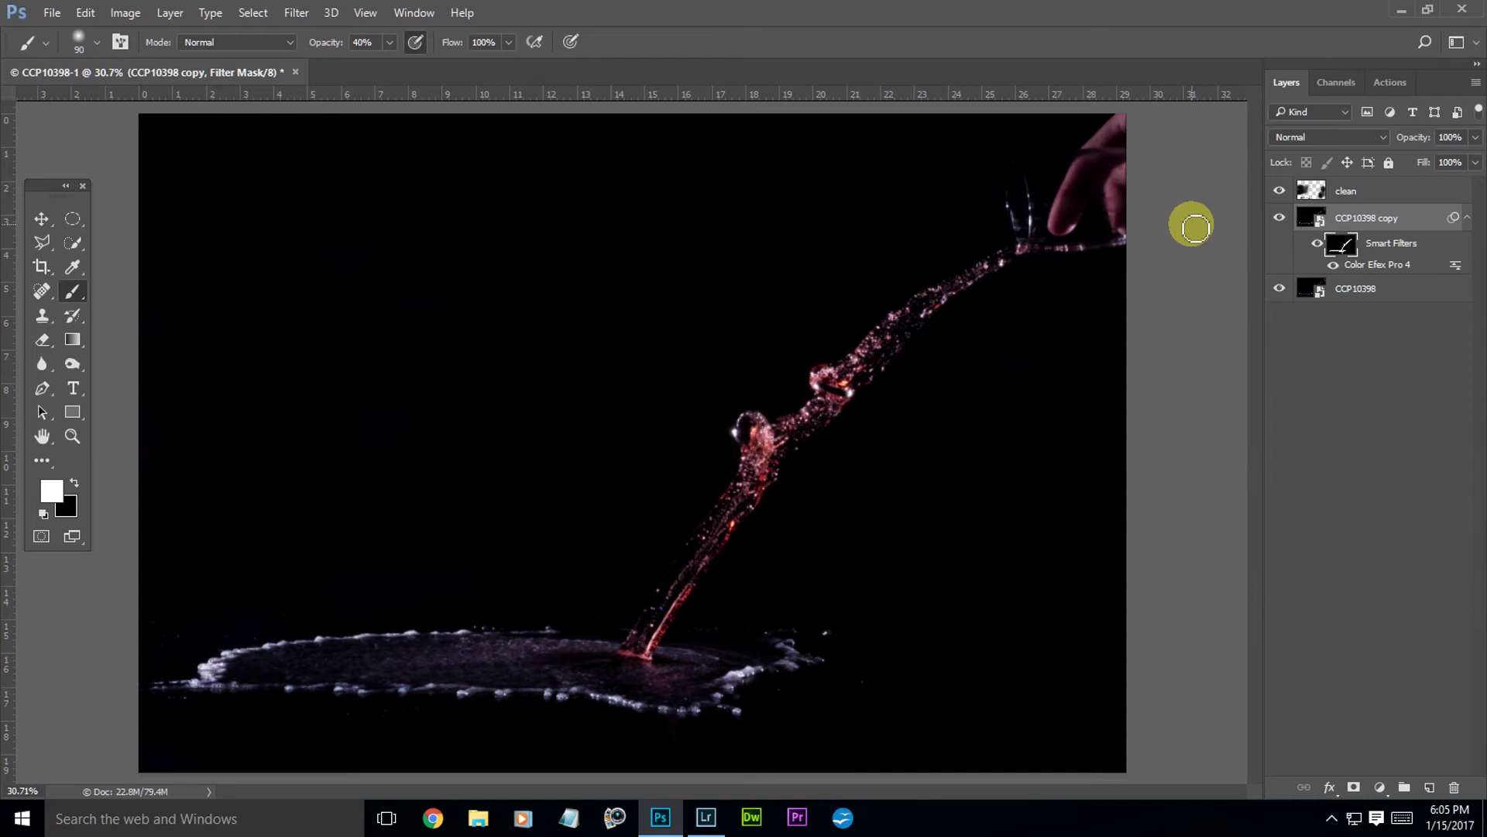
key("alt+bracketright")
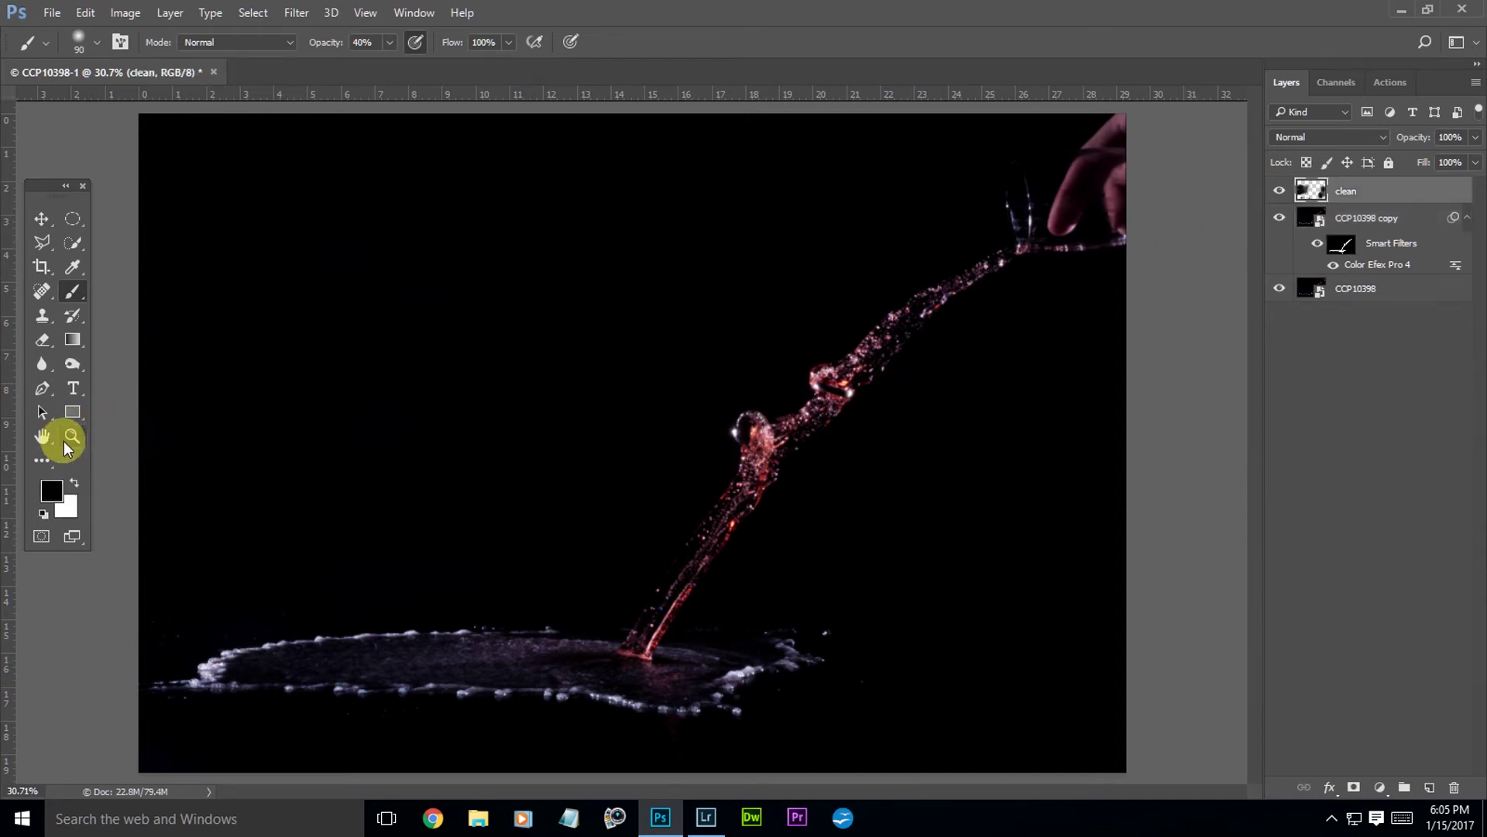
left_click(71, 436)
Zoom in on the rings and add a Curves 1 layer with a raised curve and an inverted black mask
left_click_drag(823, 405, 950, 388)
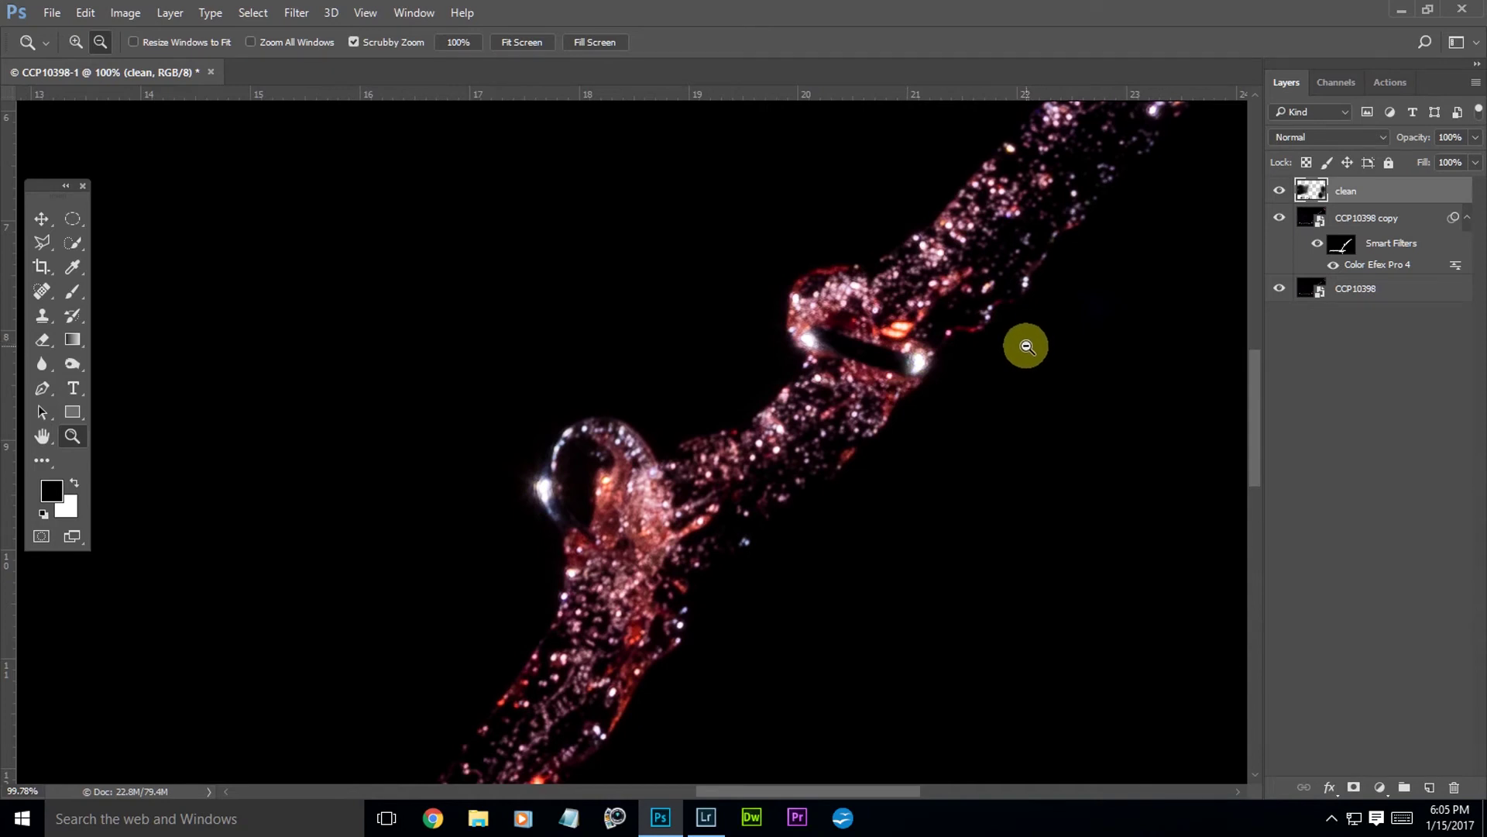
key("grave")
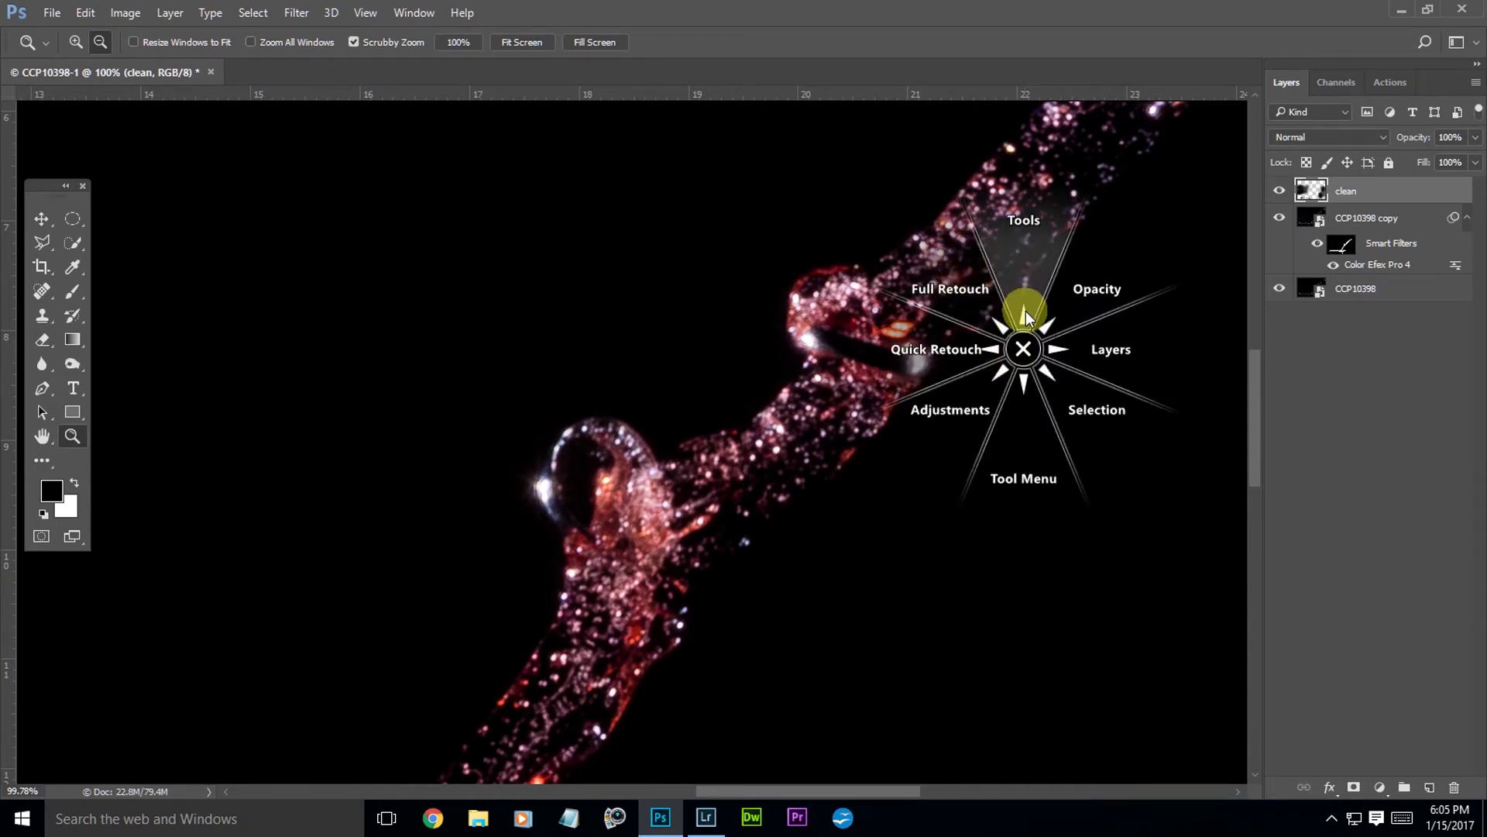
left_click(945, 425)
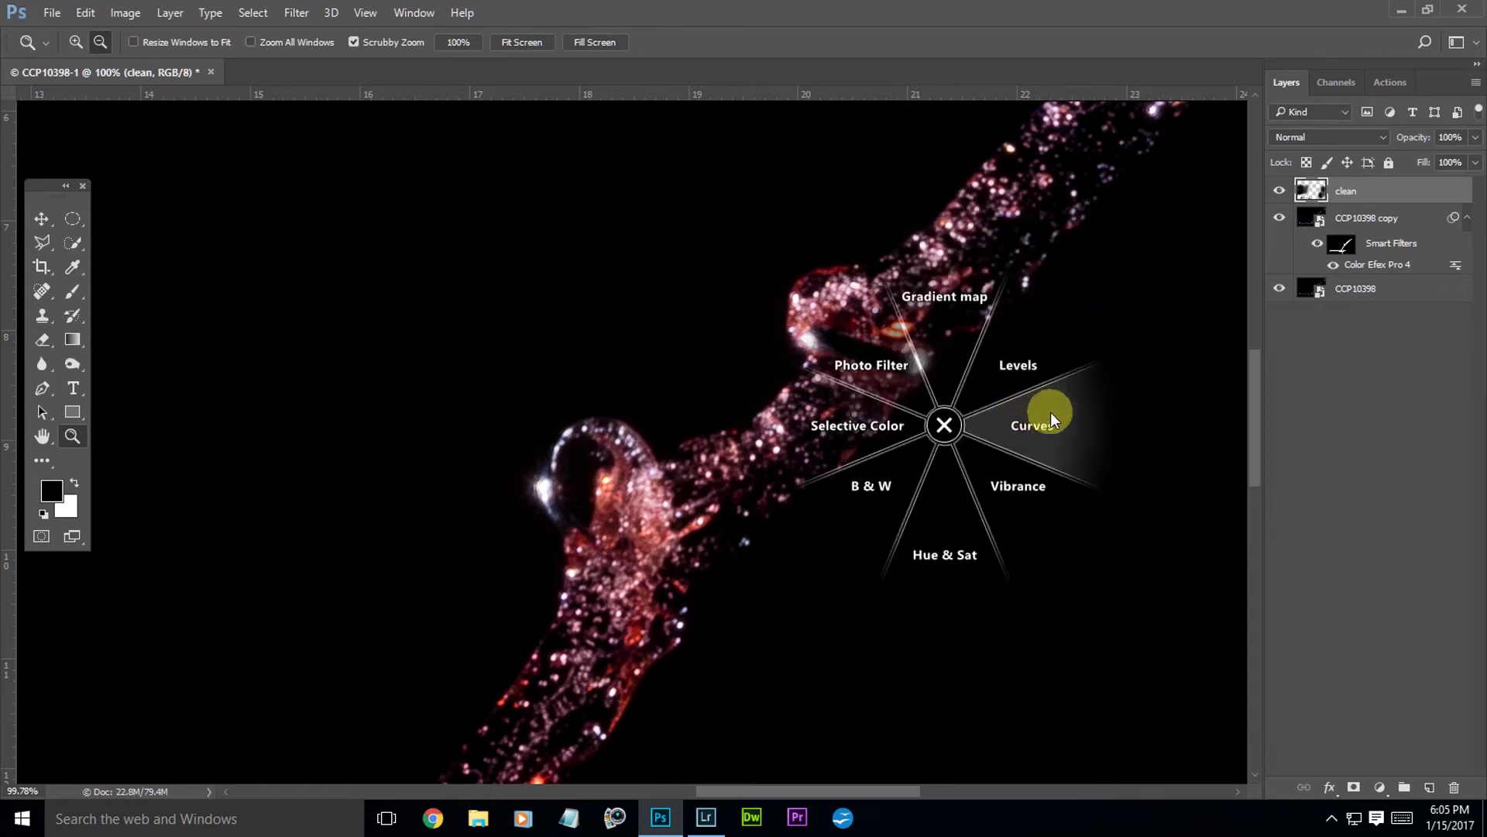
left_click(1030, 422)
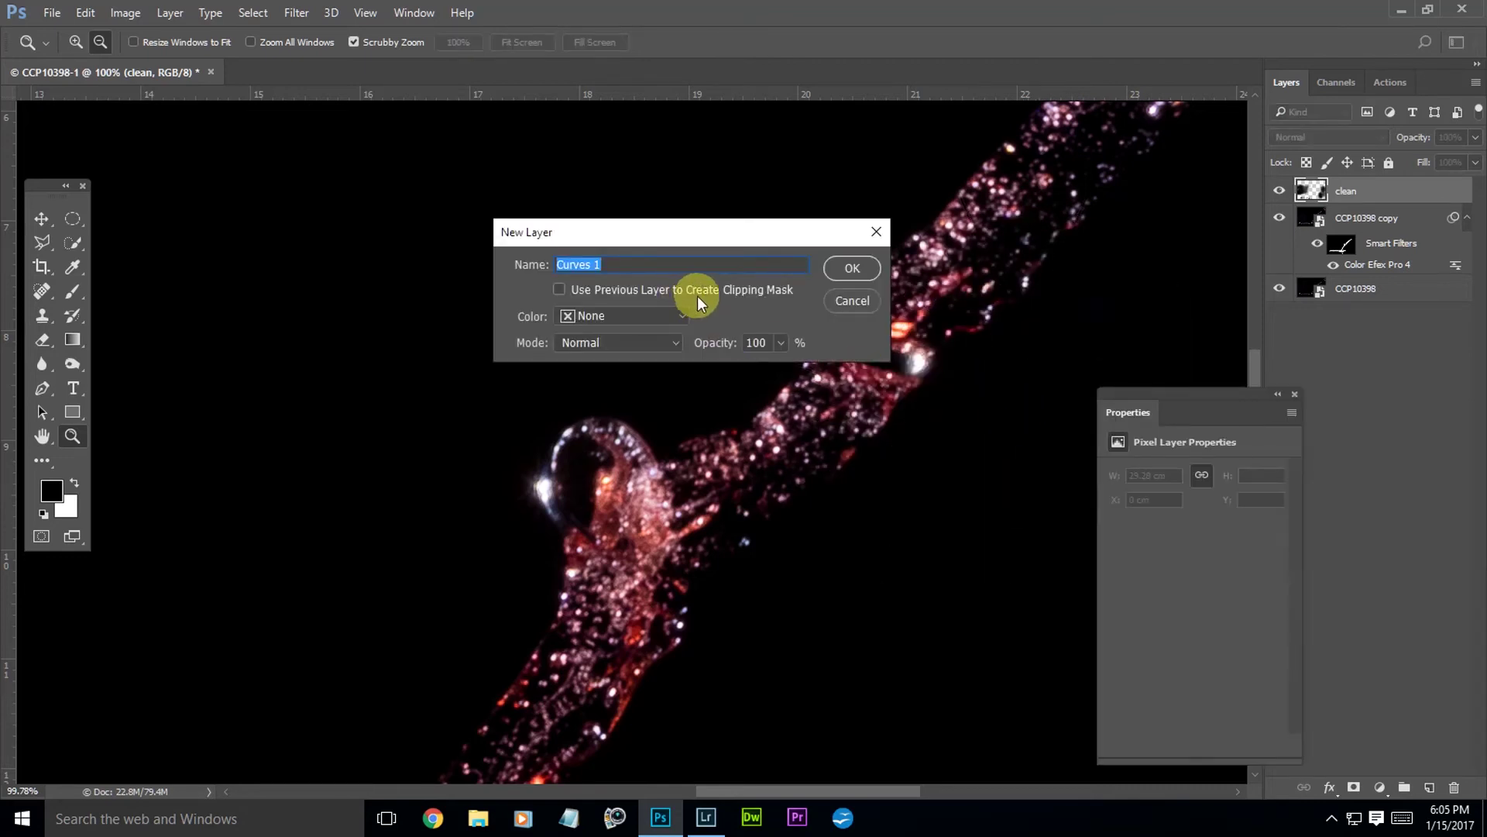
left_click(848, 267)
left_click_drag(1206, 581, 1183, 553)
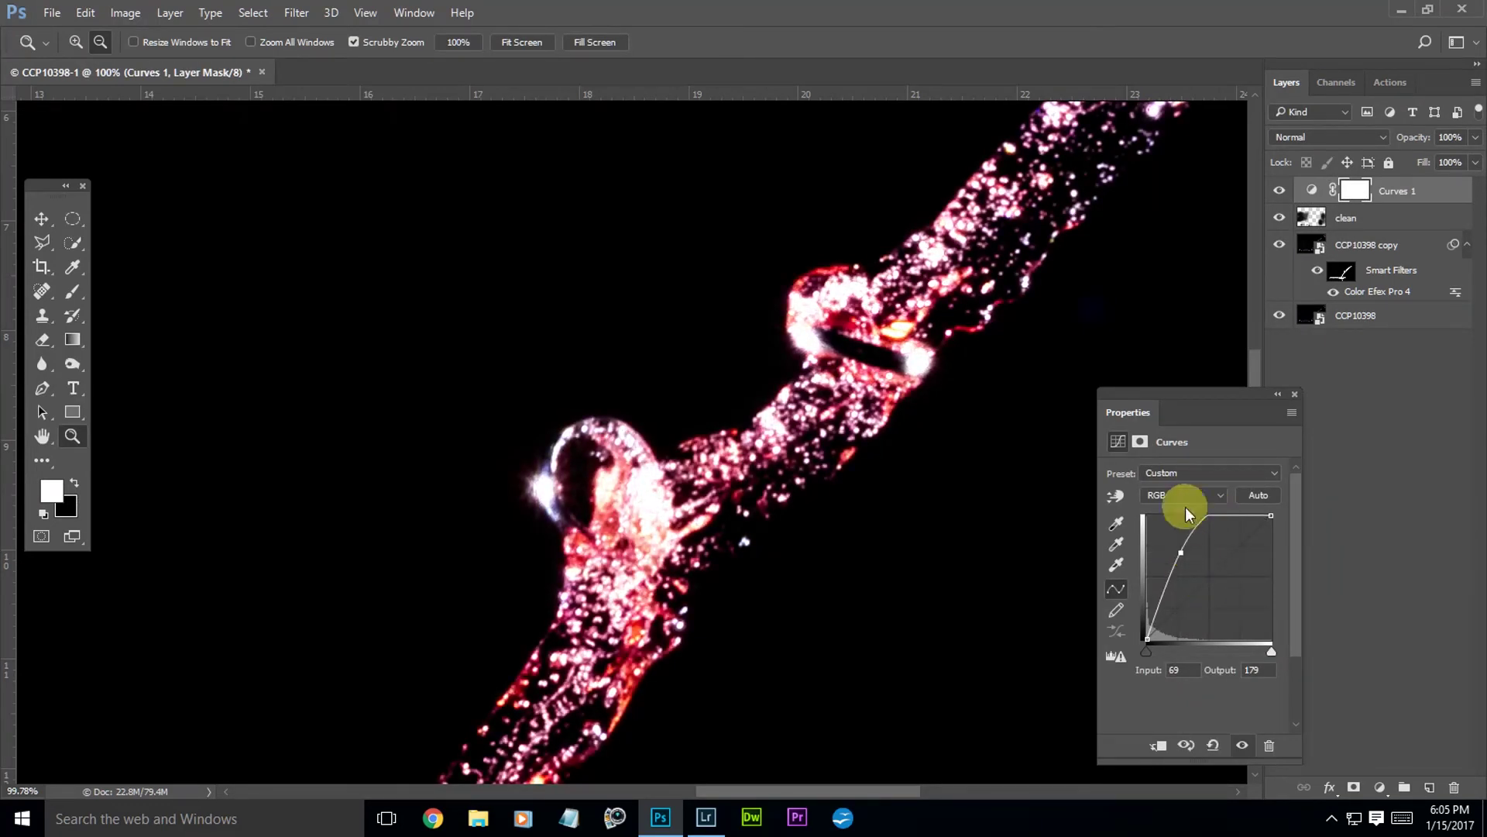
left_click(1140, 441)
left_click(1221, 676)
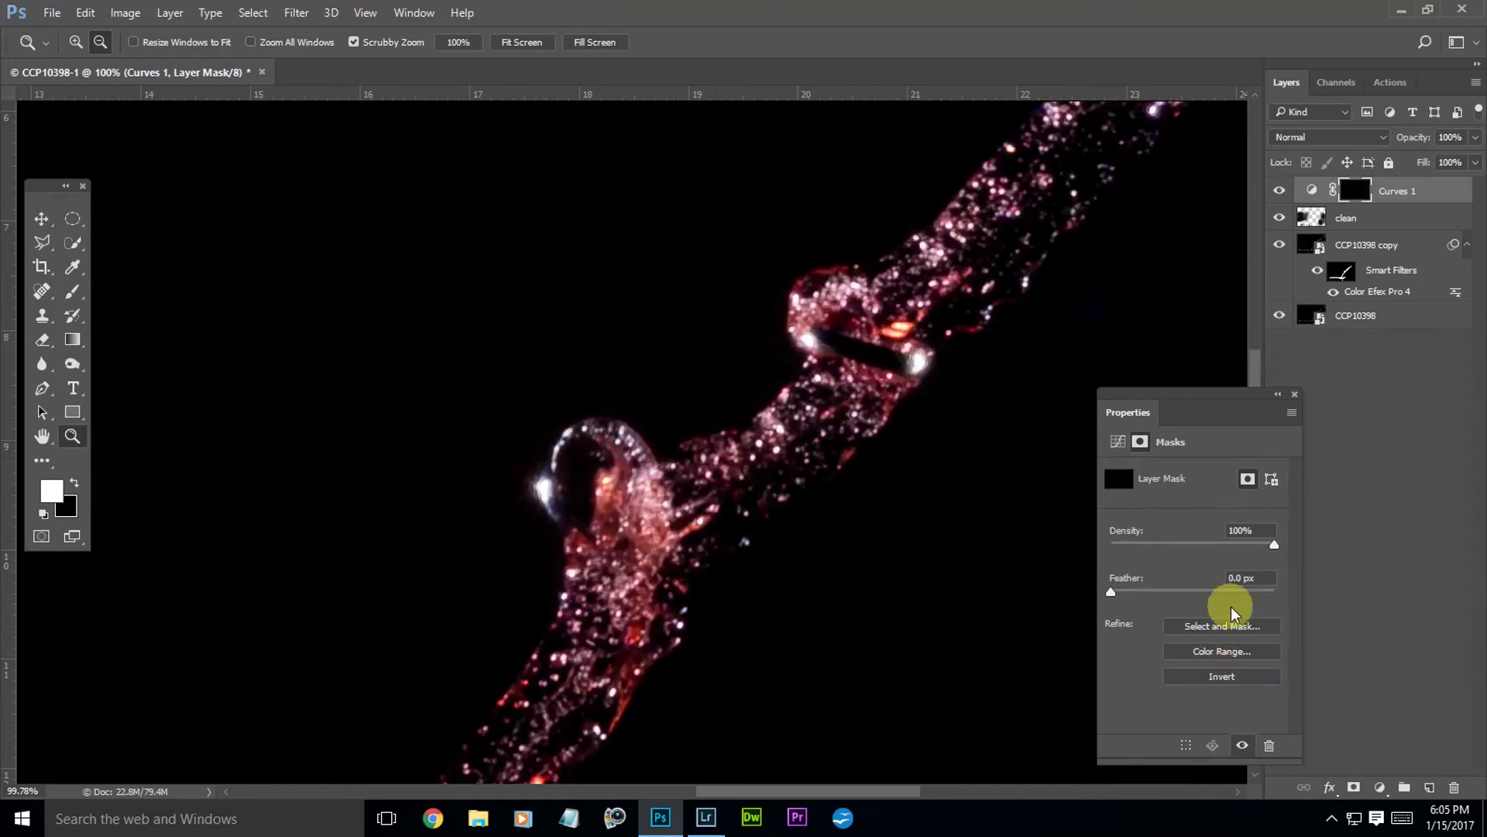
left_click(1293, 396)
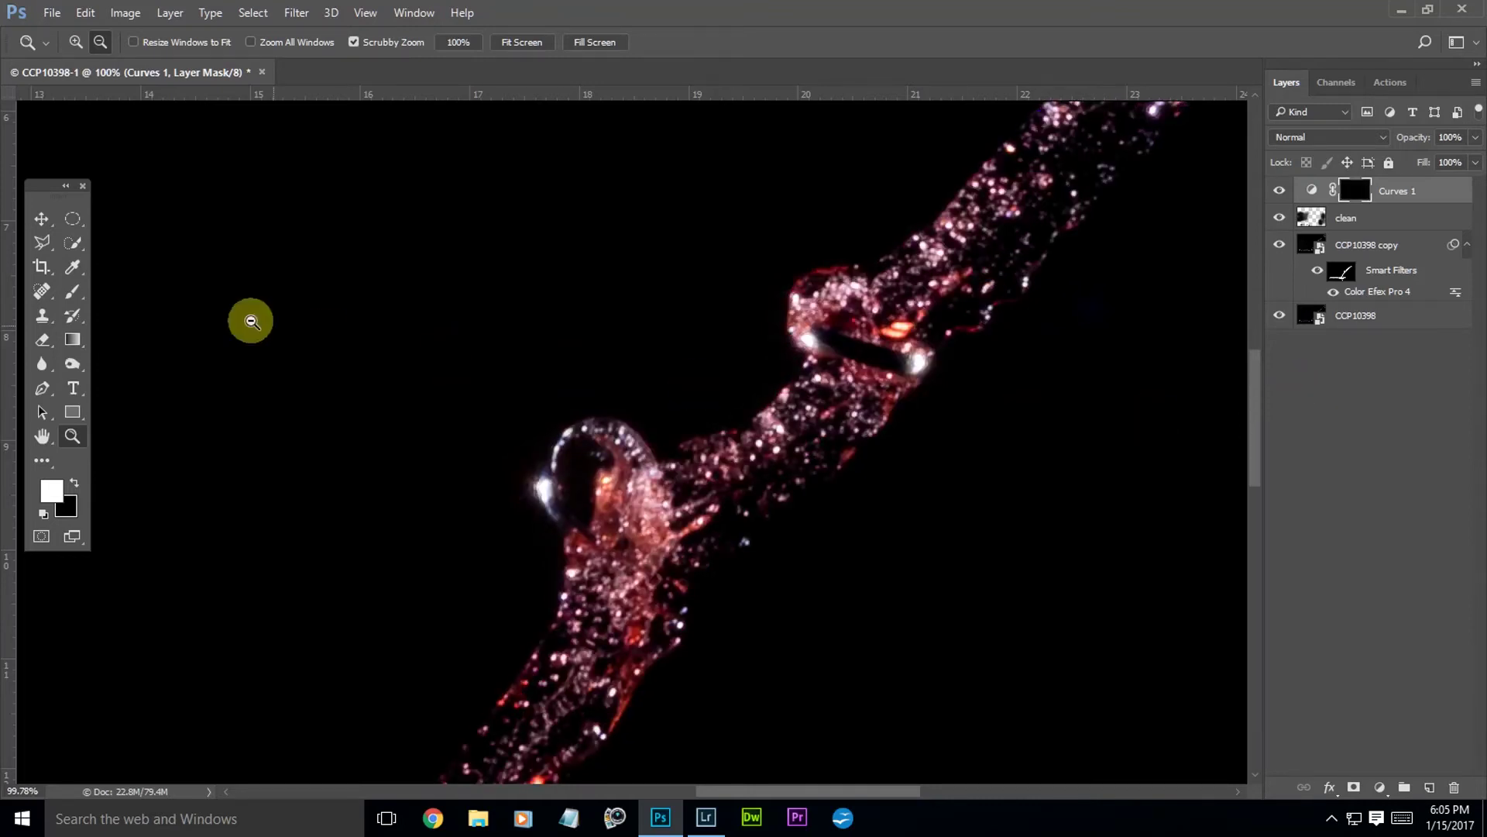
Paint white with the Brush along the lower ring's loop and left edge to reveal the brightening
left_click(73, 291)
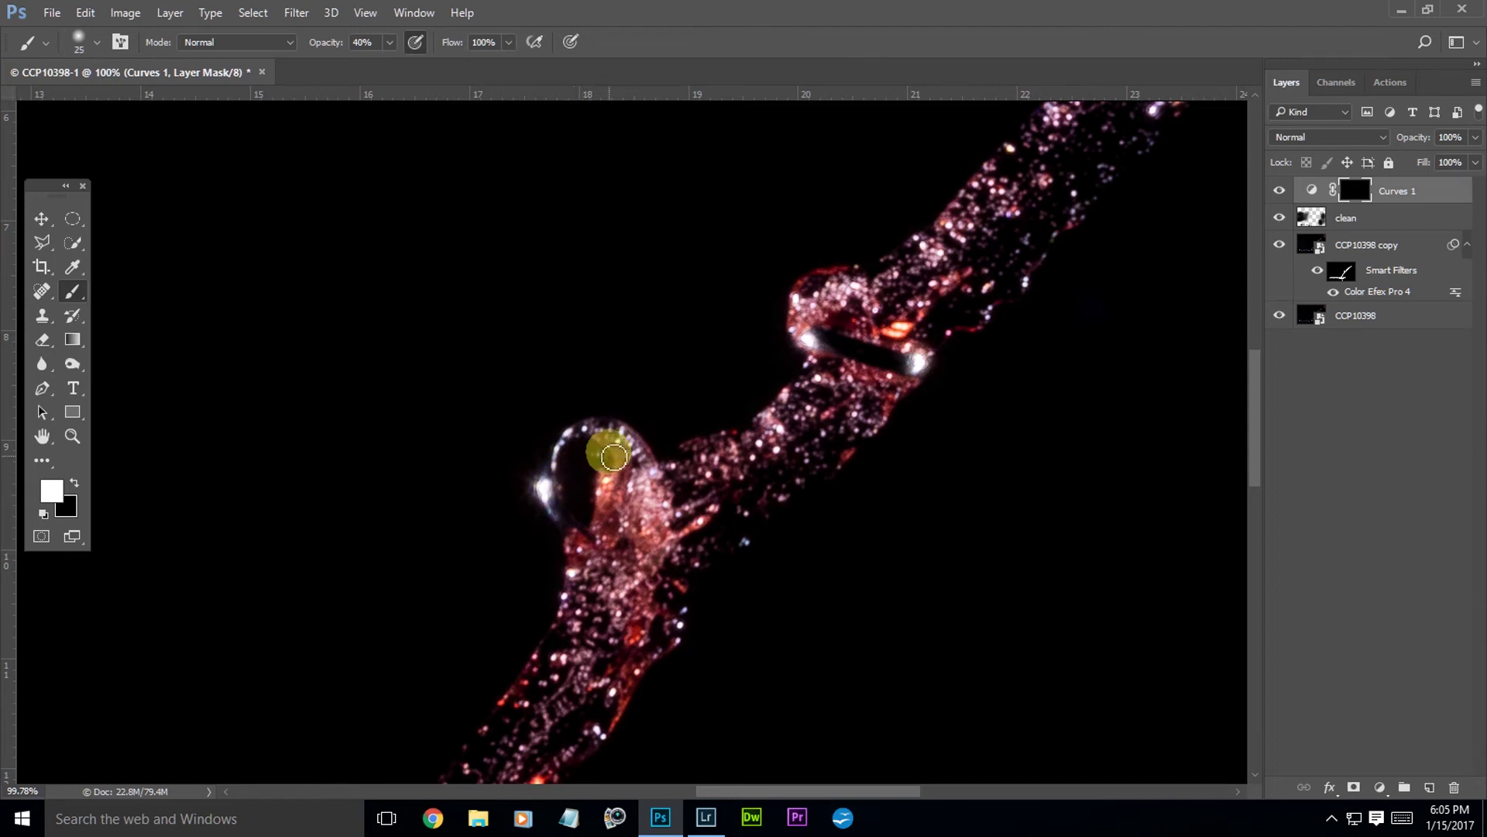
mouse_move(592, 432)
left_mouse_down()
mouse_move(607, 426)
mouse_move(564, 459)
left_mouse_up()
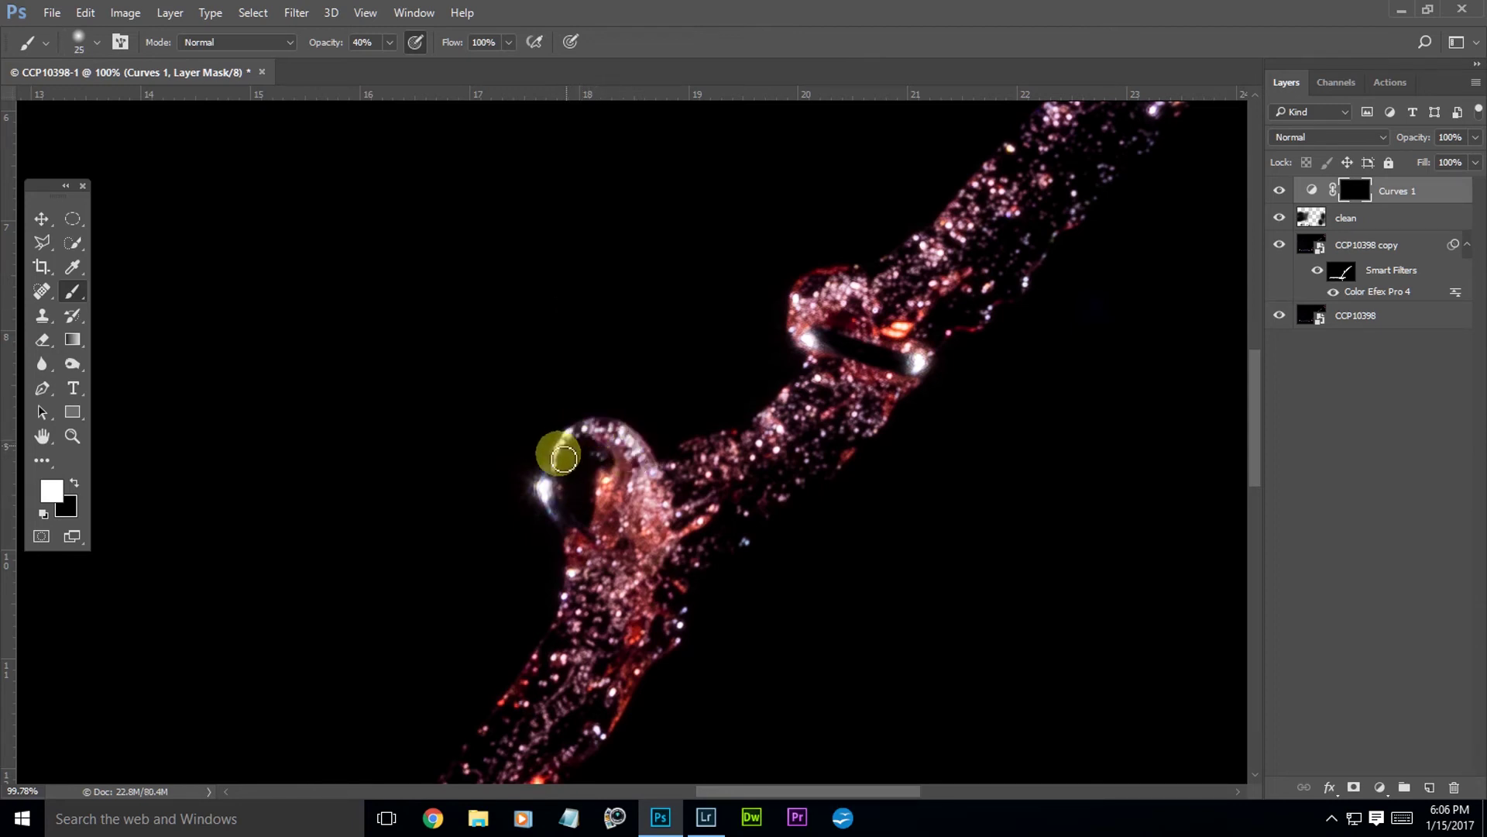
mouse_move(564, 525)
left_mouse_down()
mouse_move(533, 517)
mouse_move(857, 326)
mouse_move(812, 321)
mouse_move(800, 333)
mouse_move(836, 350)
mouse_move(827, 340)
mouse_move(935, 365)
mouse_move(829, 342)
mouse_move(881, 335)
mouse_move(958, 432)
mouse_move(983, 414)
mouse_move(1013, 427)
mouse_move(1059, 435)
left_mouse_up()
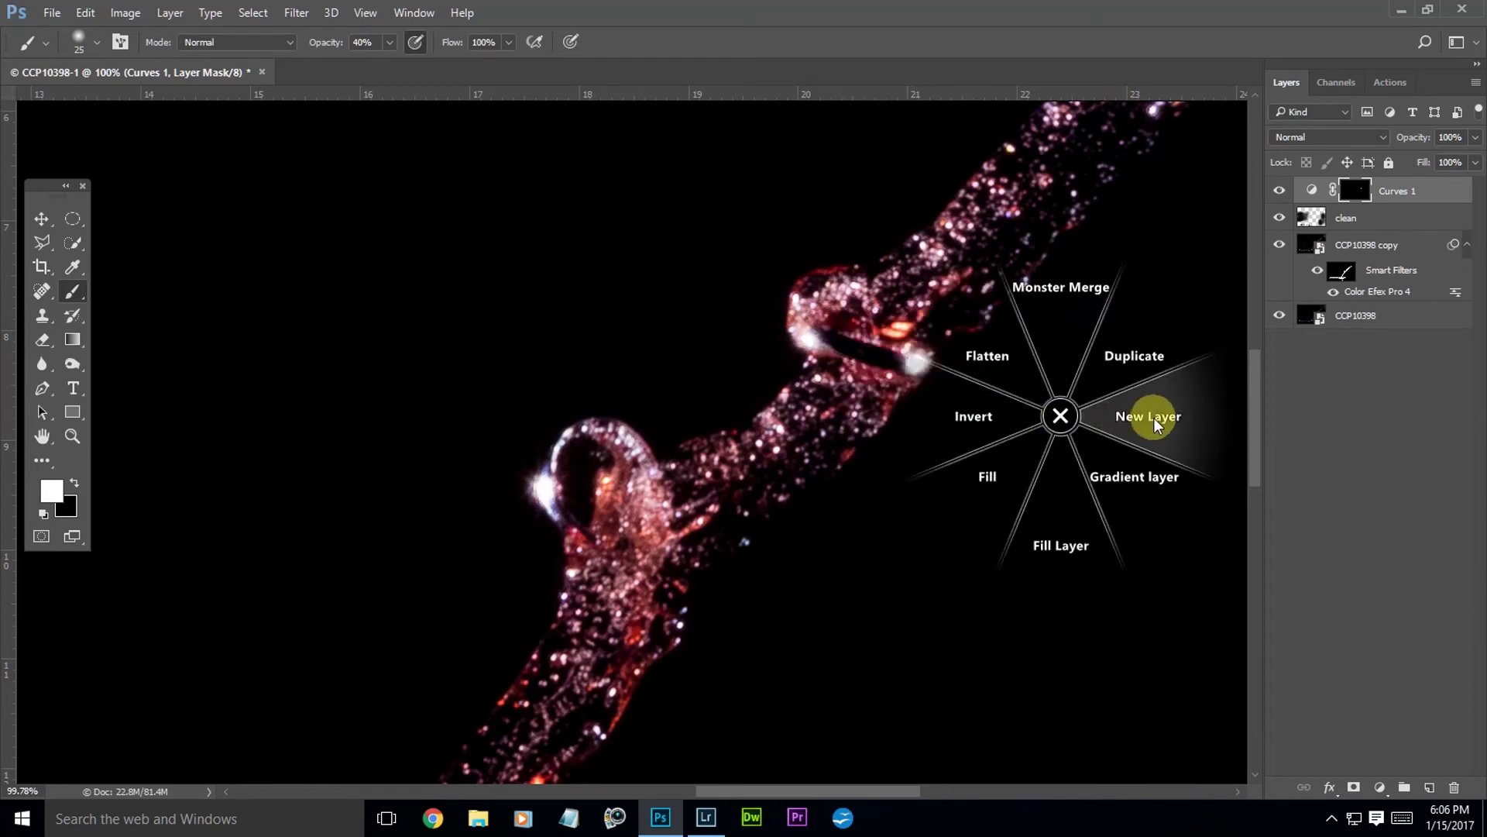
Create a new empty layer named stars and swap the painting colours
left_click(1155, 424)
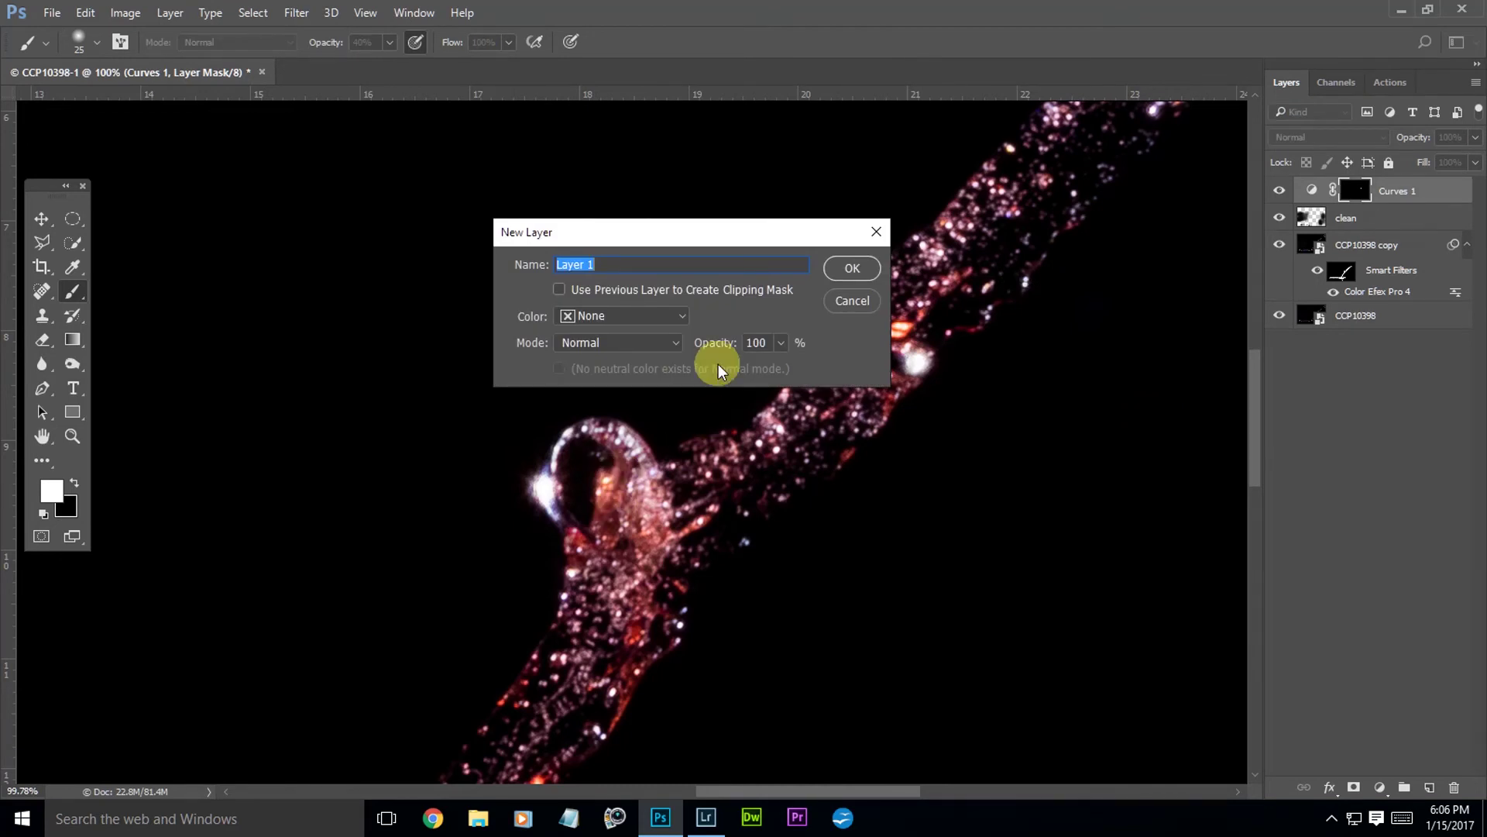
type("stars")
key("Return")
key("x")
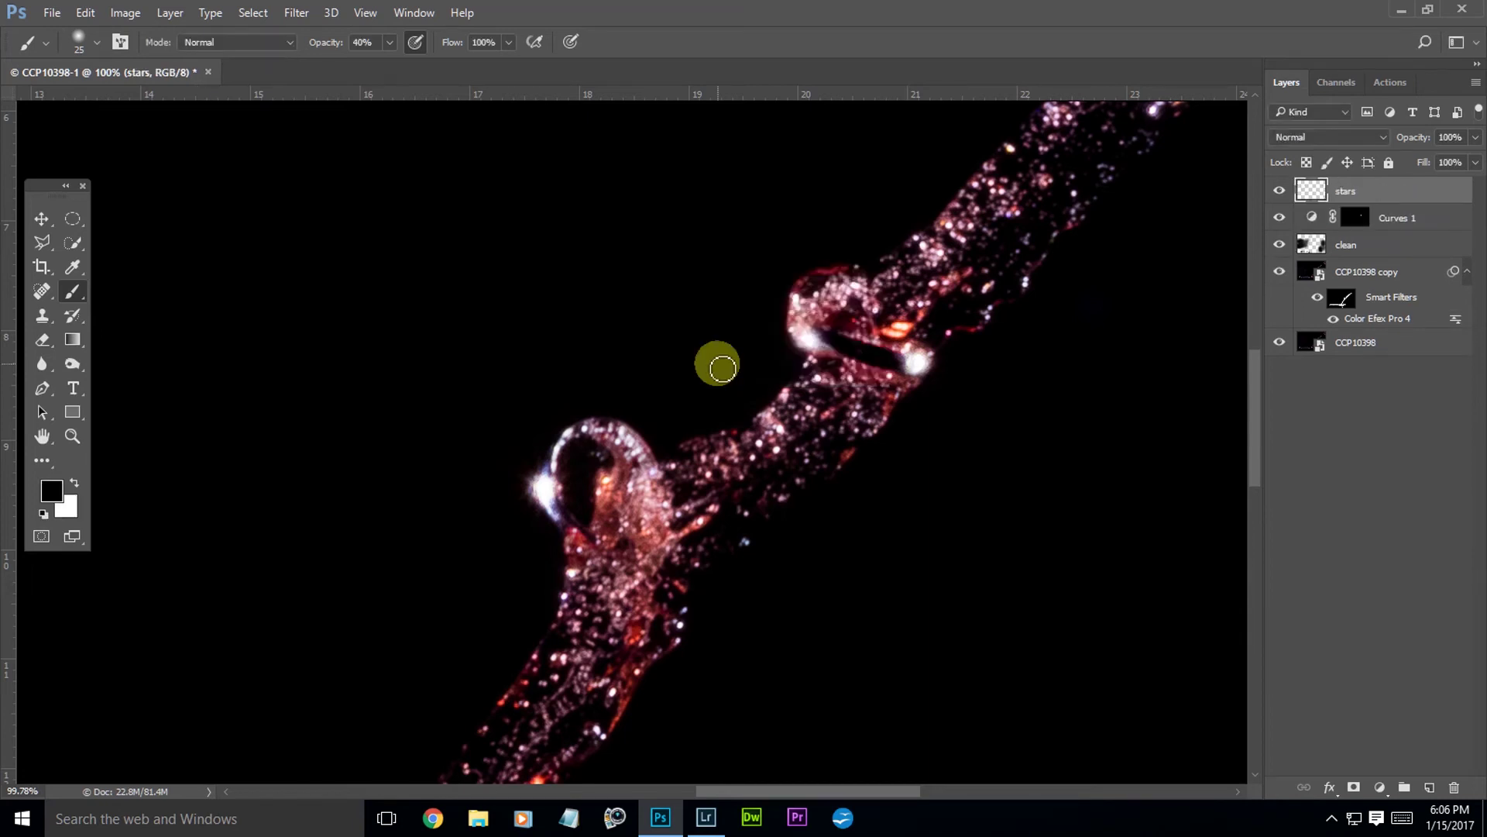
Load the STARBURST brush set in place of the current brushes and choose star brush 484
middle_click(686, 329)
left_click(681, 420)
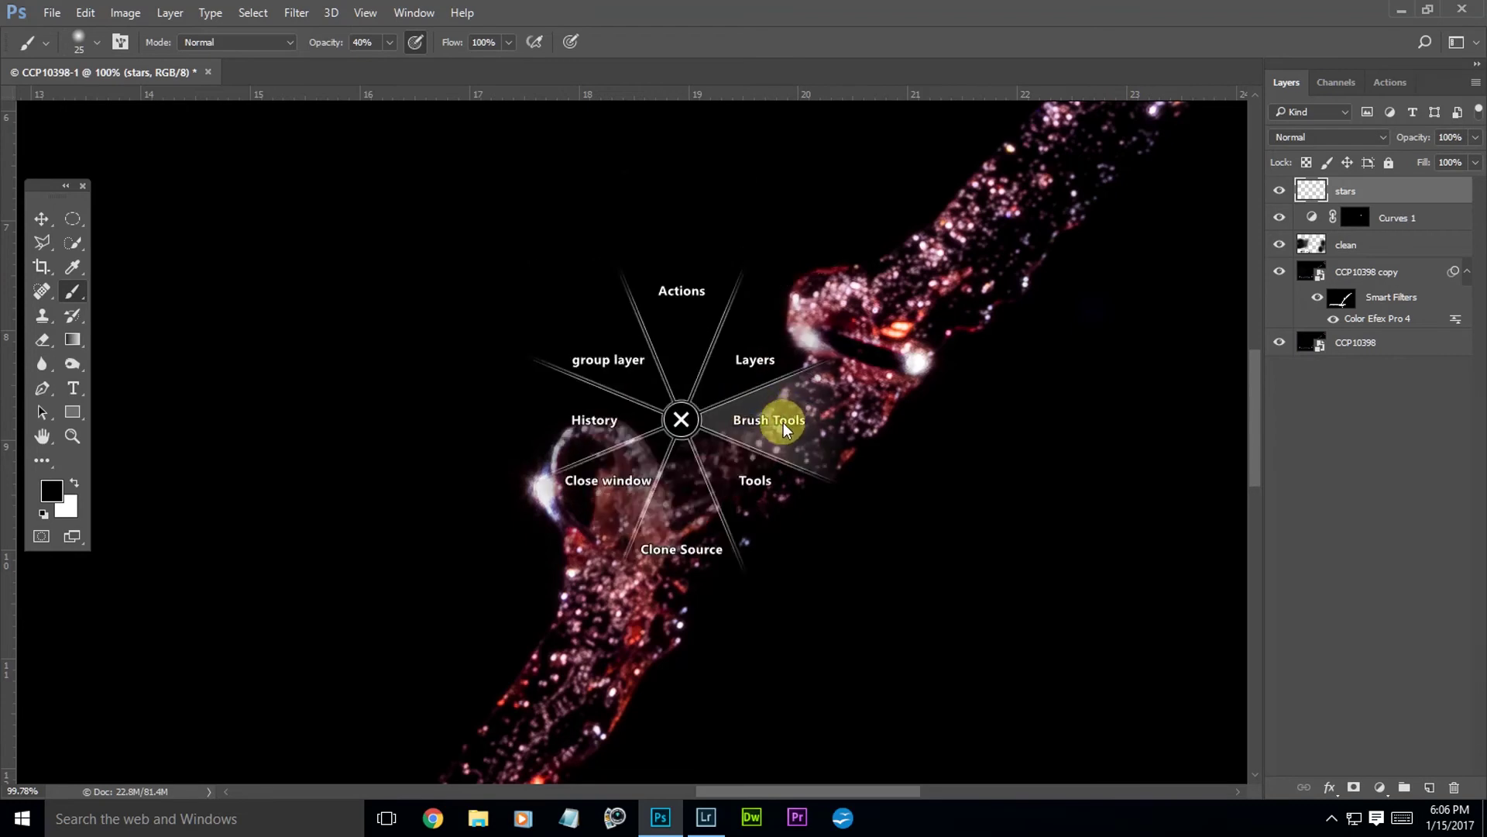
left_click(783, 421)
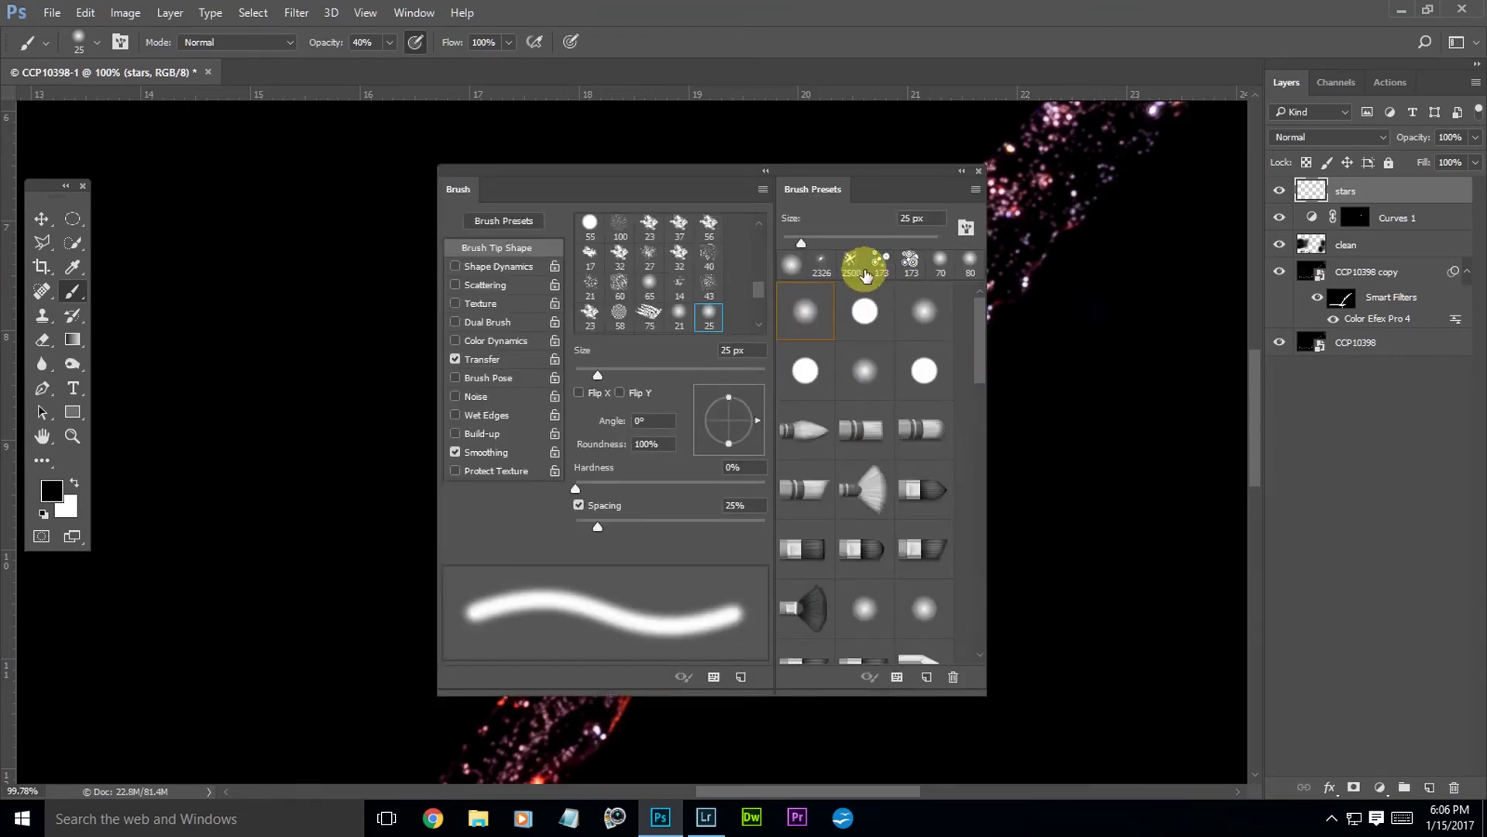
left_click(975, 189)
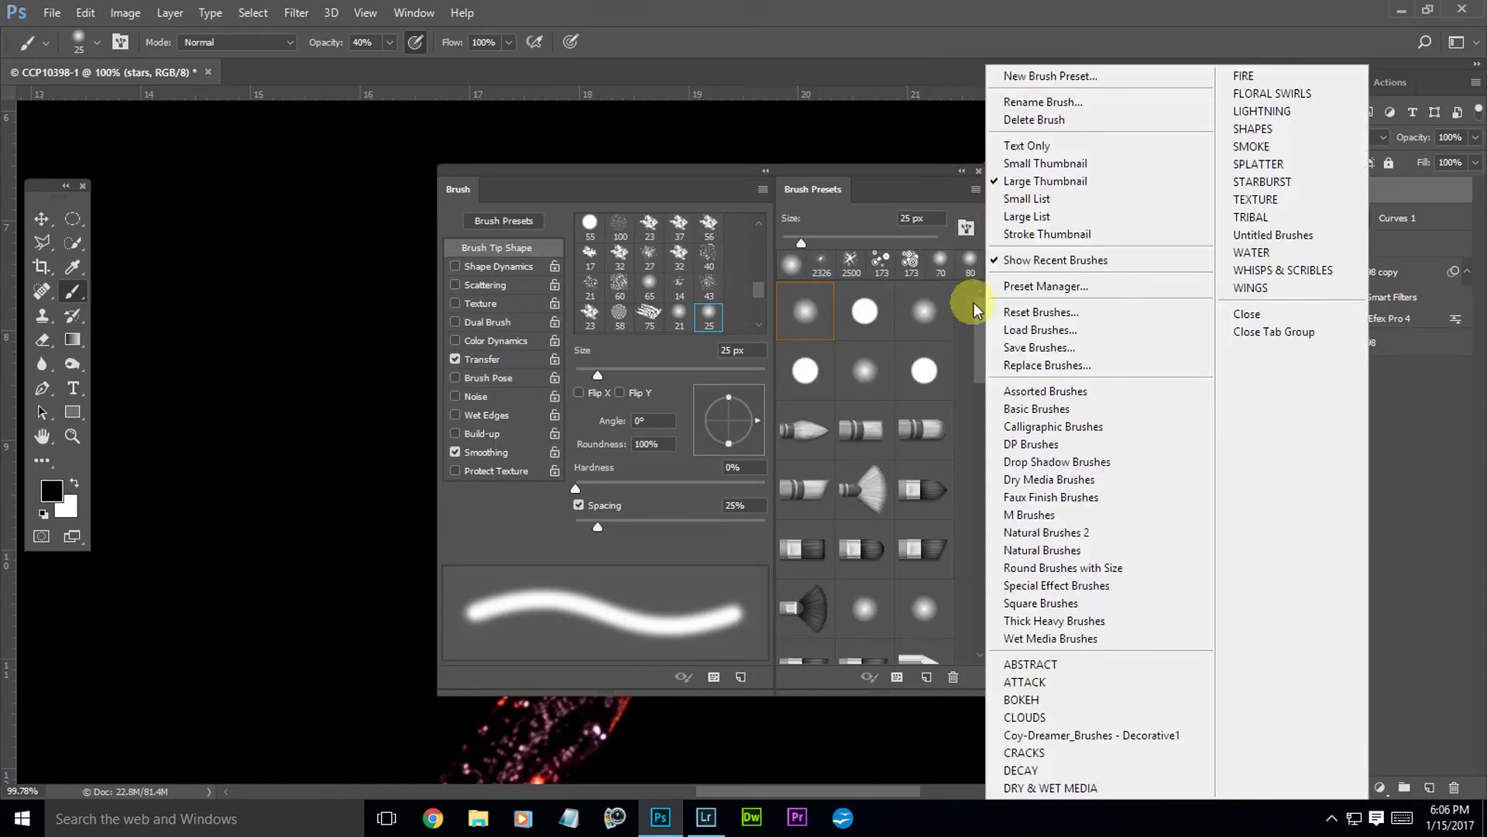
left_click(1275, 183)
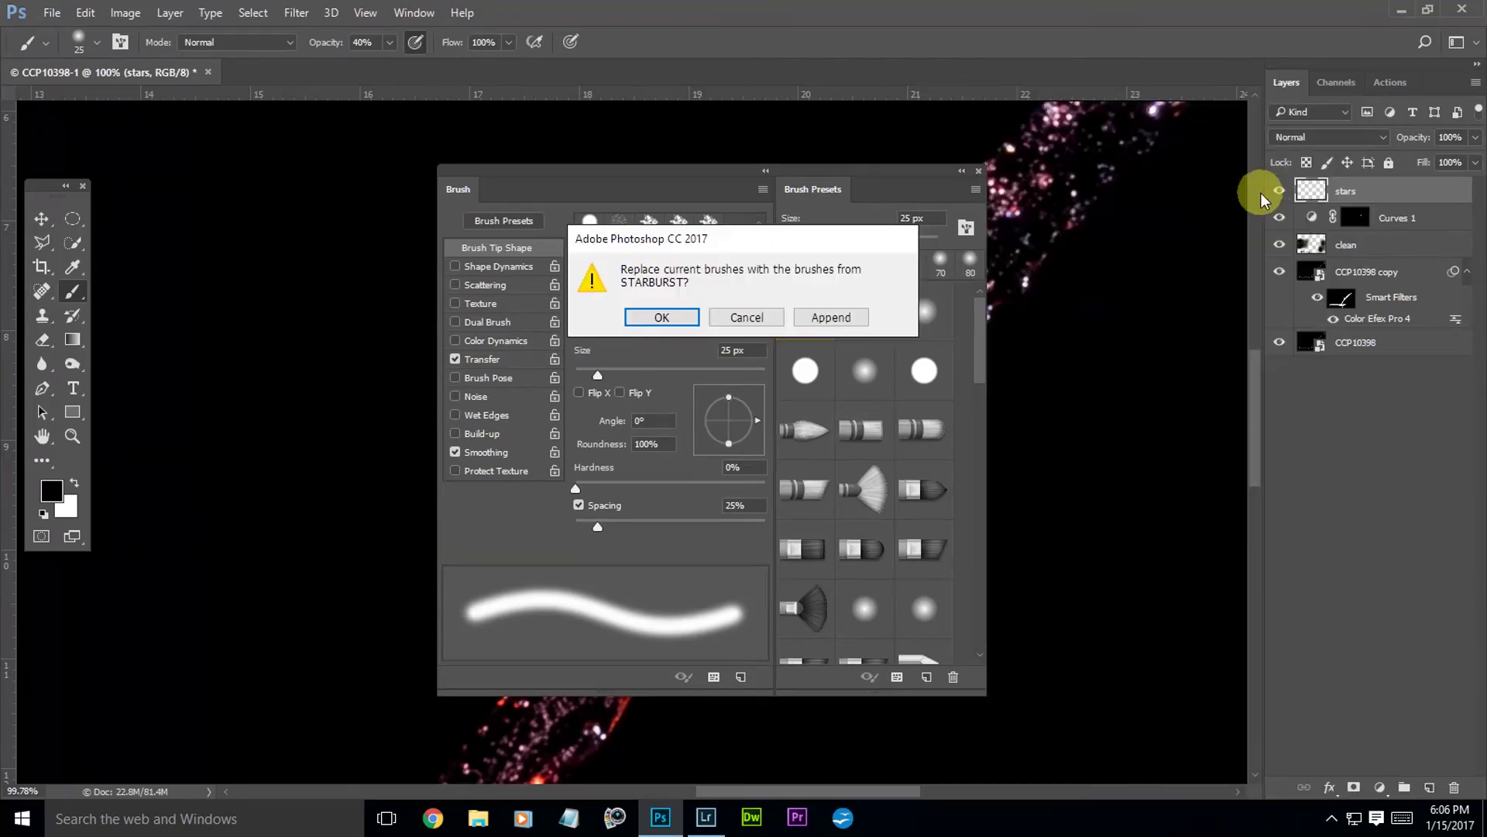
left_click(675, 321)
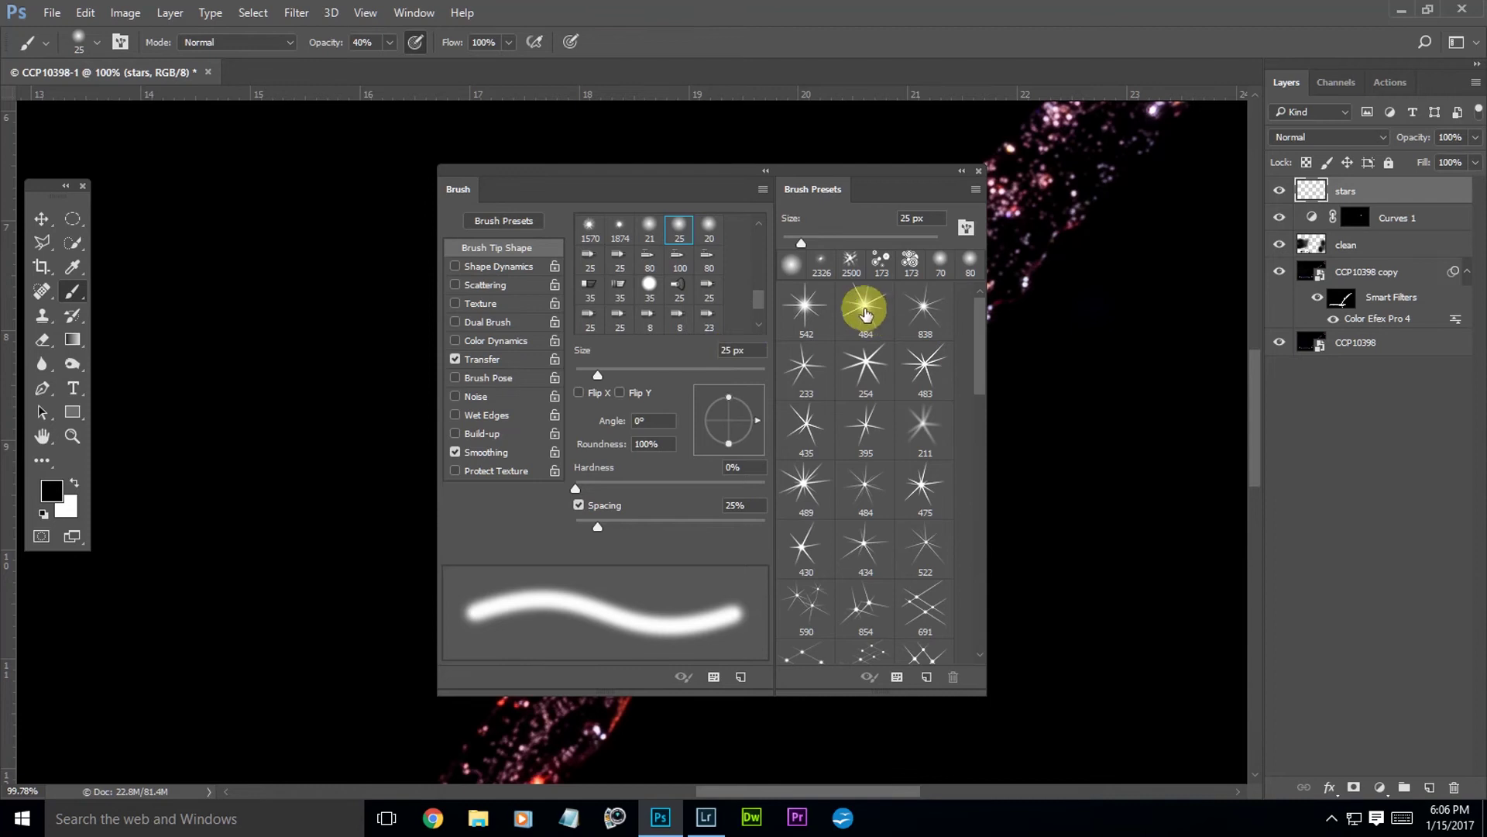
left_click(865, 310)
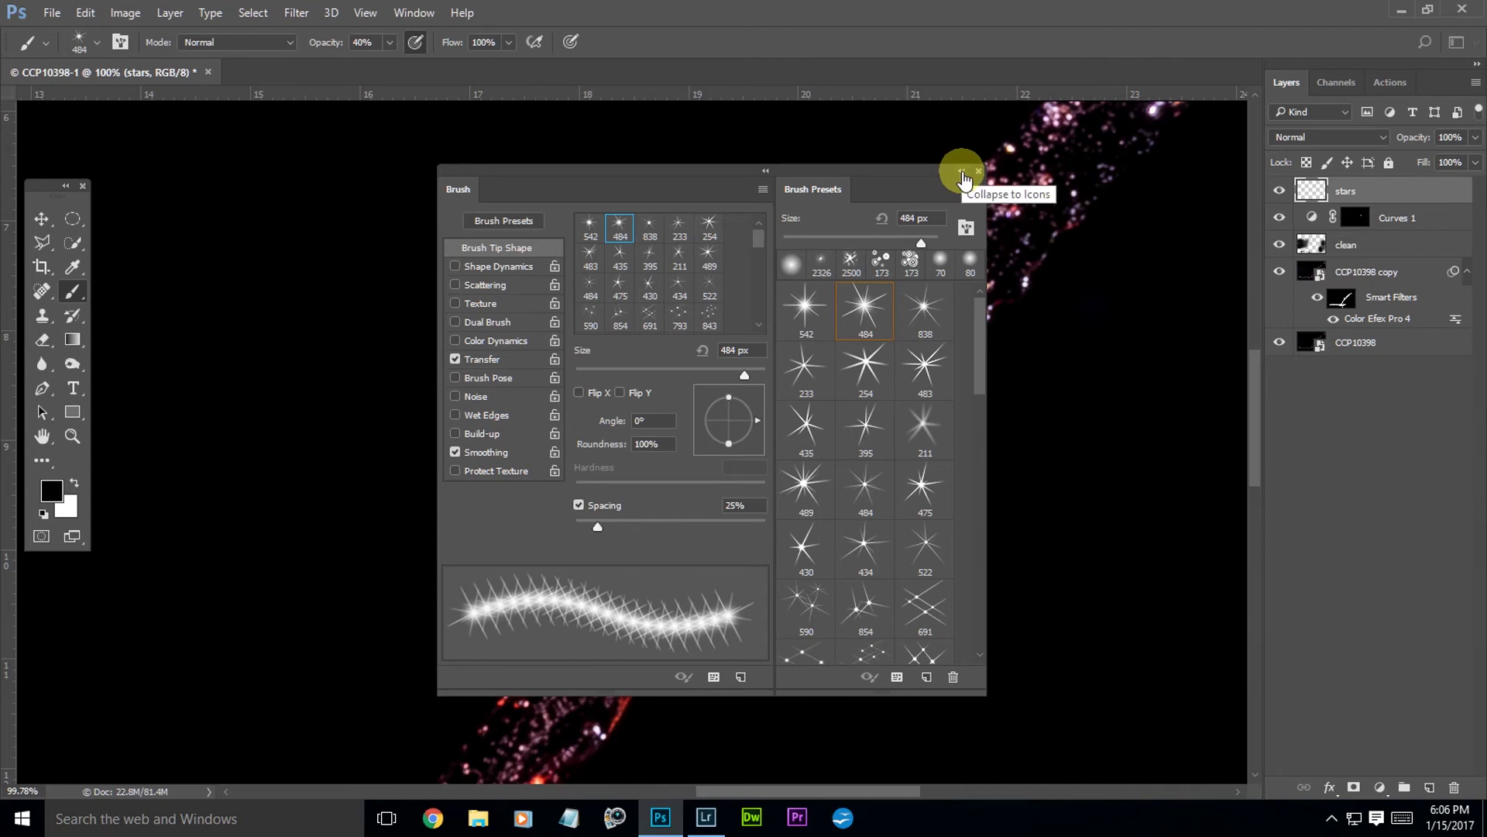
left_click(978, 172)
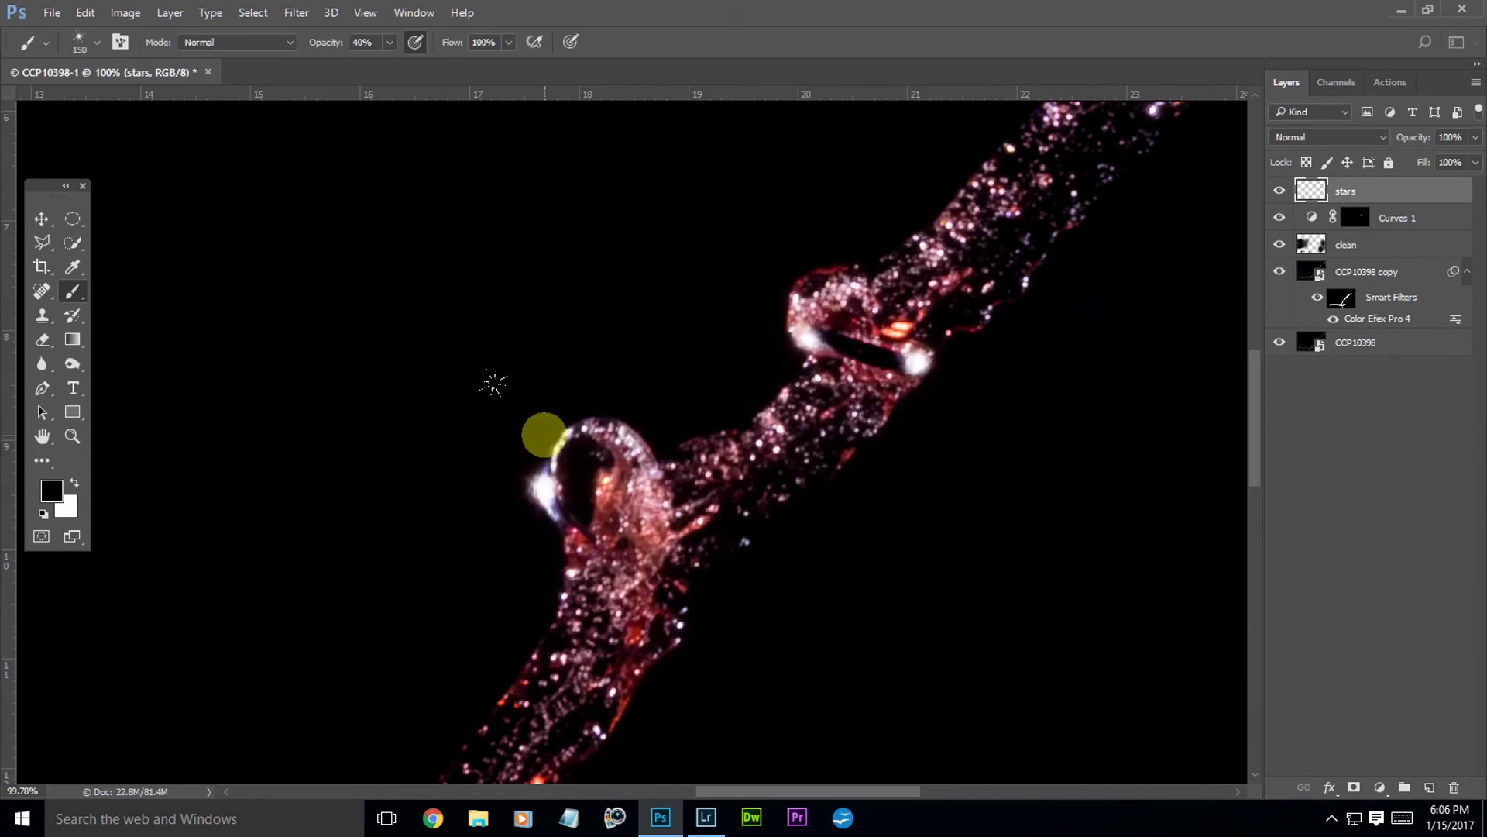
With white at 100% opacity, stamp star flares on the lower ring's left edge and both upper-ring ends
scroll(494, 382, "up", 1)
key("x")
key("0")
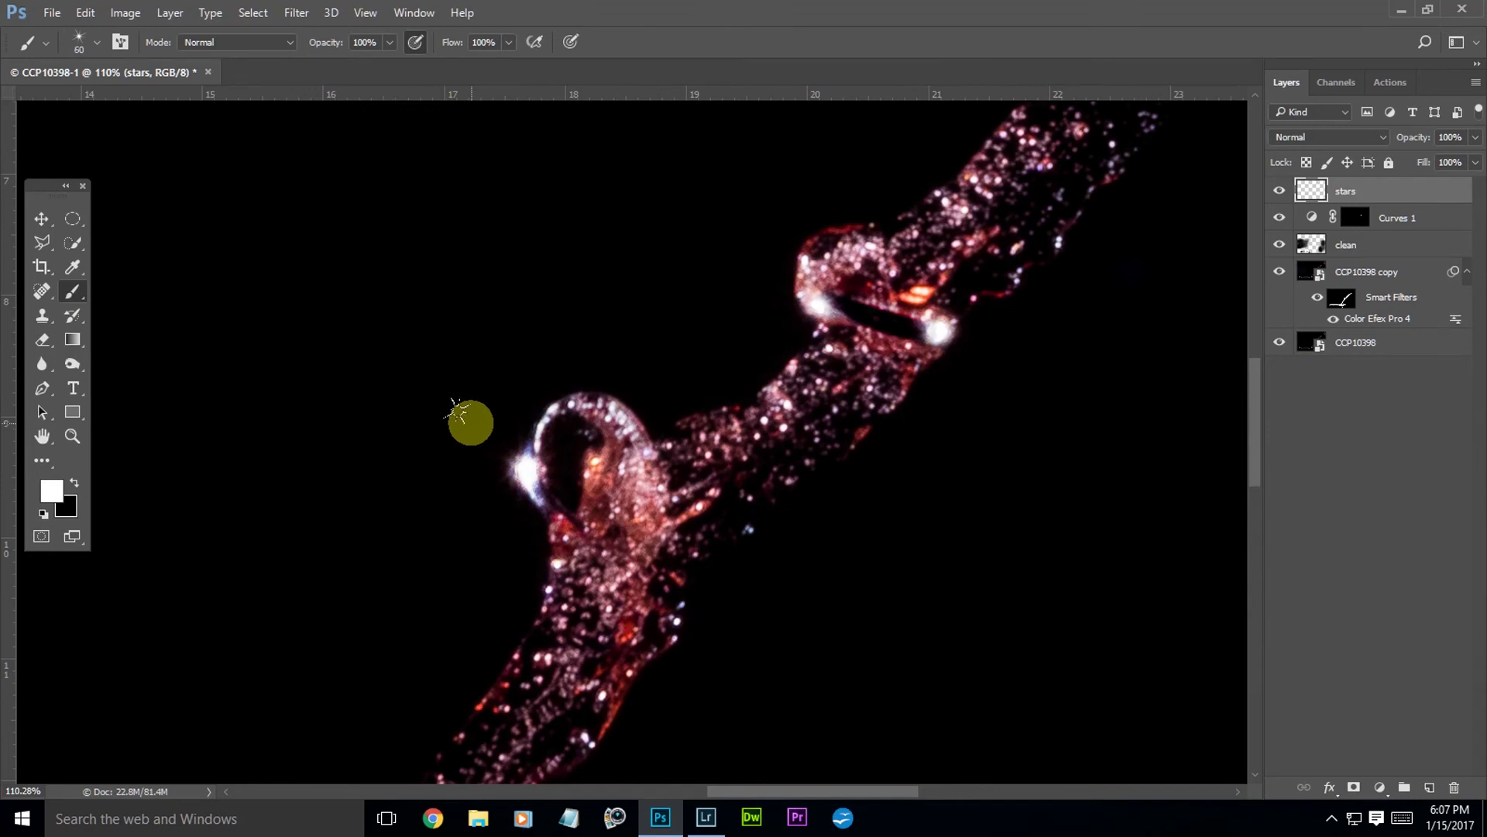
mouse_move(481, 431)
left_mouse_down()
mouse_move(521, 465)
mouse_move(525, 492)
mouse_move(524, 471)
left_mouse_up()
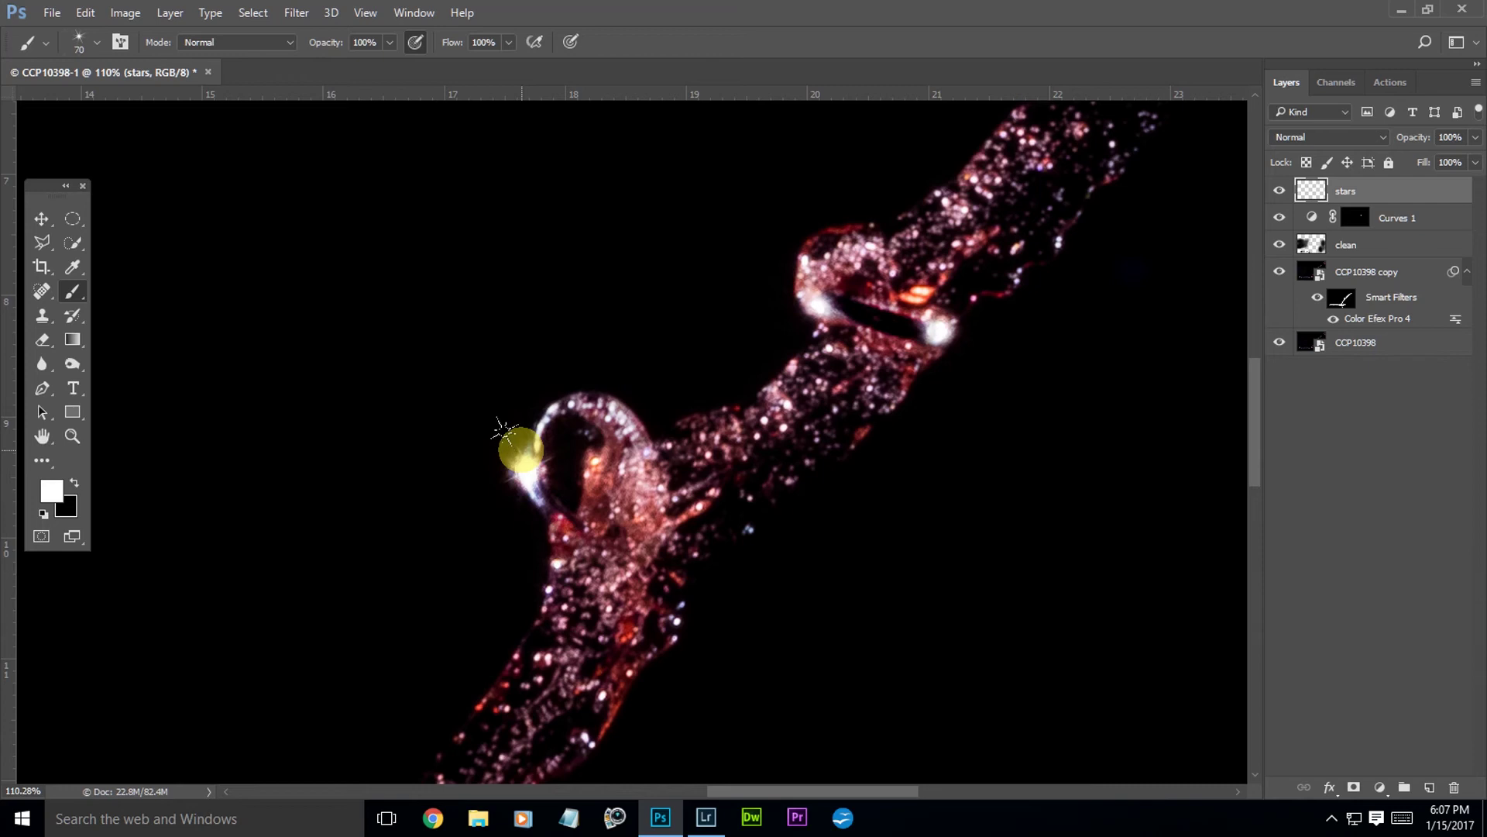
left_click(522, 470)
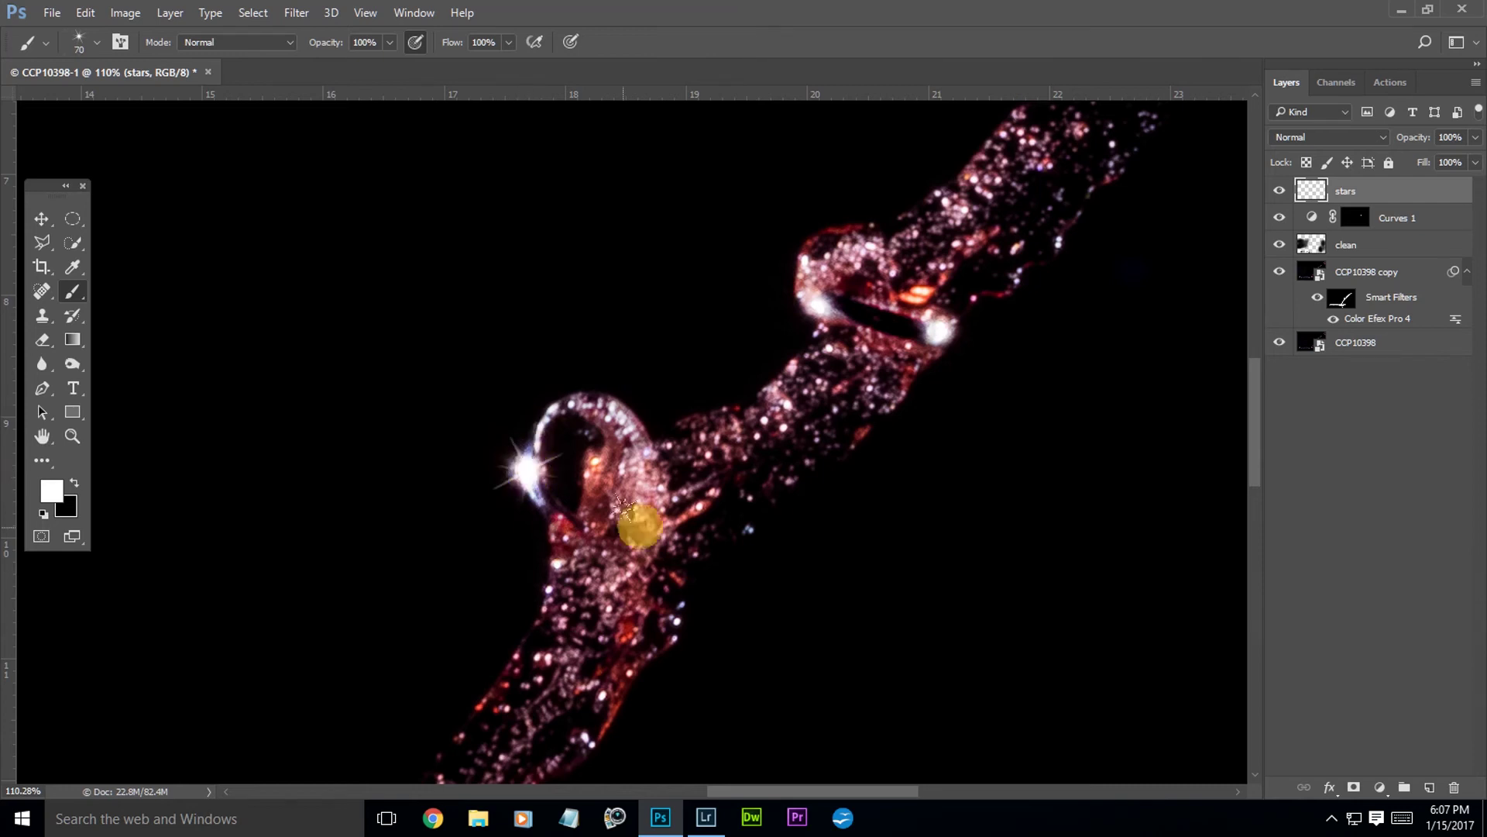
left_click(810, 301)
left_click(939, 332)
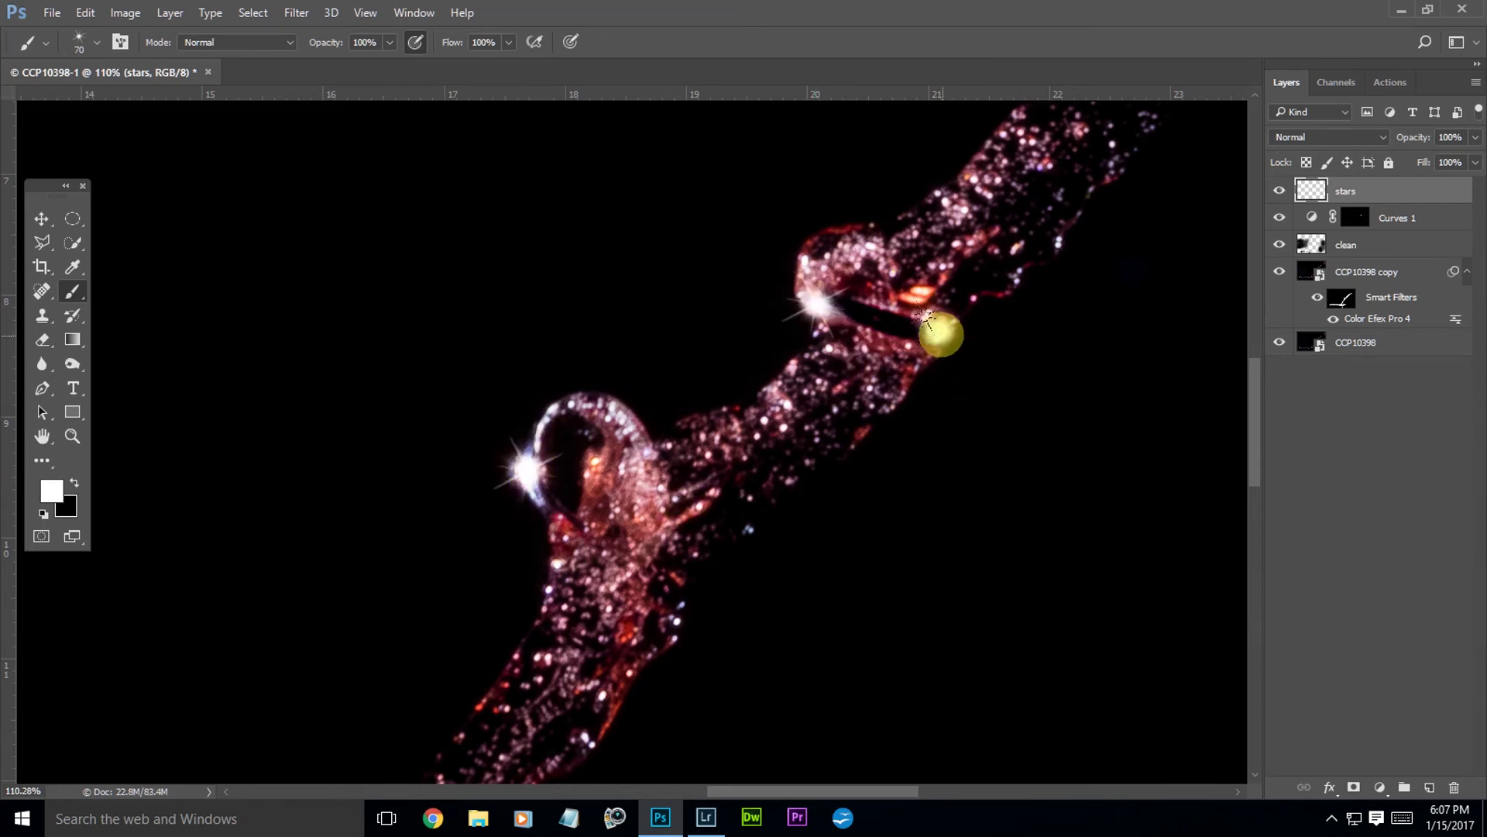
left_click(295, 14)
Apply a 1.4-pixel Gaussian Blur to the stars layer, then return to the Brush and fit the image on screen
mouse_move(332, 217)
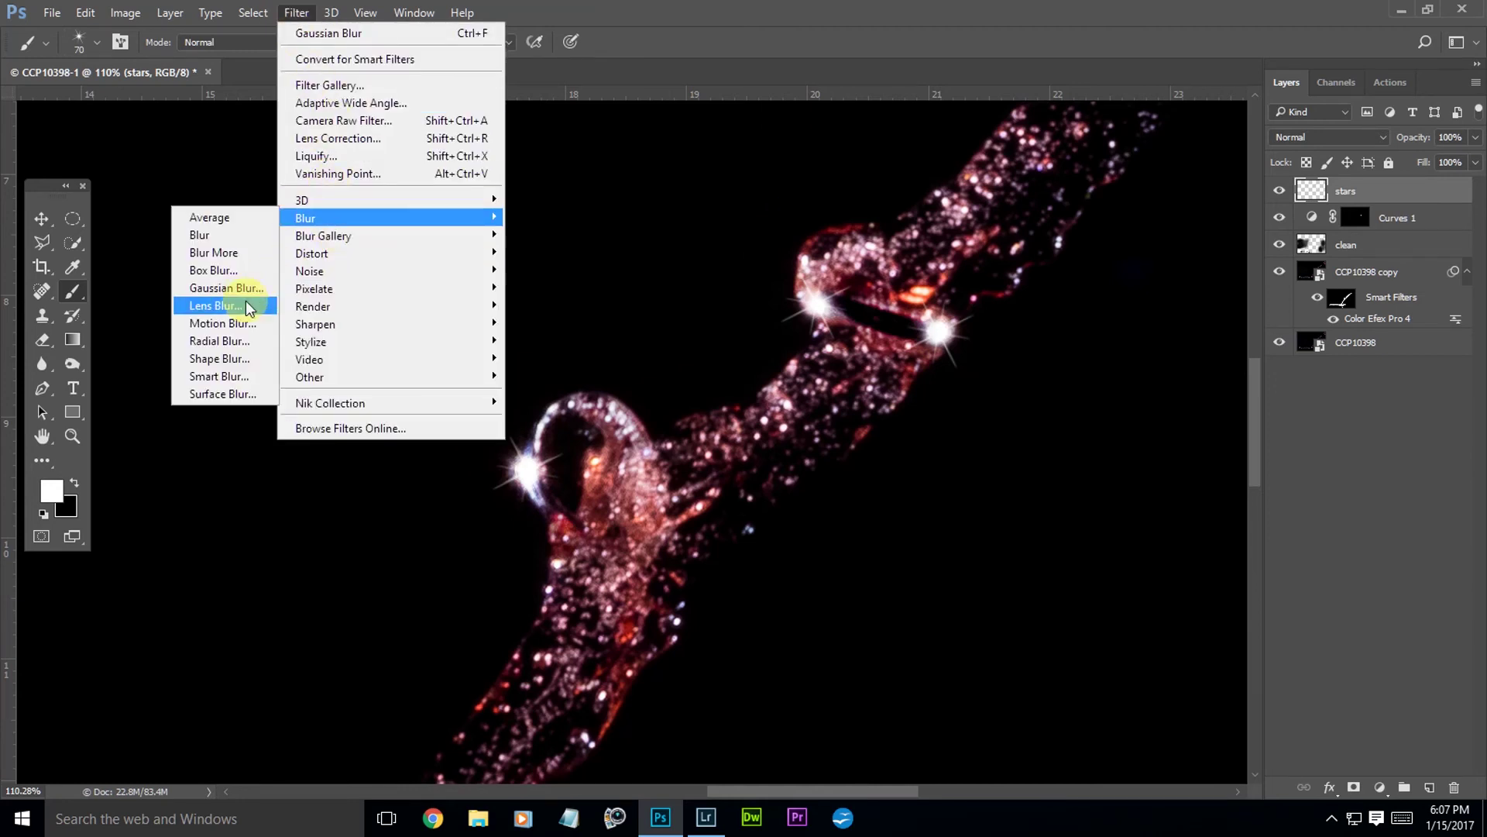
left_click(225, 288)
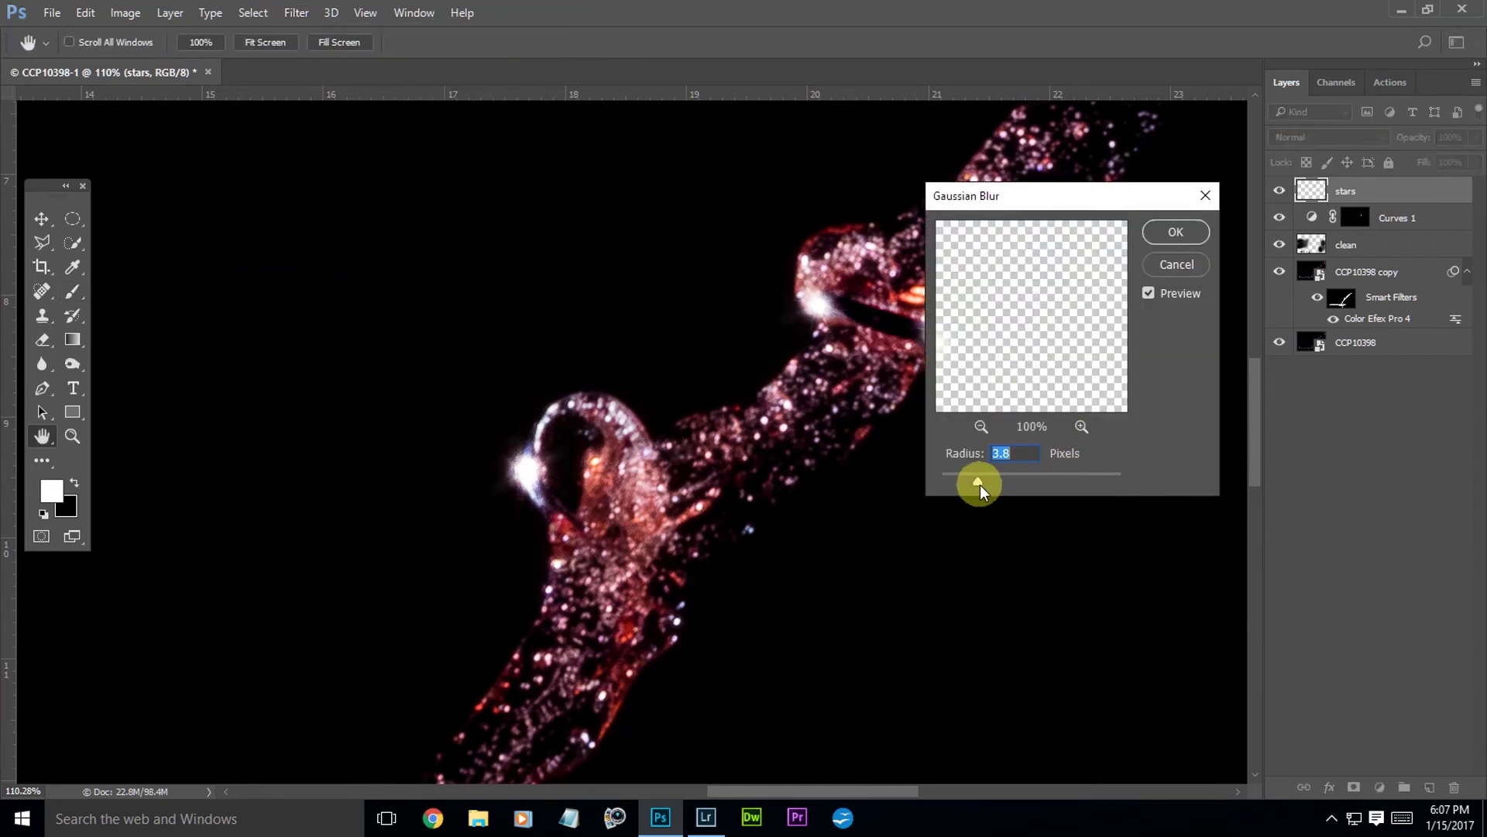
left_click_drag(964, 480, 955, 479)
left_click(1176, 232)
key("b")
key("ctrl+0")
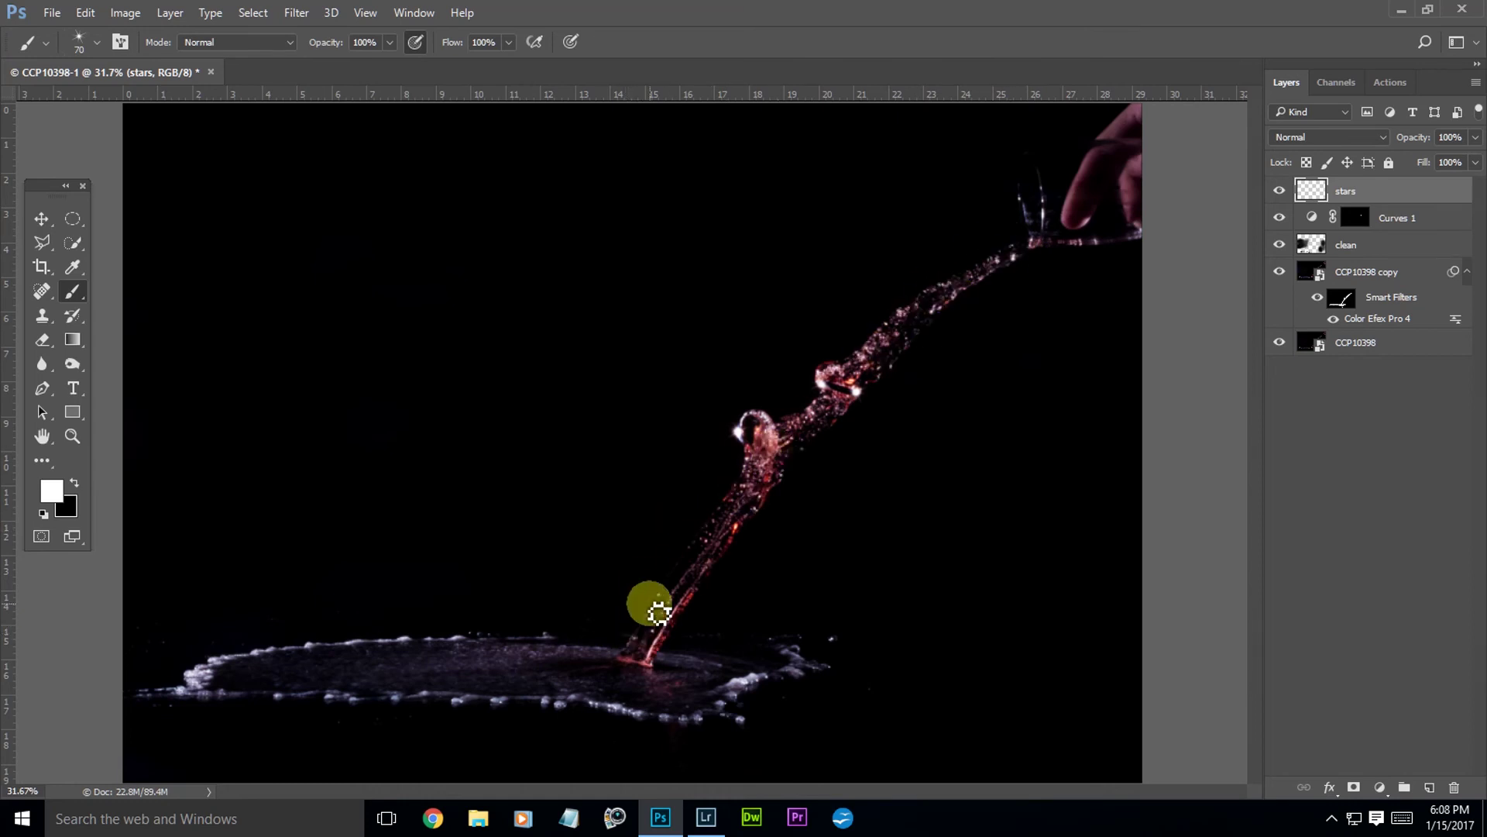
Add a new layer named red with the Soft Light blend mode
middle_click(699, 358)
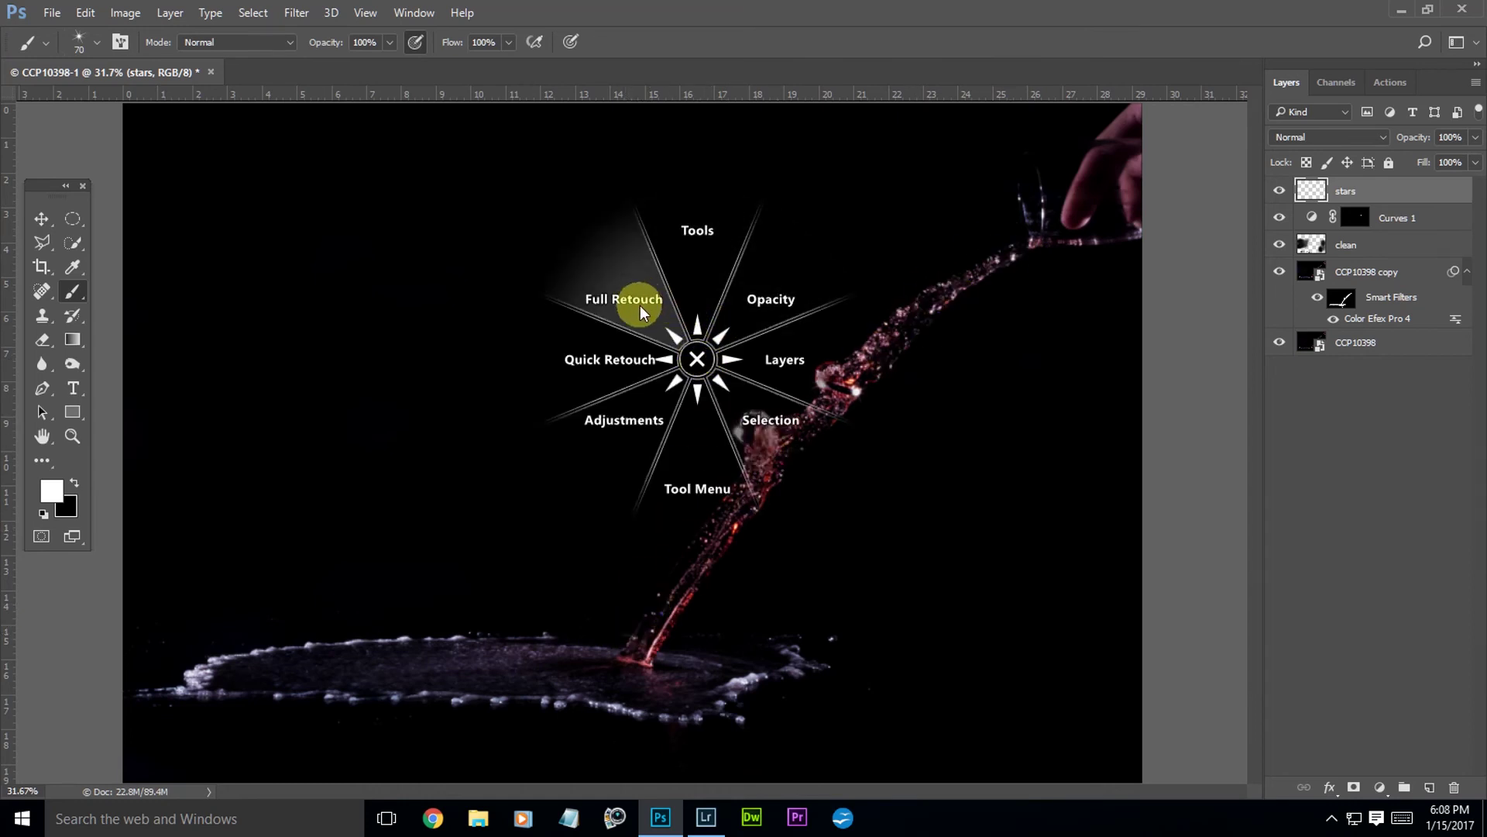
left_click(775, 358)
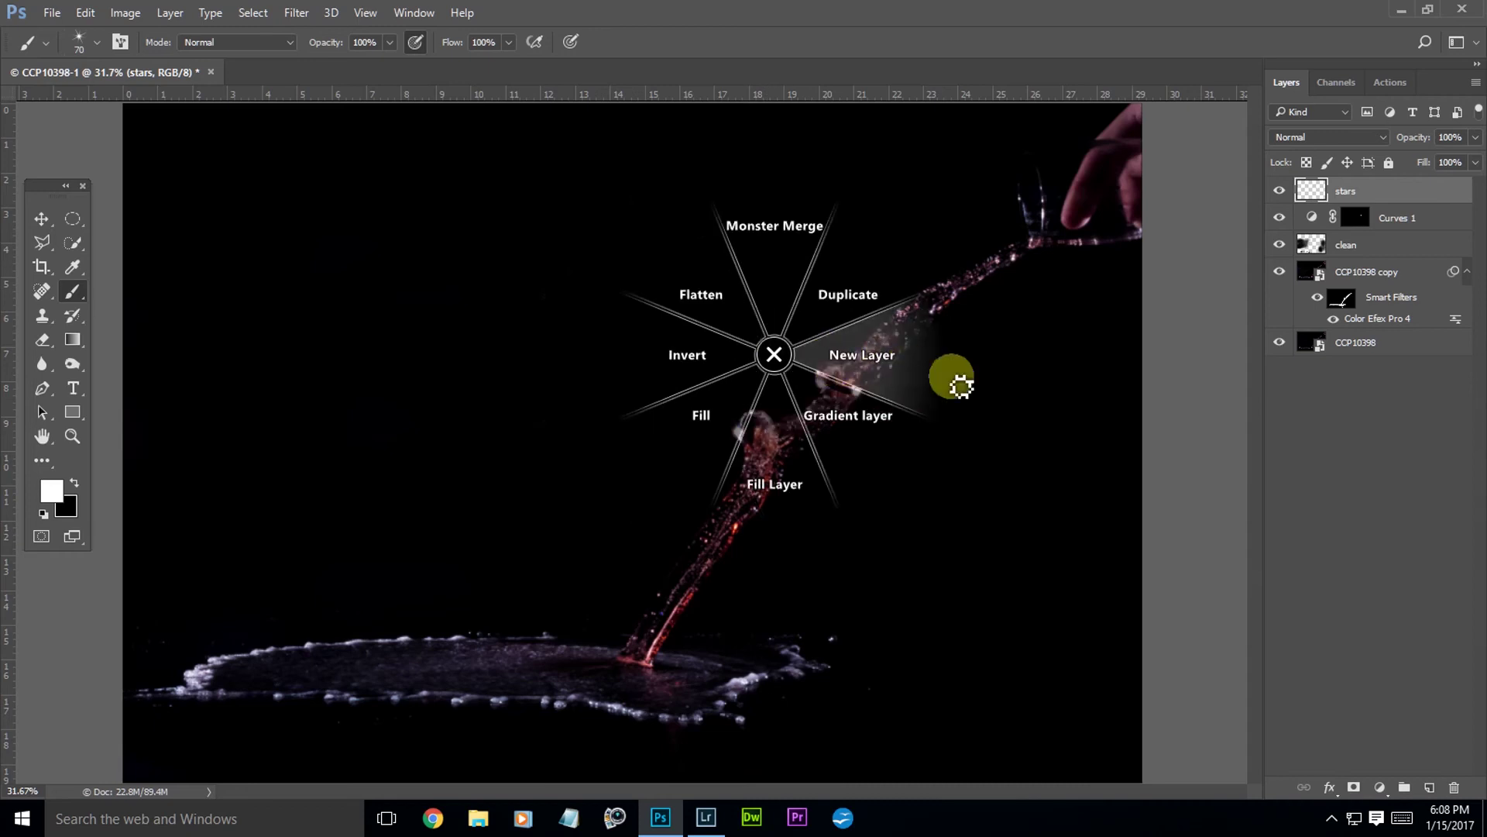
left_click(871, 358)
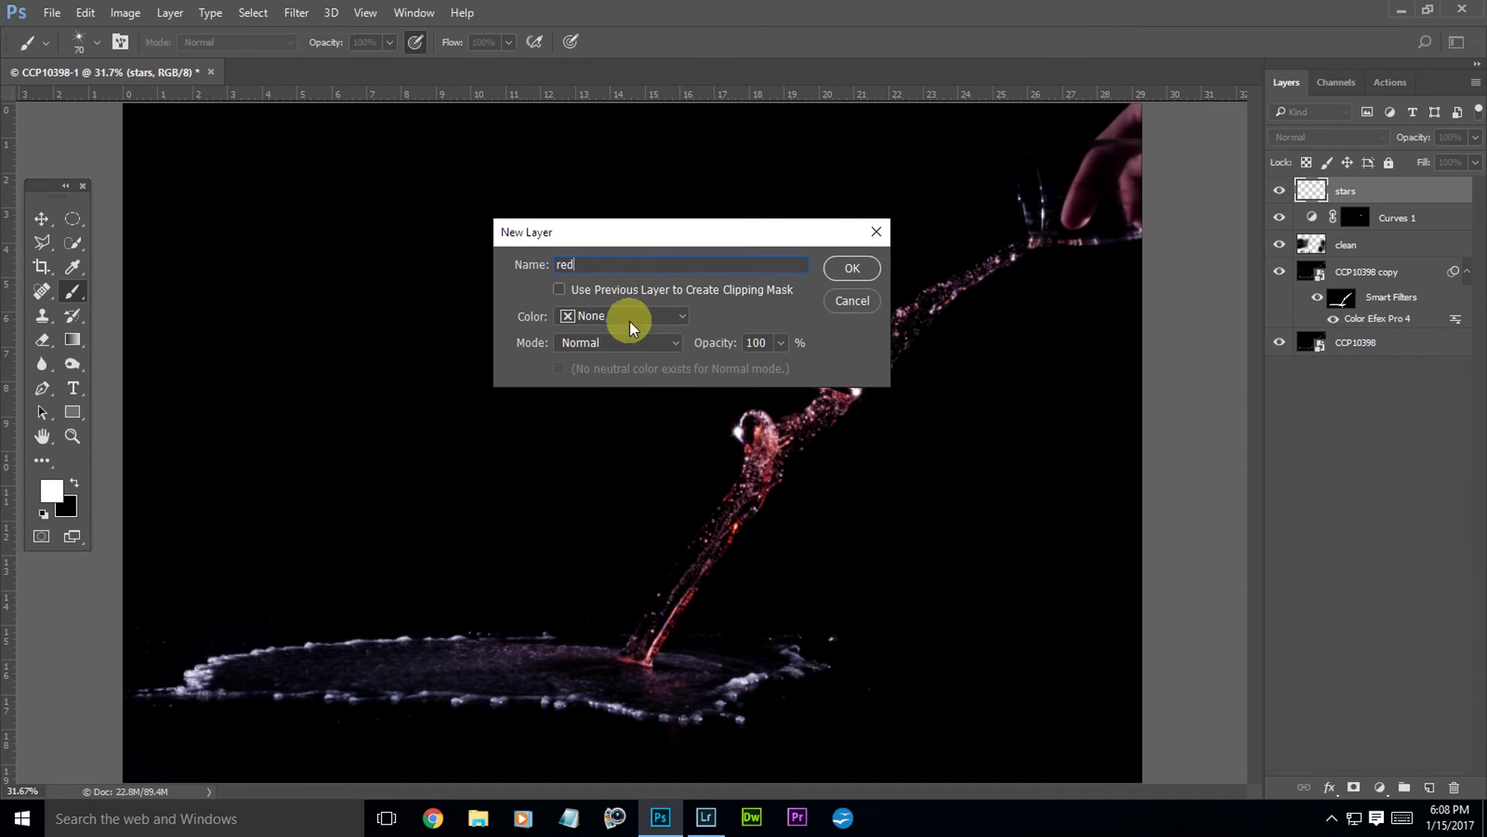
left_click(648, 342)
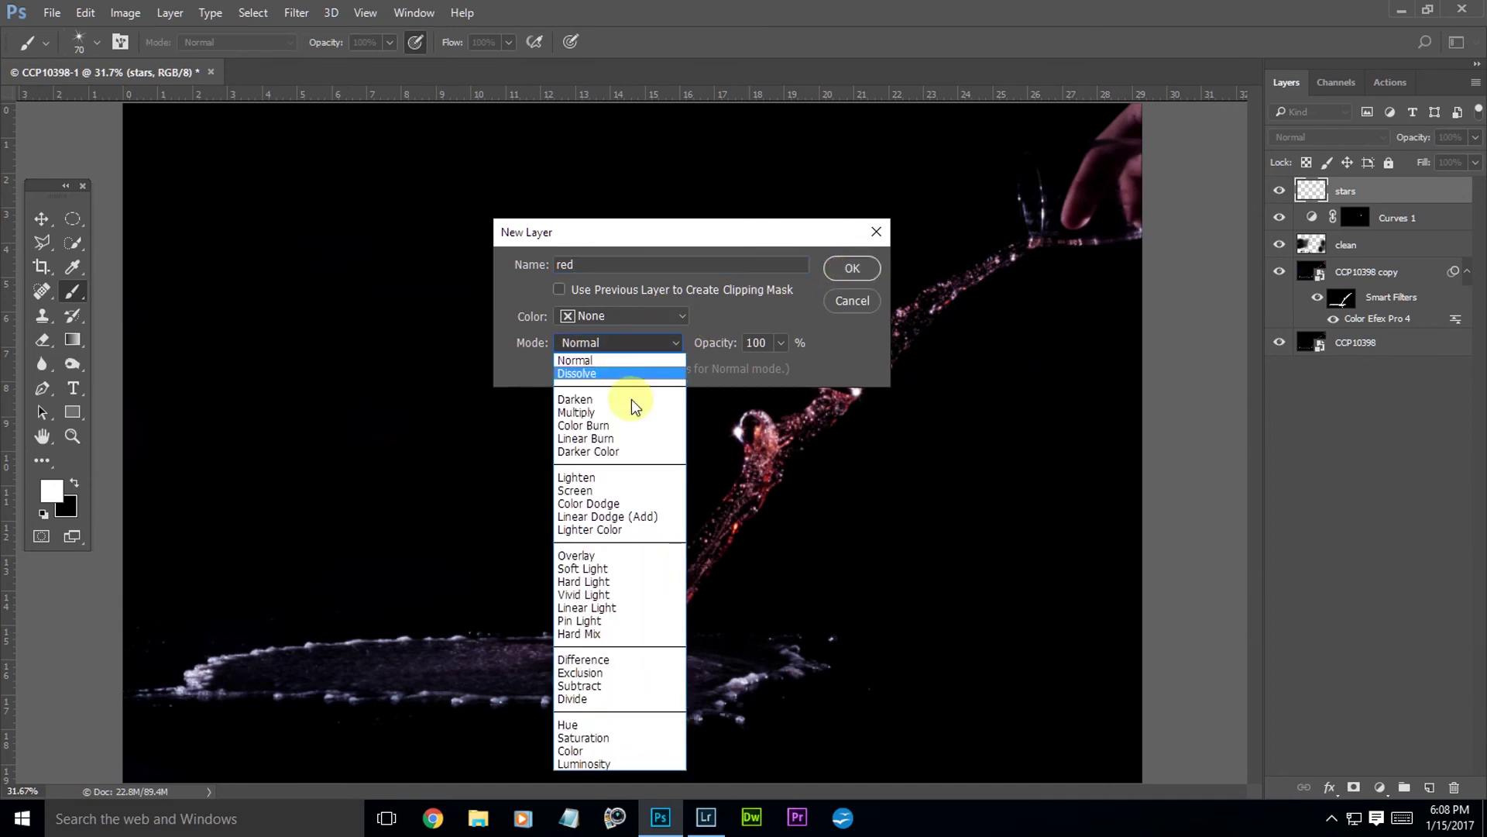
left_click(603, 571)
left_click(852, 268)
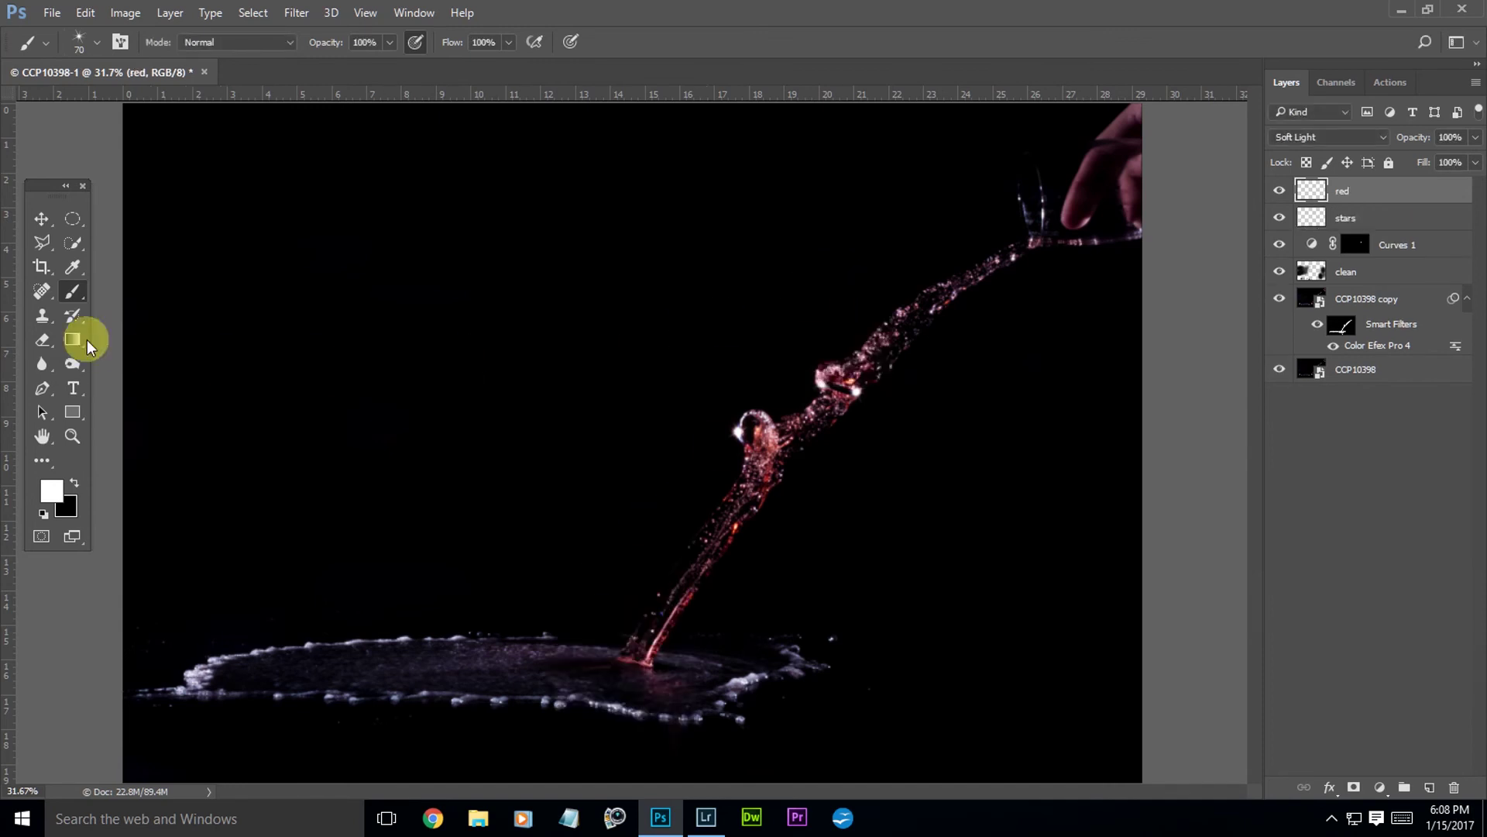
Set the foreground painting colour to red
left_click(51, 490)
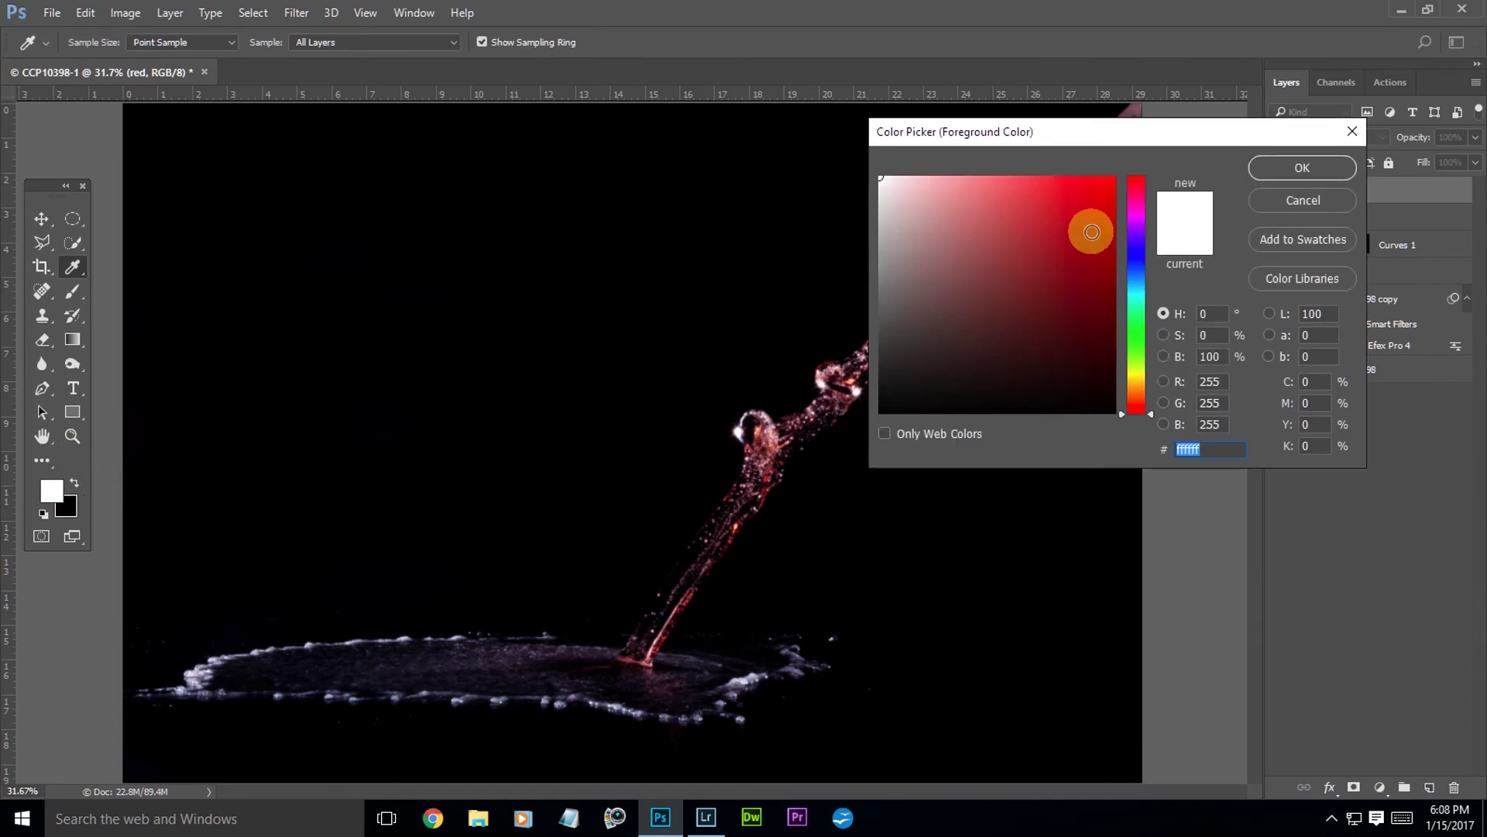
left_click(1114, 183)
left_click(1302, 167)
Pick a soft round brush preset for the Brush tool
key("b")
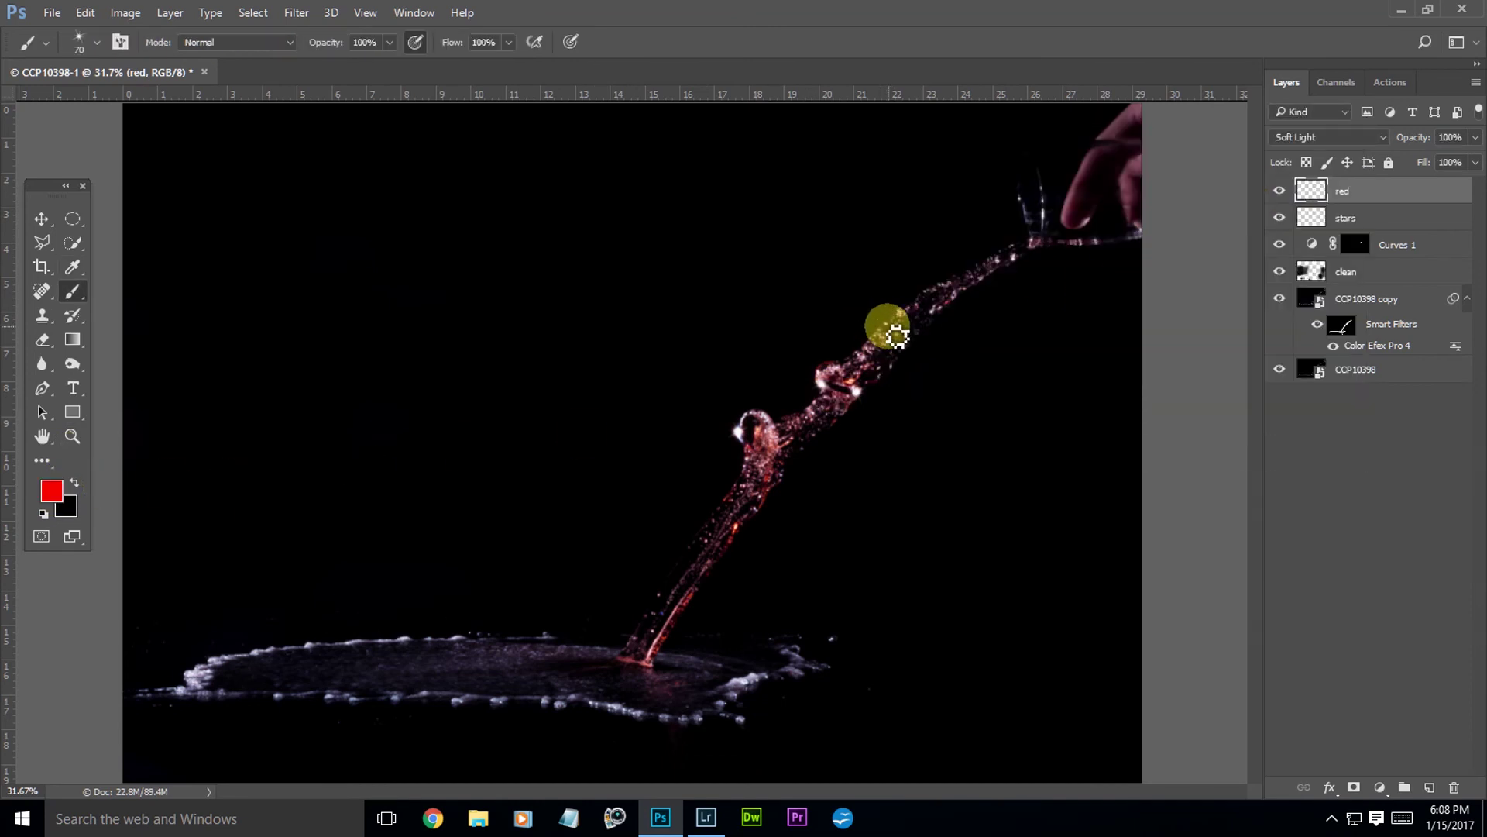
middle_click(889, 276)
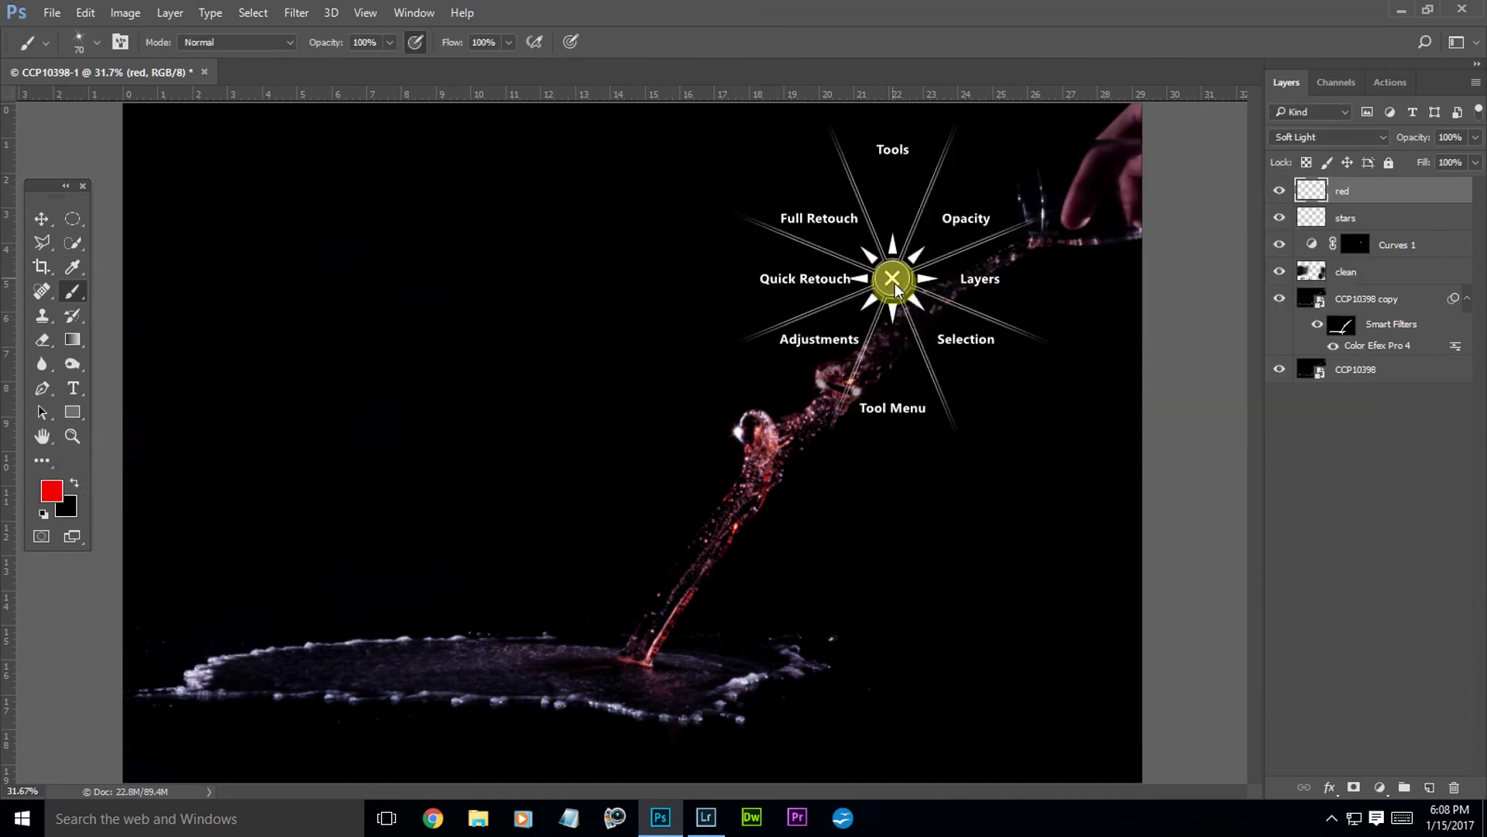
left_click(891, 371)
left_click(996, 369)
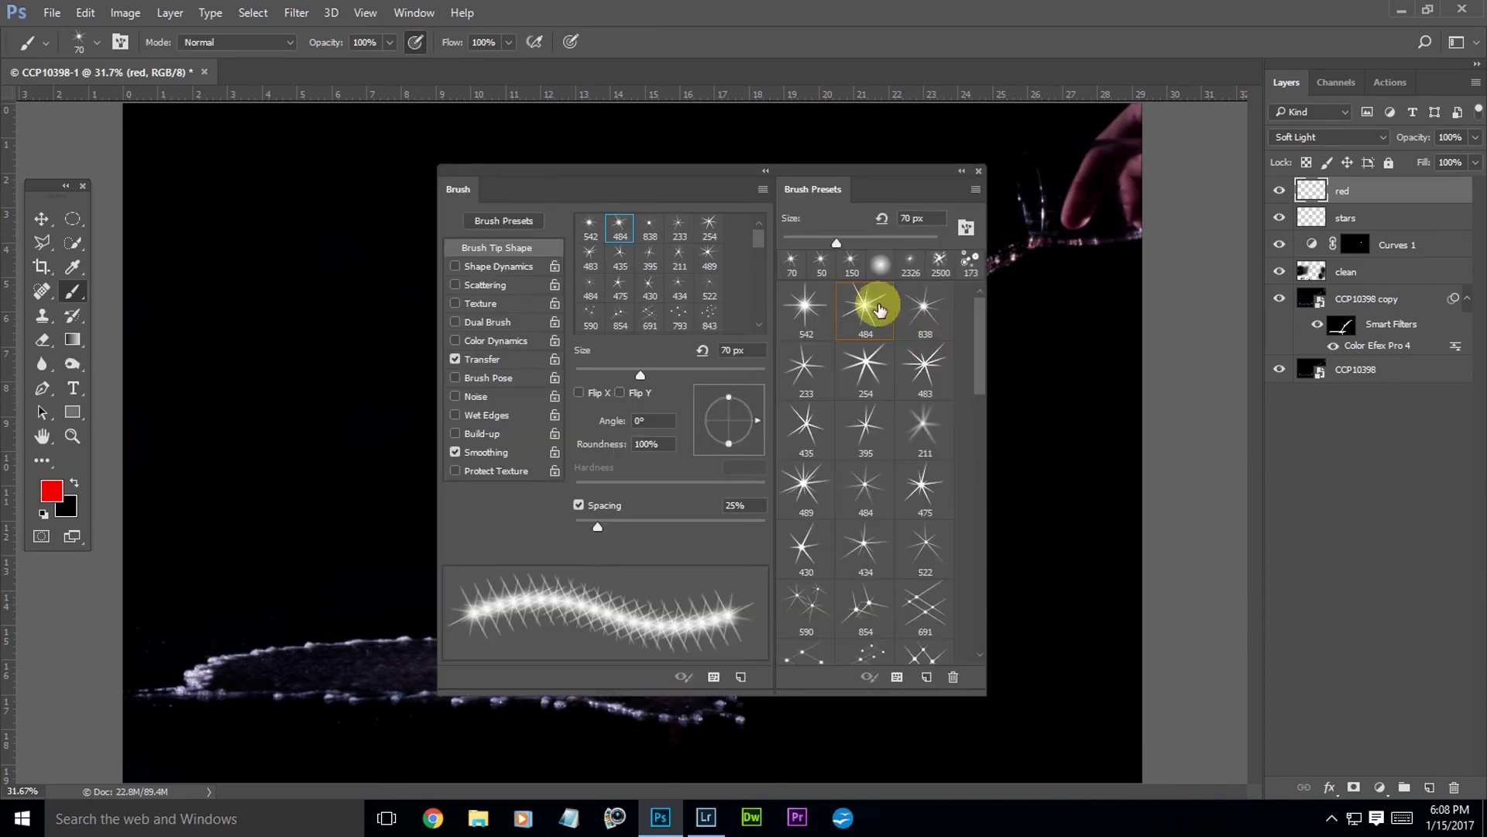
left_click(890, 268)
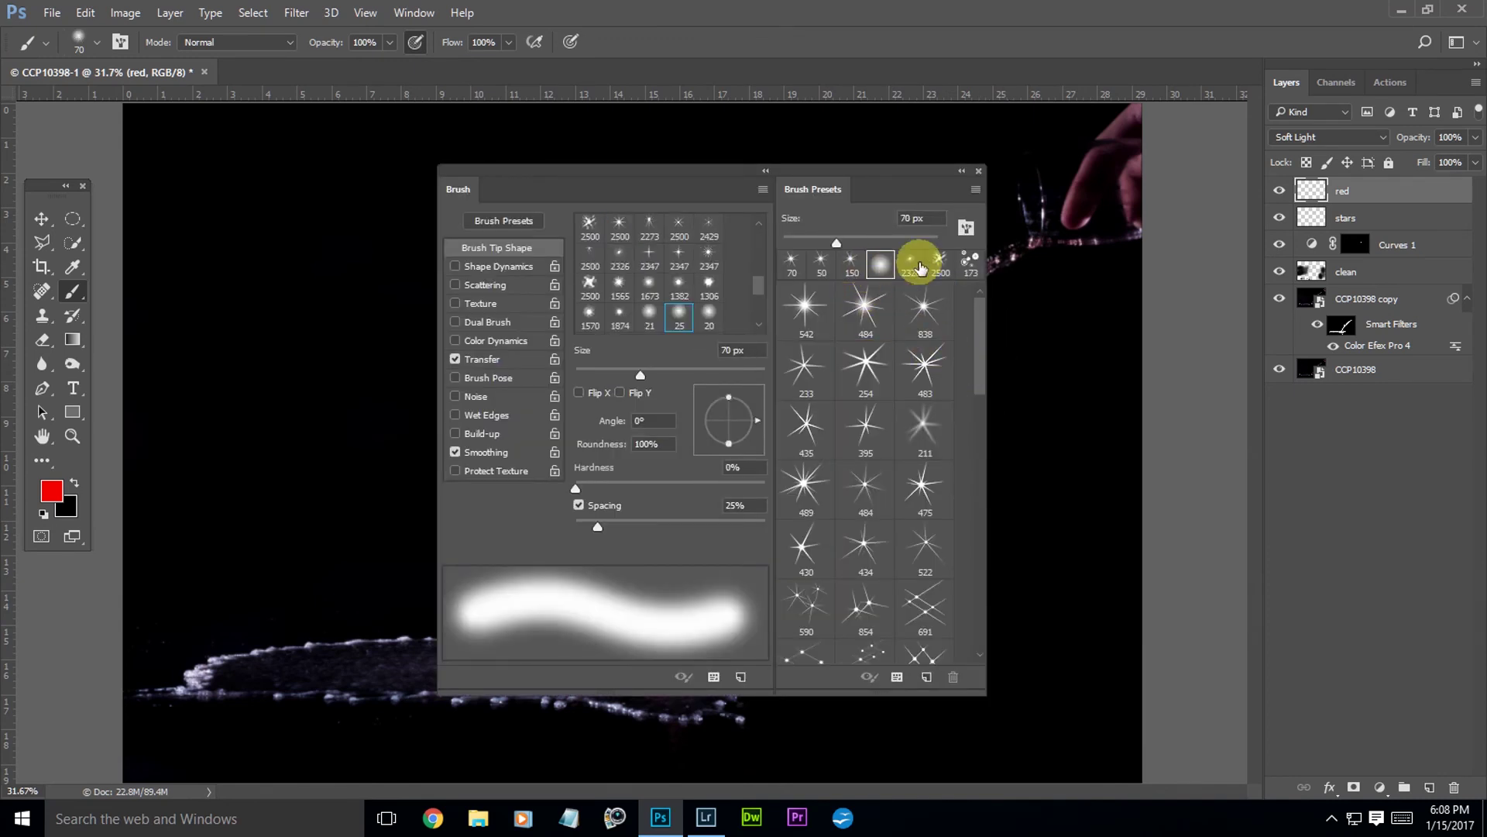
left_click(978, 172)
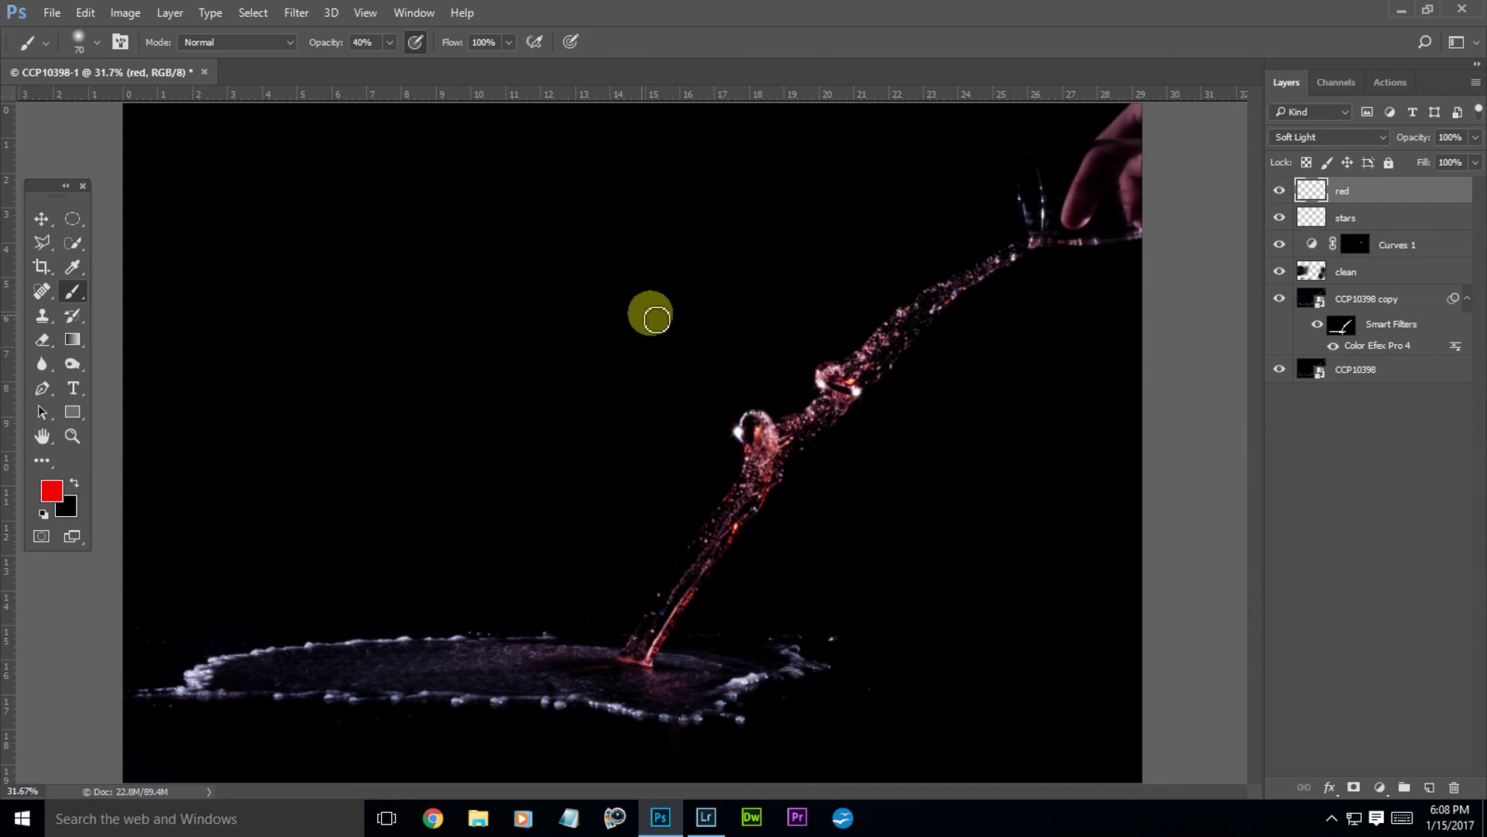
Paint red over the pouring stream, across the puddle, and again near the glass on the red layer
mouse_move(1023, 257)
left_mouse_down()
mouse_move(894, 328)
mouse_move(942, 297)
mouse_move(806, 442)
mouse_move(837, 405)
mouse_move(804, 418)
mouse_move(831, 419)
mouse_move(754, 478)
mouse_move(747, 468)
mouse_move(760, 488)
mouse_move(631, 640)
mouse_move(654, 606)
left_mouse_up()
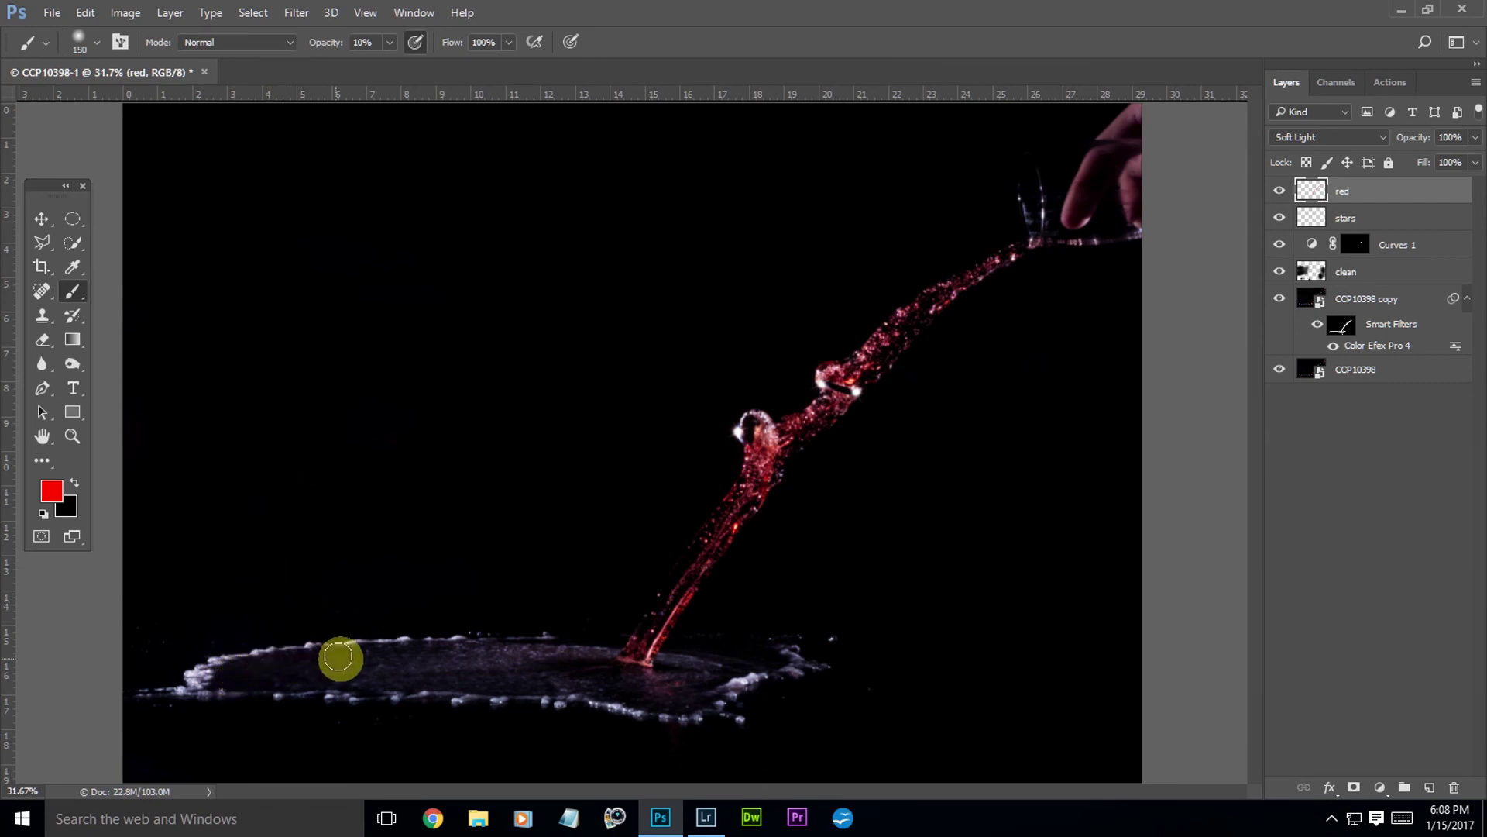
mouse_move(338, 657)
left_mouse_down()
mouse_move(485, 664)
mouse_move(309, 674)
mouse_move(565, 669)
mouse_move(641, 681)
mouse_move(631, 691)
mouse_move(700, 659)
left_mouse_up()
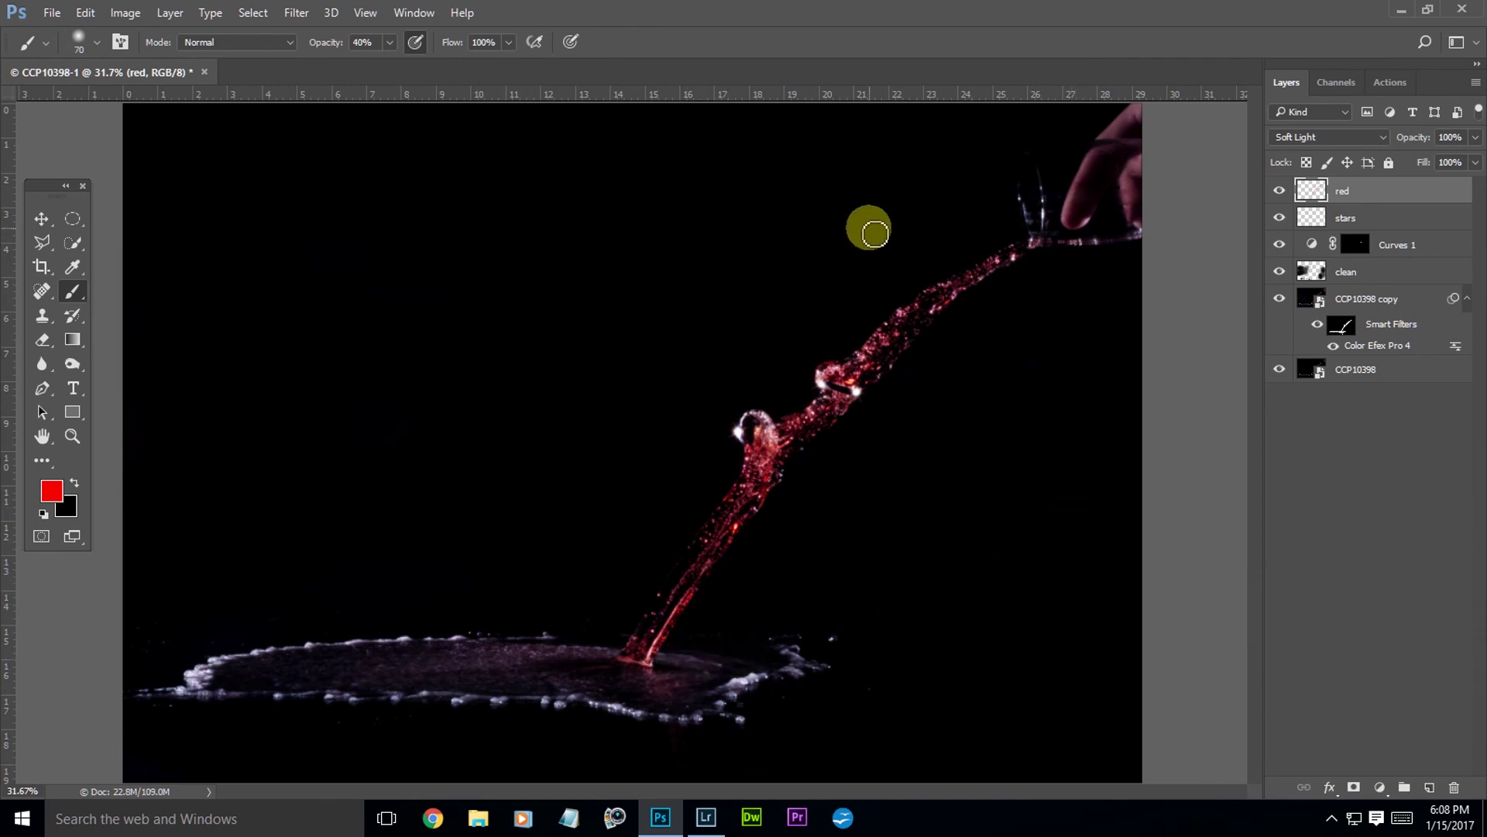
mouse_move(1096, 256)
left_mouse_down()
mouse_move(1049, 235)
mouse_move(1130, 248)
mouse_move(1145, 233)
mouse_move(1039, 239)
left_mouse_up()
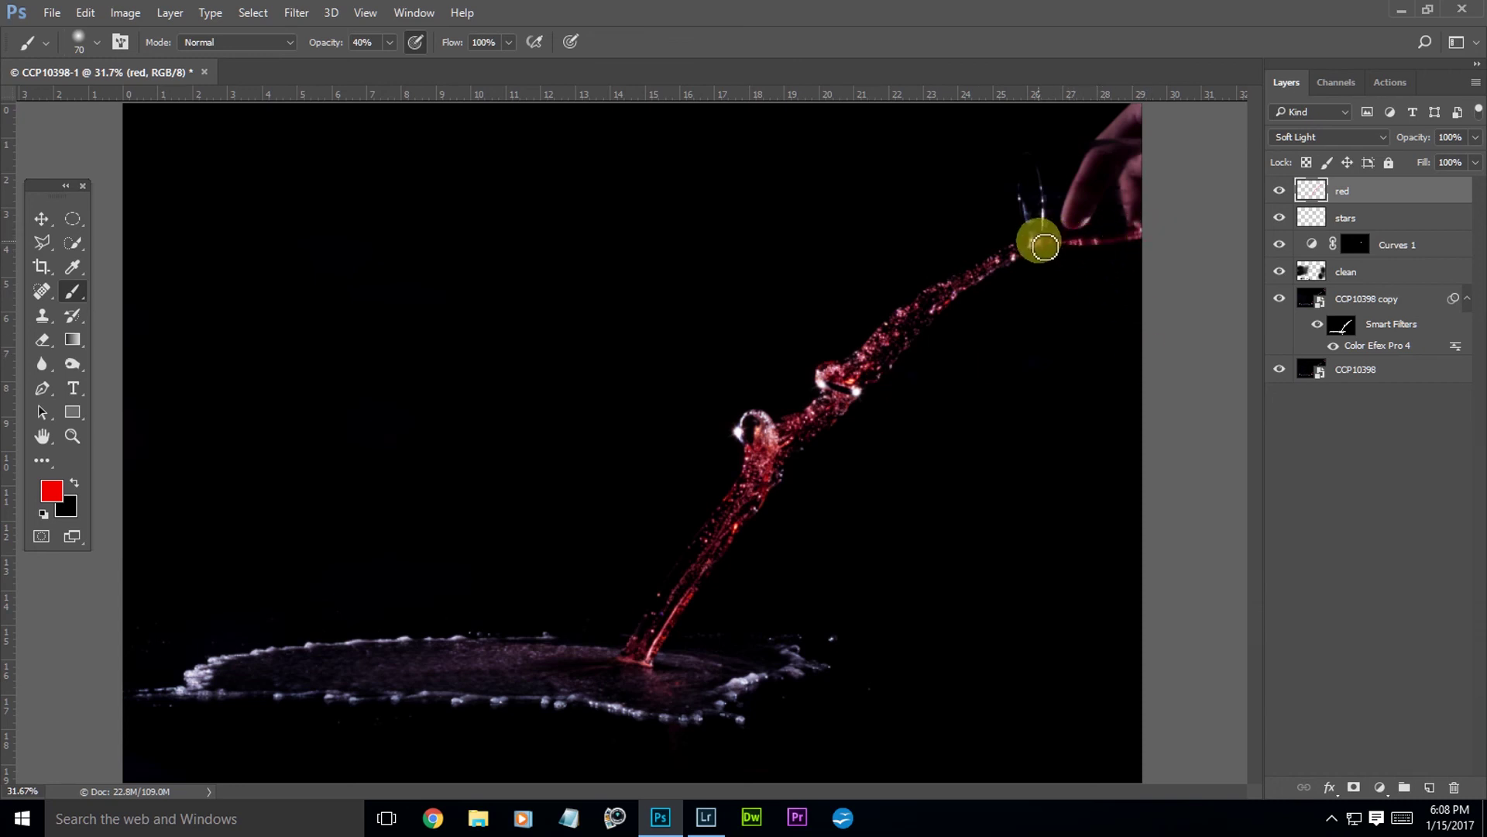
Run the Full Retouch > Retouch > Details 'Freq Sep Details' action to build the Linear Light Texture layer
middle_click(969, 337)
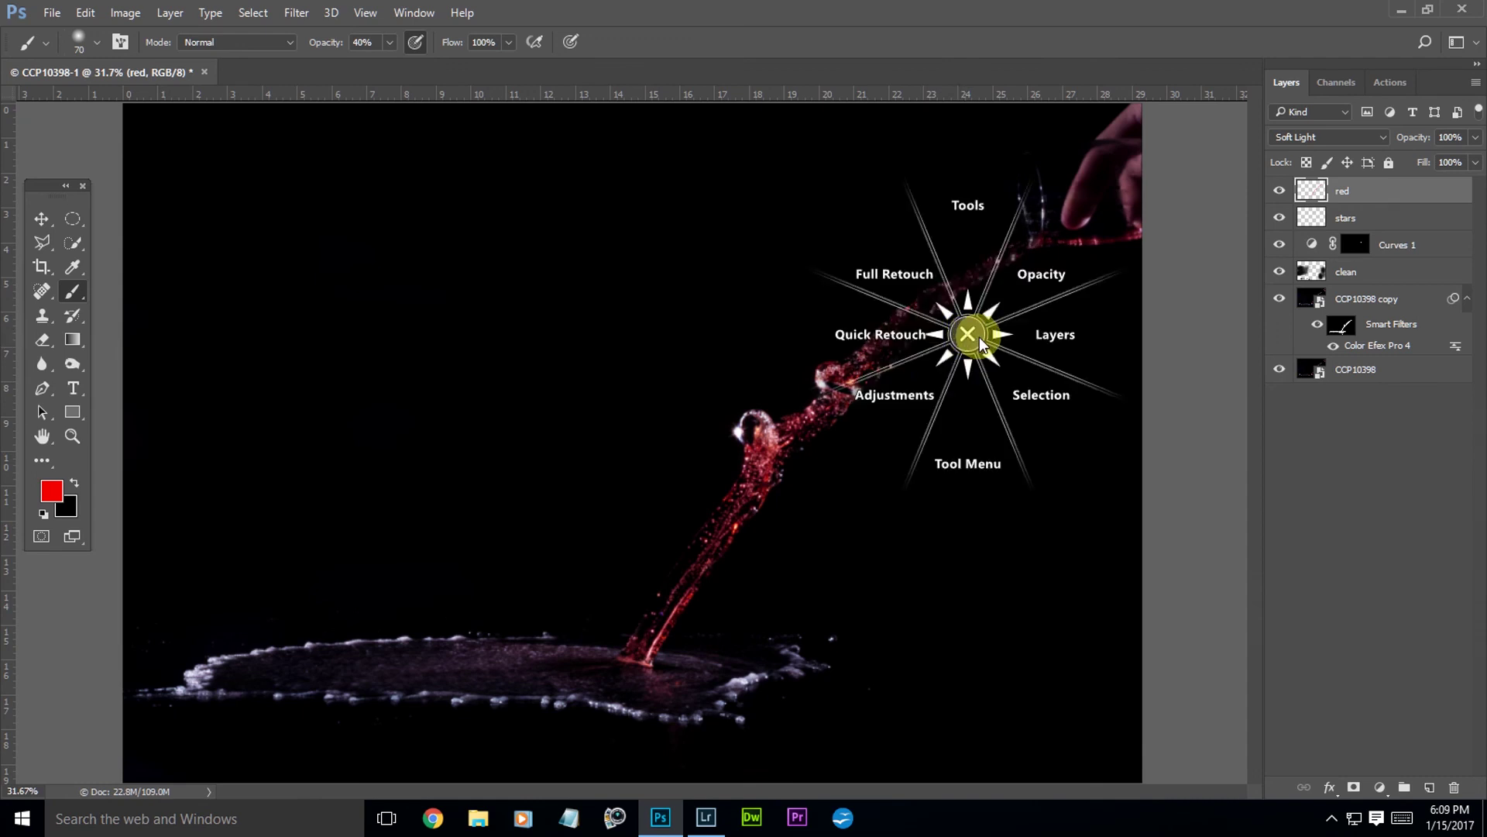
left_click(911, 406)
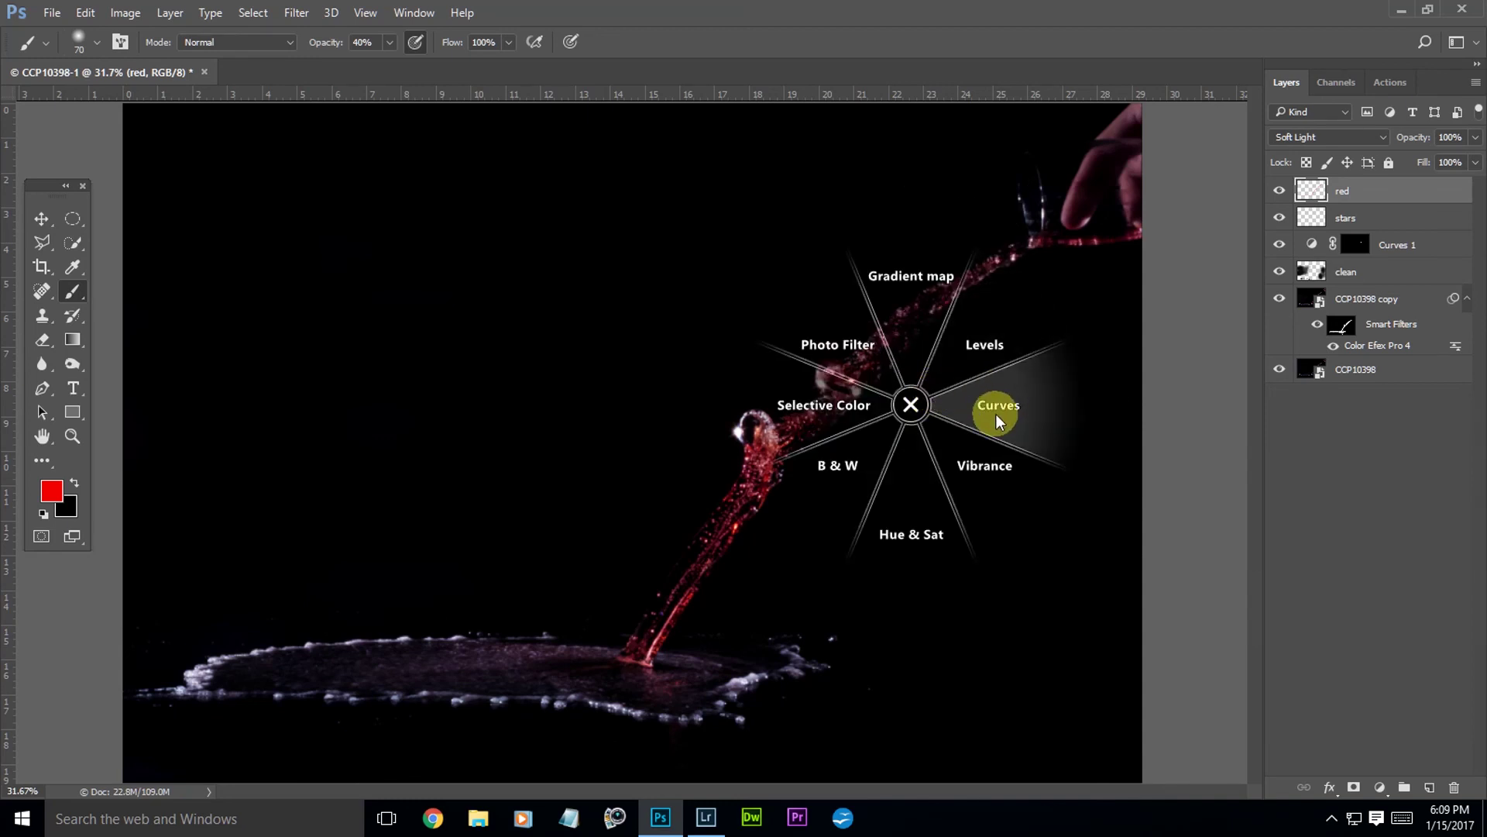
left_click(908, 402)
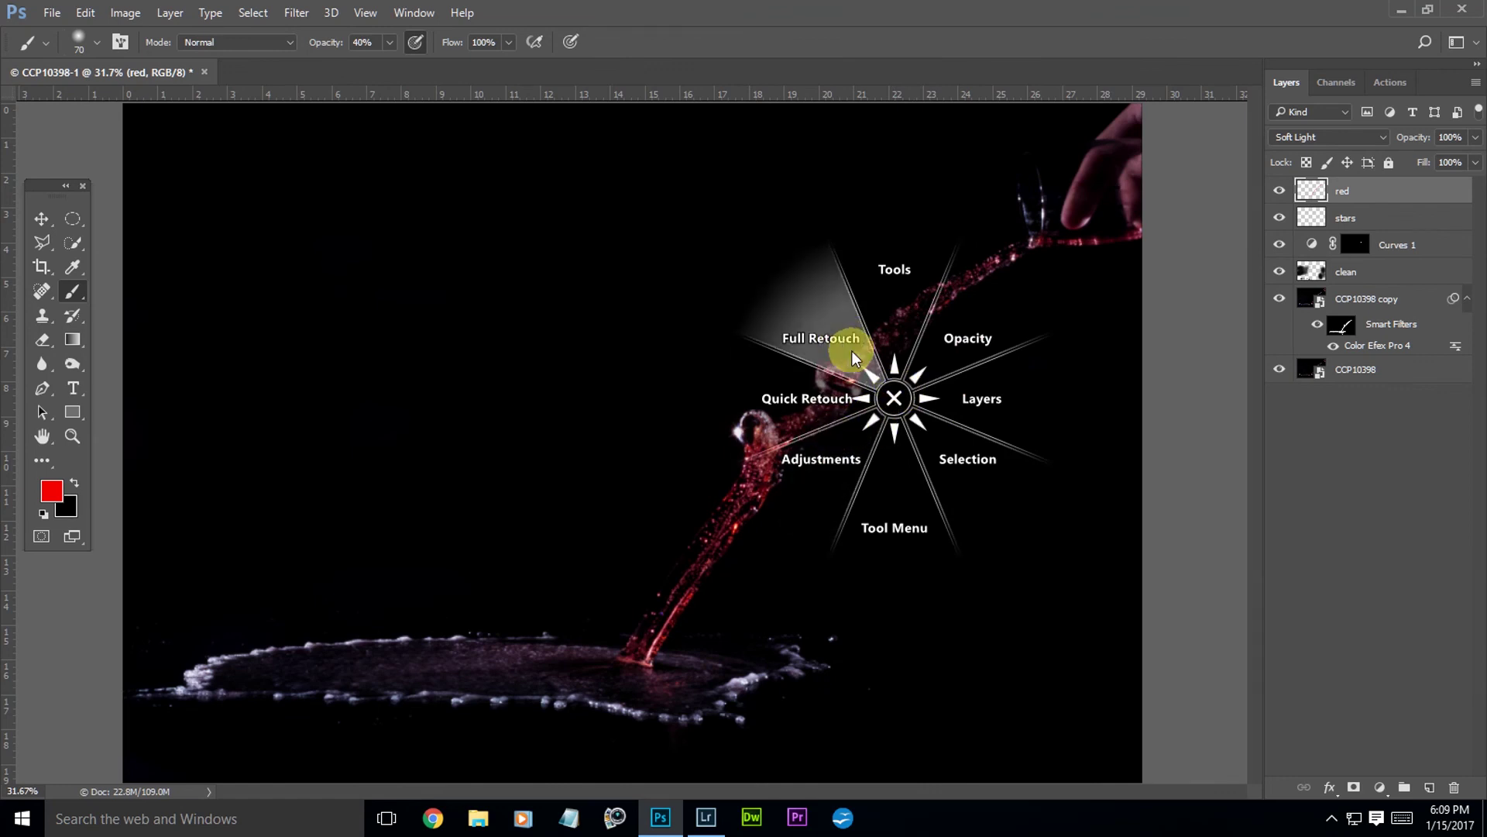
left_click(844, 339)
left_click(914, 408)
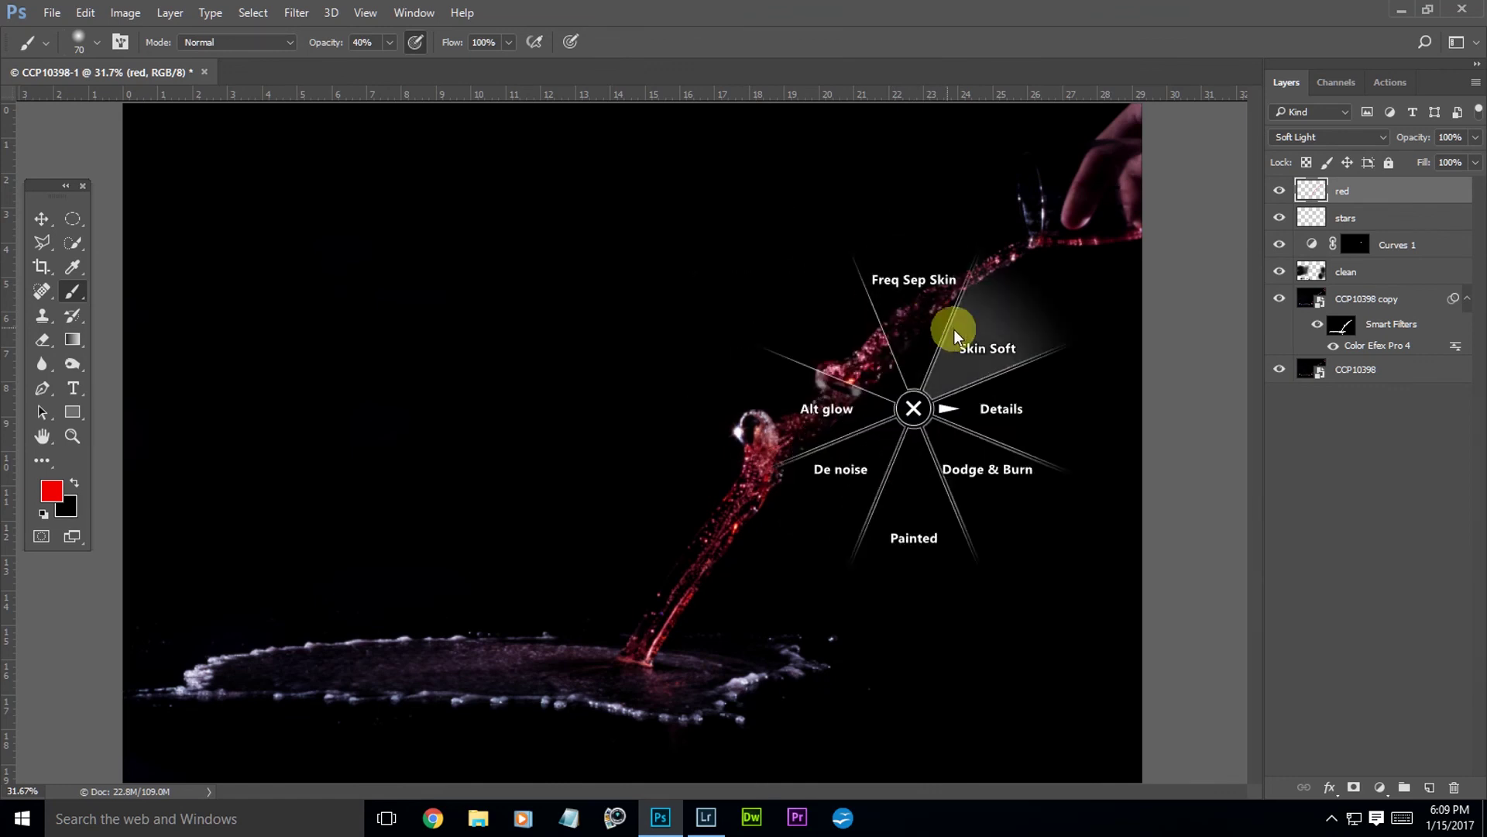
left_click(1015, 415)
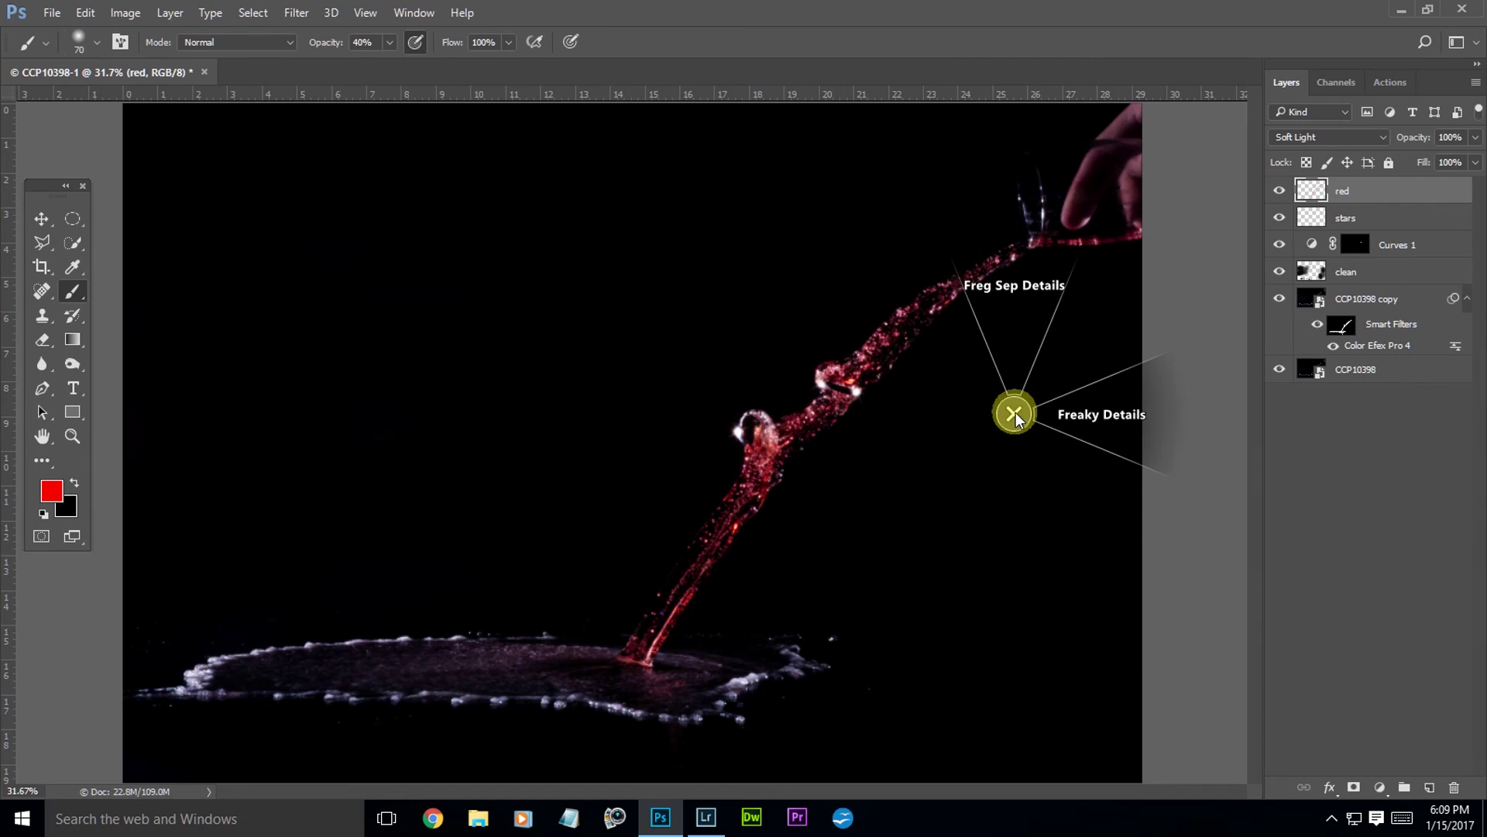
left_click(1026, 318)
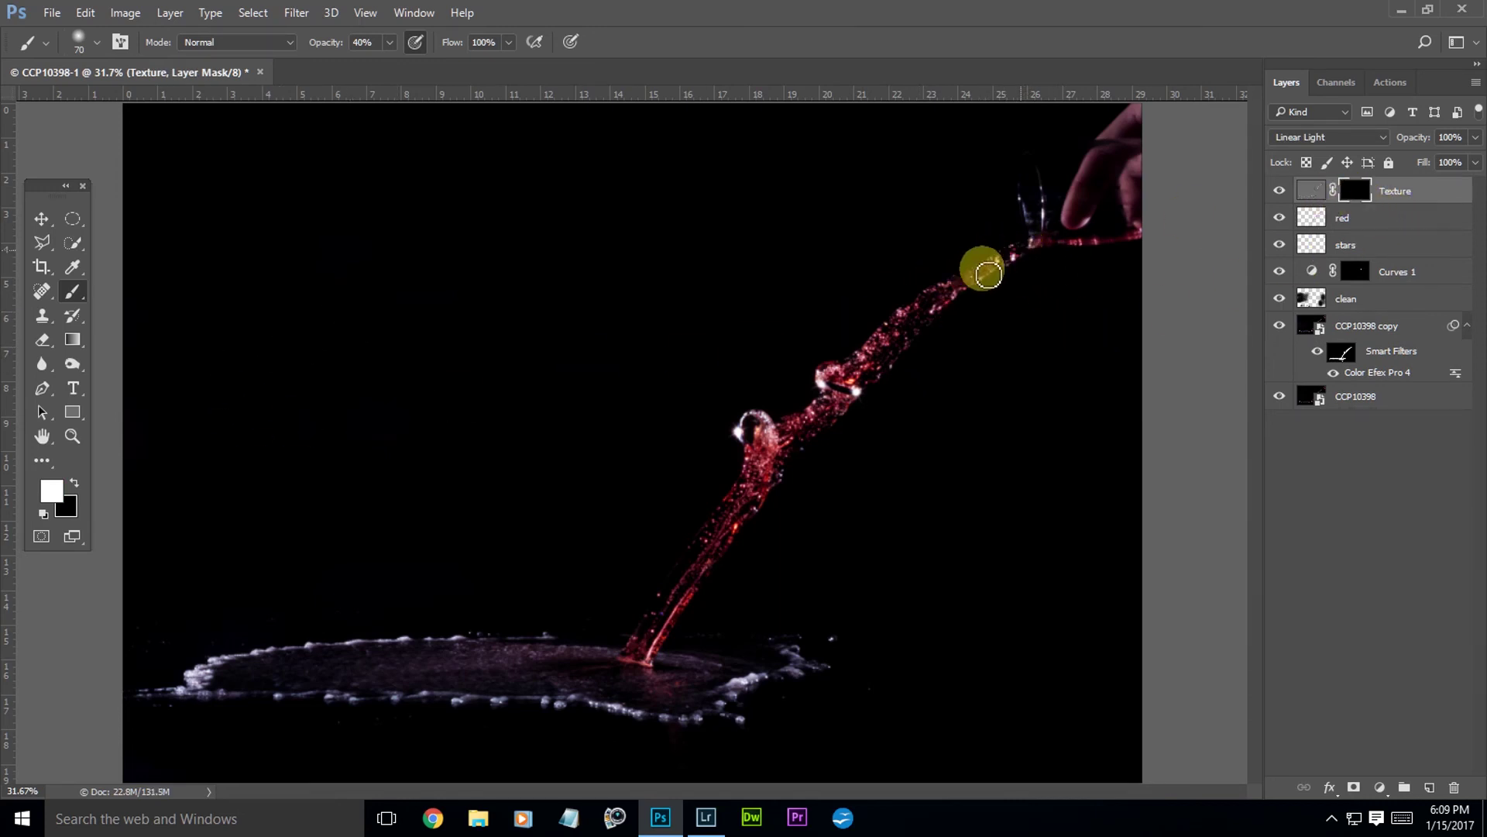
Paint white on the Texture mask along the pouring stream and over the puddle
mouse_move(906, 325)
left_mouse_down()
mouse_move(870, 362)
mouse_move(929, 321)
mouse_move(820, 429)
mouse_move(780, 440)
mouse_move(755, 502)
mouse_move(761, 458)
mouse_move(758, 492)
mouse_move(642, 659)
mouse_move(654, 609)
left_mouse_up()
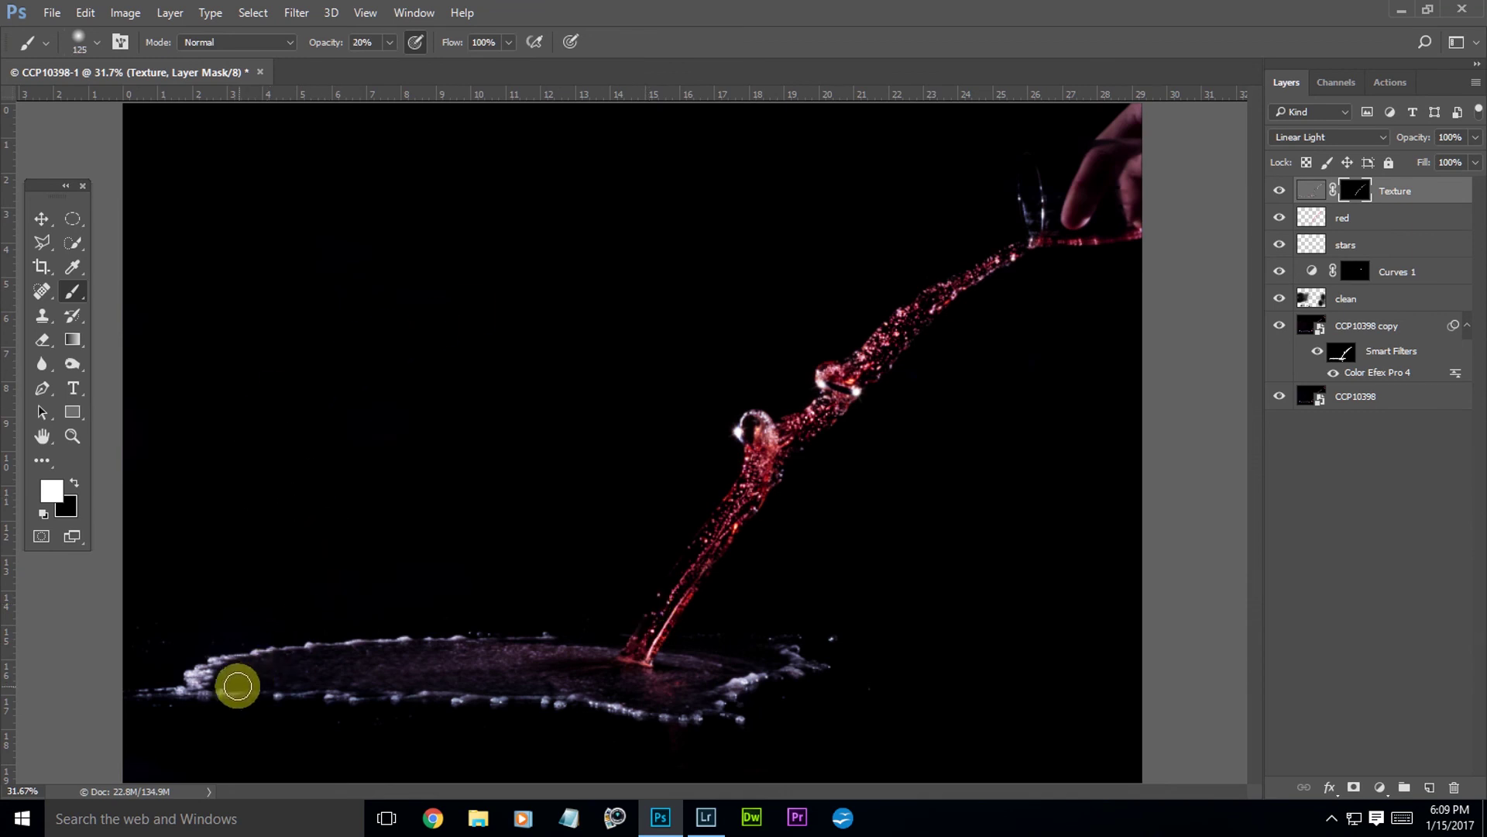
mouse_move(302, 681)
left_mouse_down()
mouse_move(501, 657)
mouse_move(385, 651)
mouse_move(543, 662)
mouse_move(423, 678)
mouse_move(600, 682)
mouse_move(663, 705)
mouse_move(711, 677)
mouse_move(704, 657)
mouse_move(780, 651)
mouse_move(897, 428)
mouse_move(1138, 270)
mouse_move(1191, 210)
mouse_move(896, 361)
left_mouse_up()
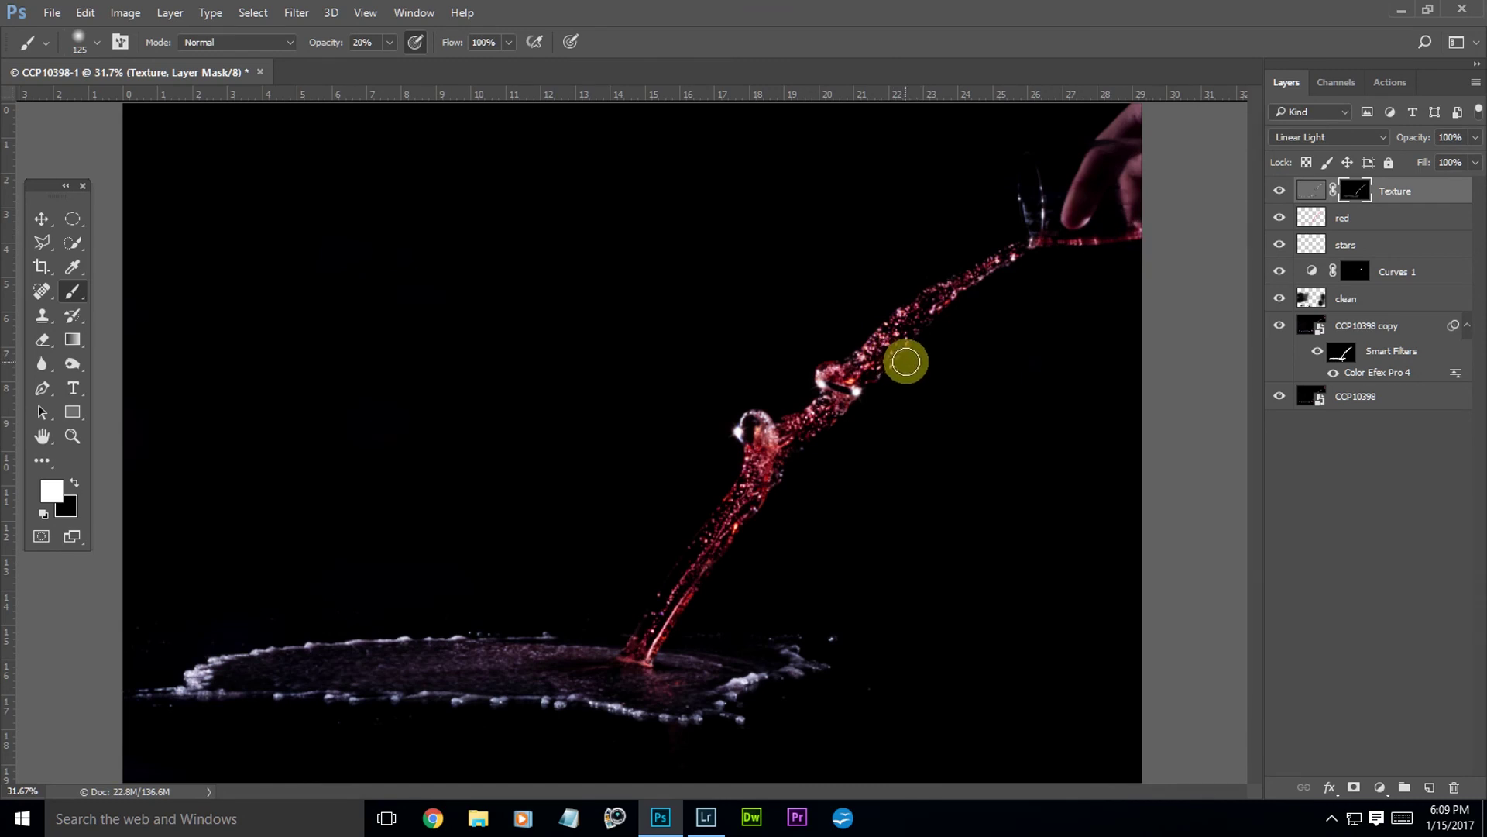
right_click(906, 361)
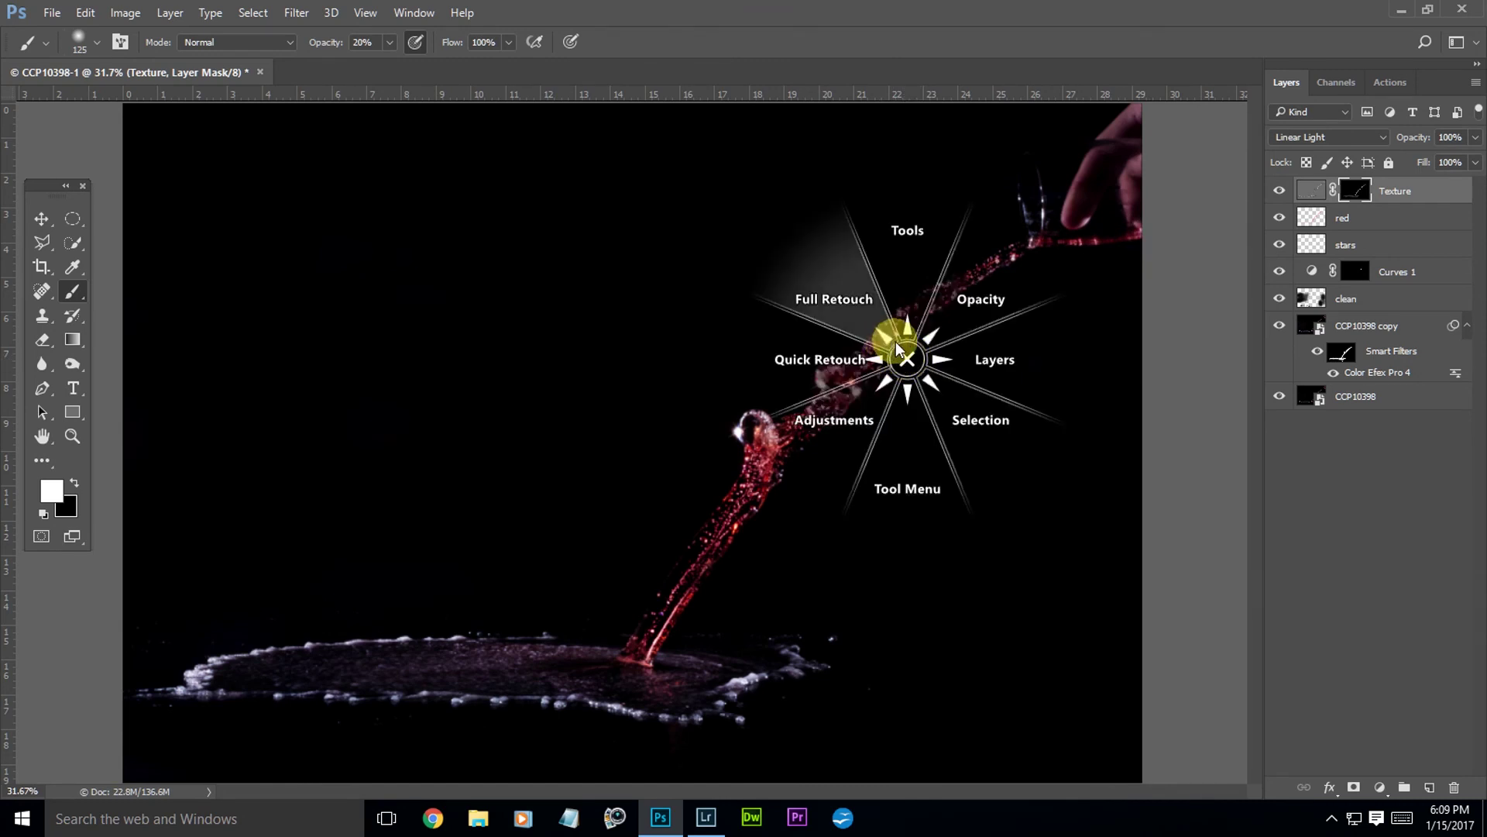
left_click(905, 358)
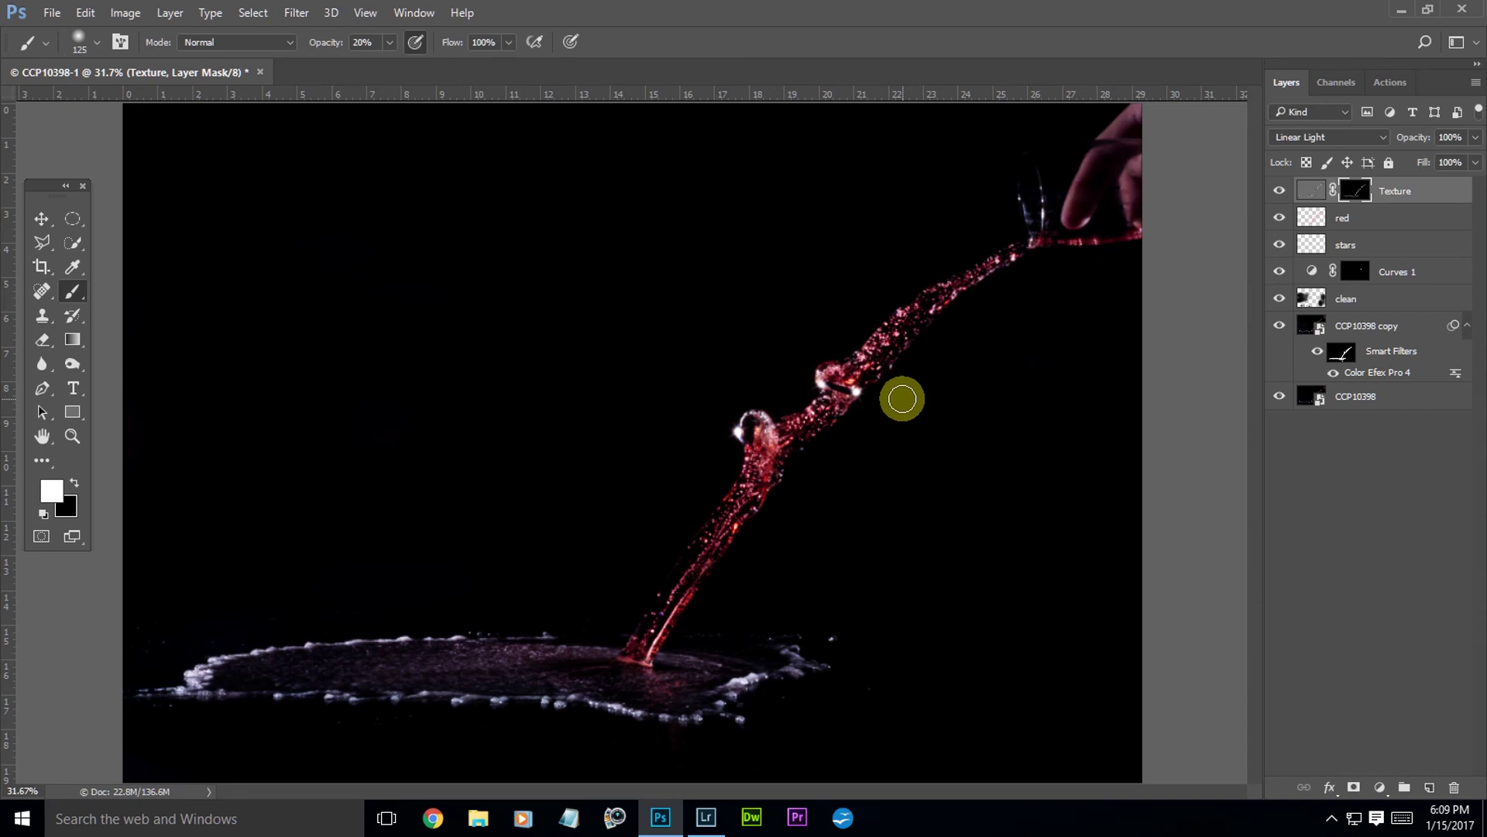